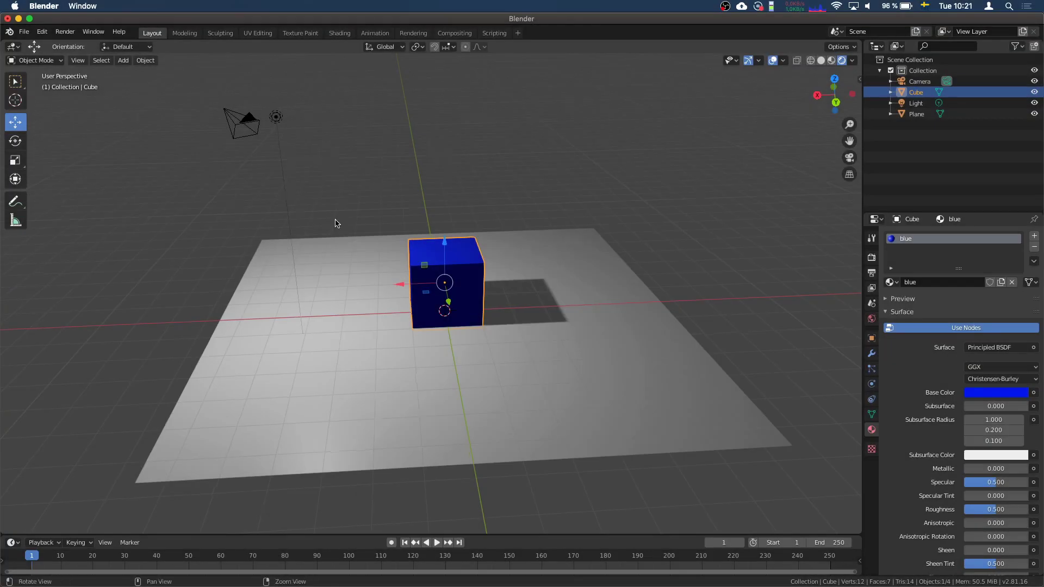
Slide the point light along the X axis to the back-left above the plane.
click(310, 384)
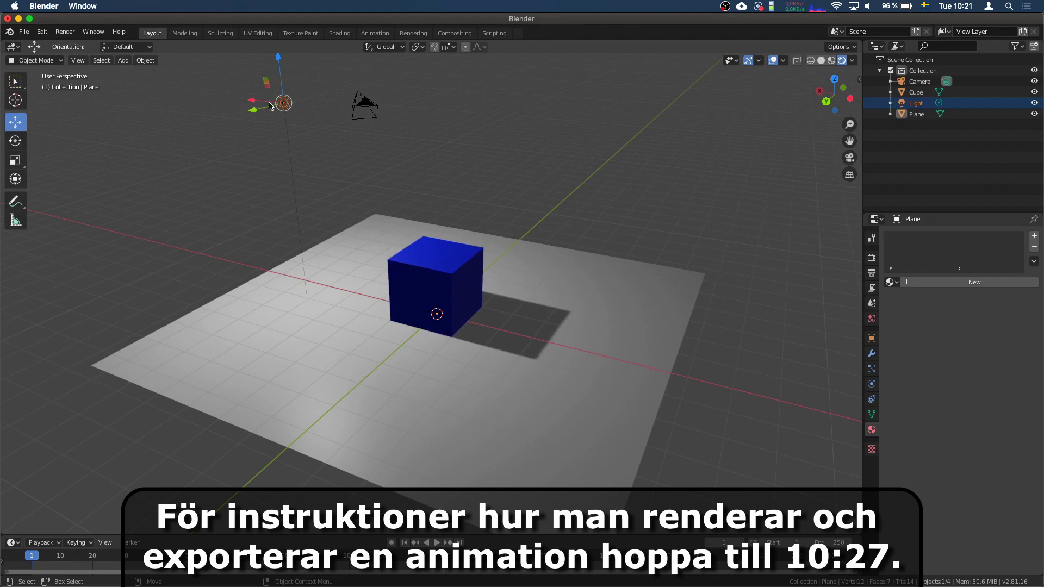
mouse_move(251, 100)
mouse_down()
mouse_move(310, 103)
mouse_move(587, 181)
mouse_move(239, 116)
mouse_move(527, 180)
mouse_move(229, 126)
mouse_up()
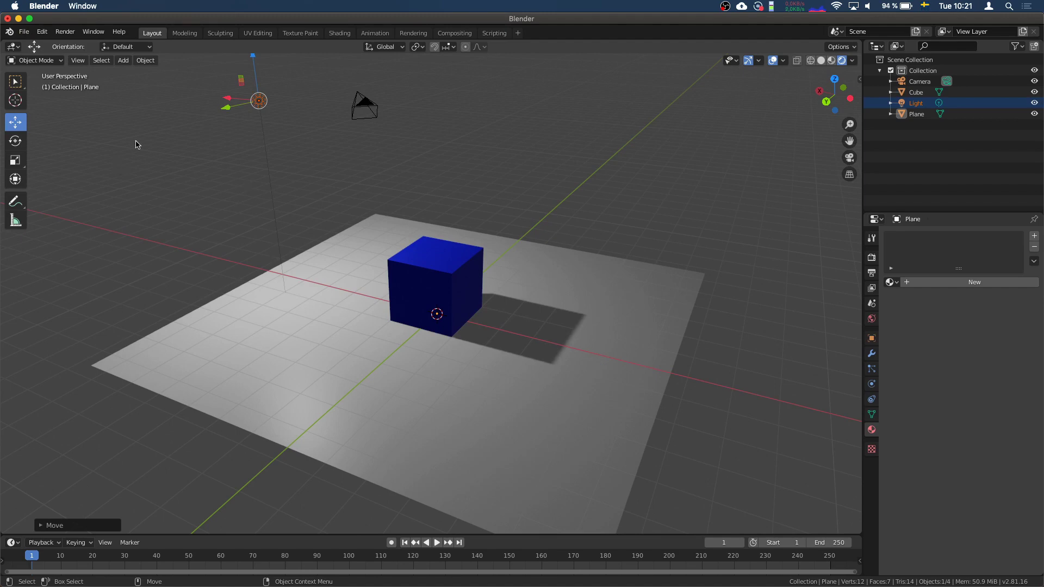
Keyframe the light at frame 1, then move it and keyframe it again at frame 124.
key(i)
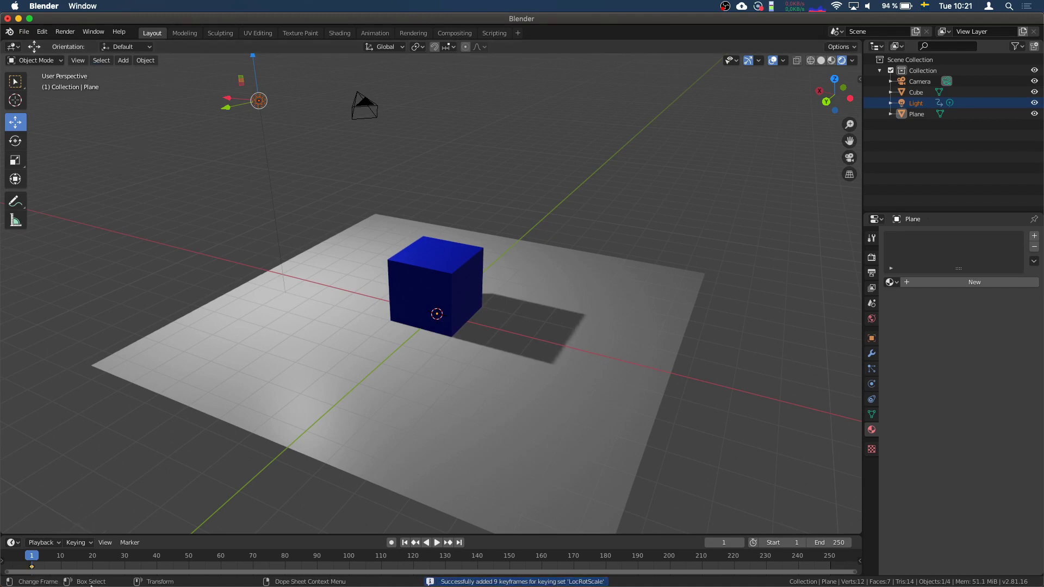
drag(37, 555, 425, 556)
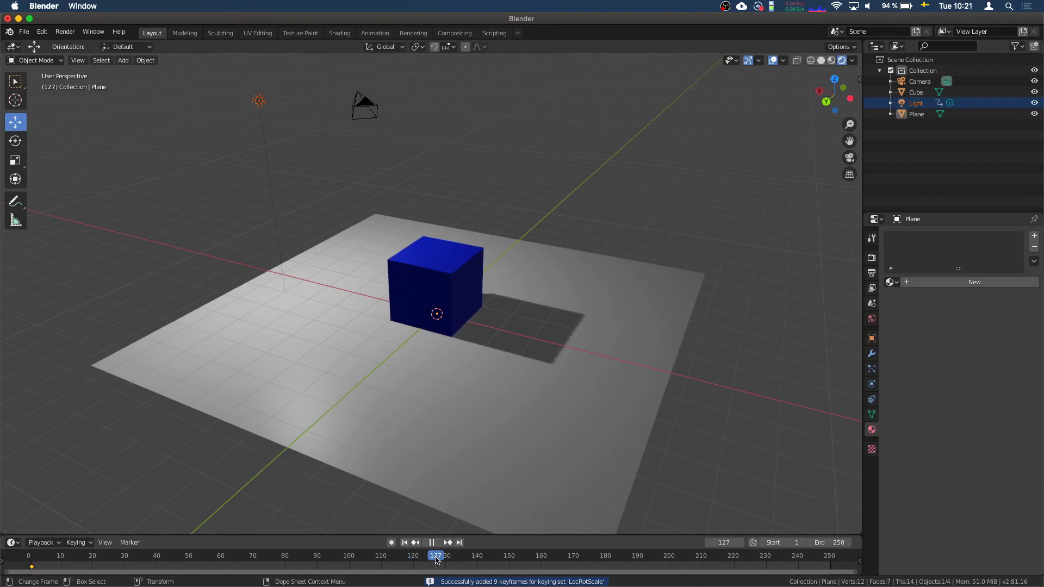
key(g)
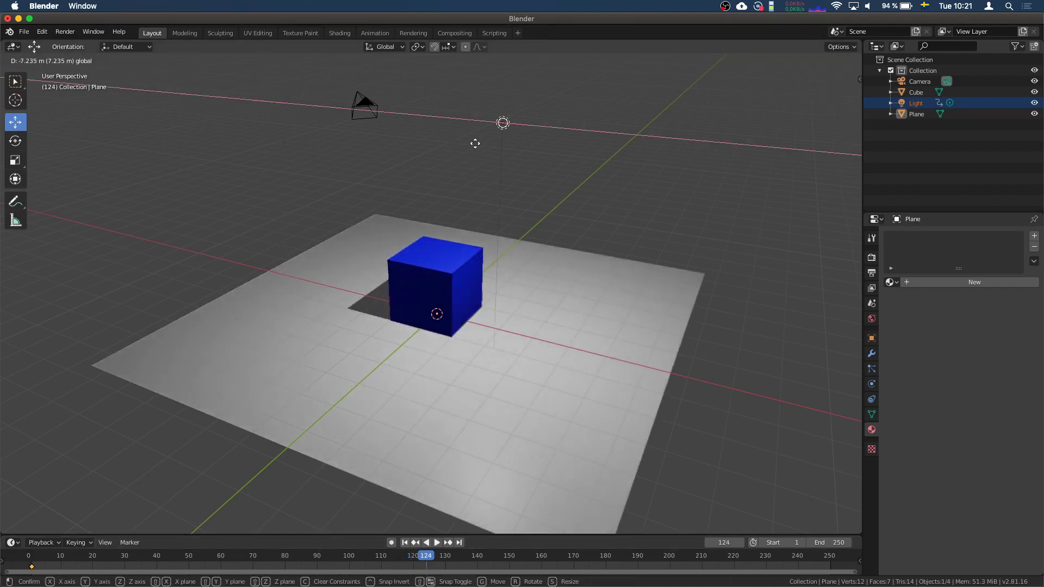
click(590, 164)
key(i)
Play the light animation to preview it, then rewind to the first frame.
key(shift+ctrl+space)
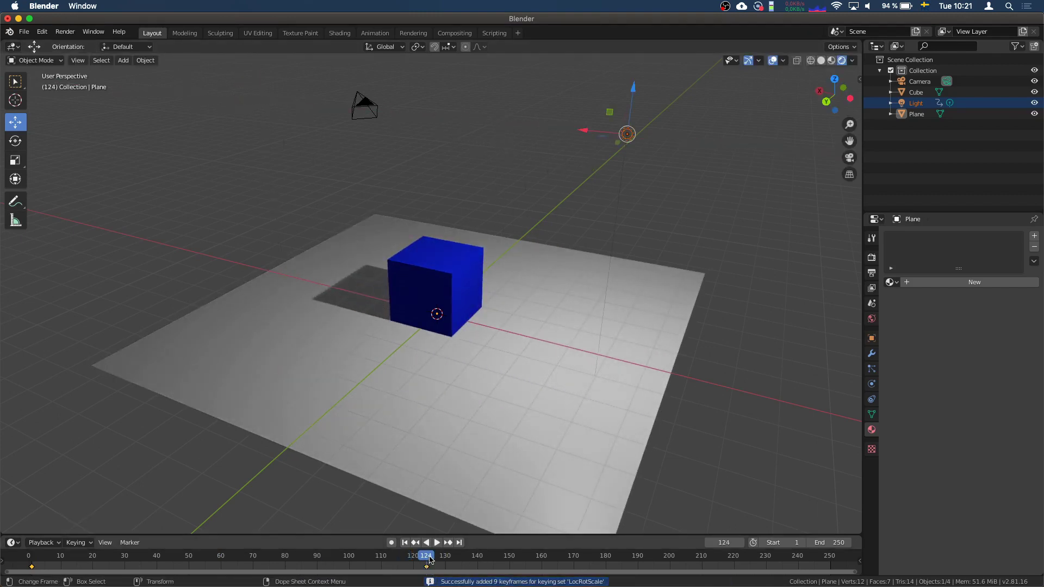
drag(324, 556, 8, 559)
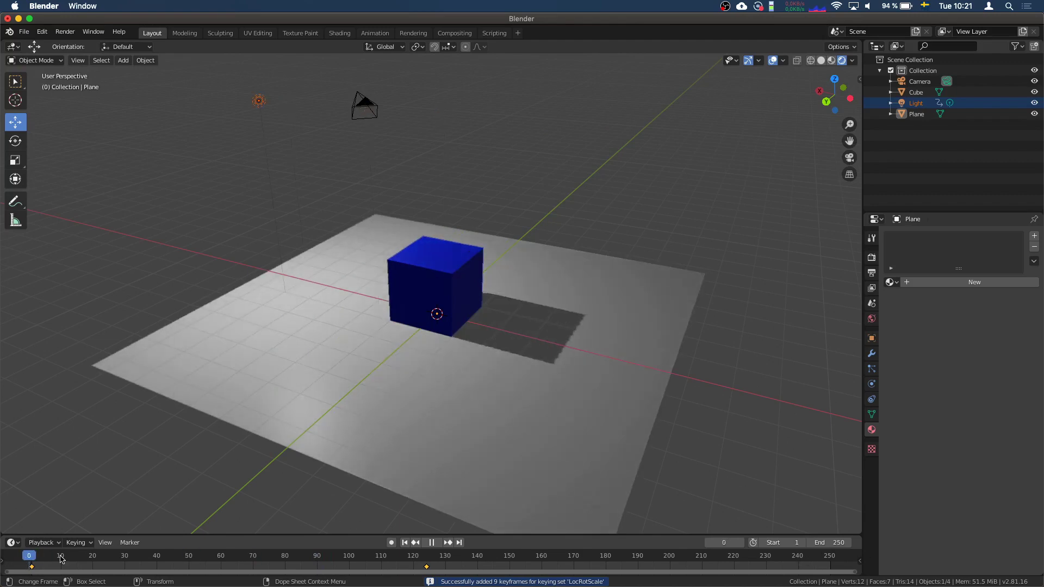
click(437, 543)
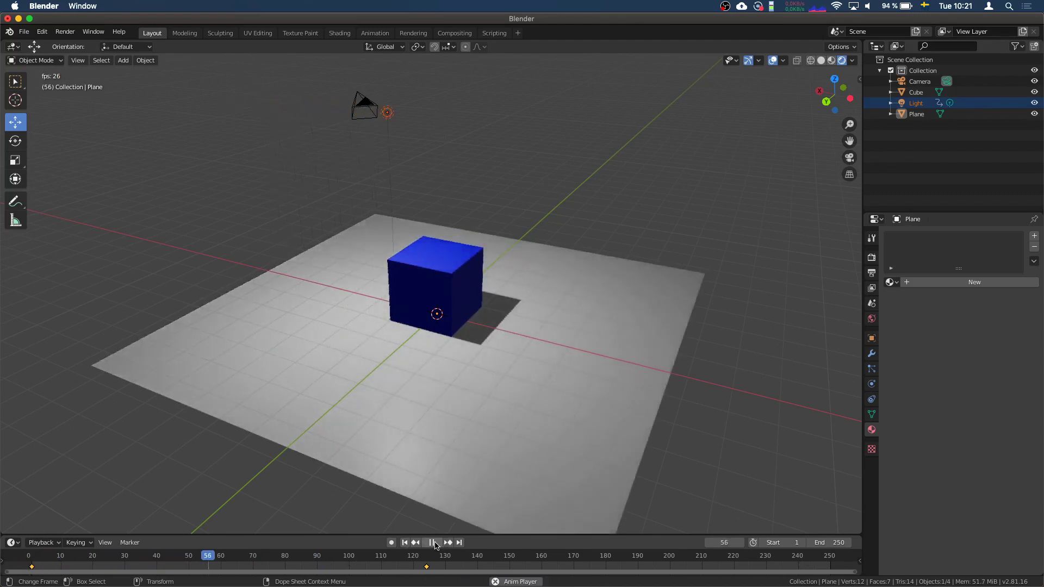
click(433, 542)
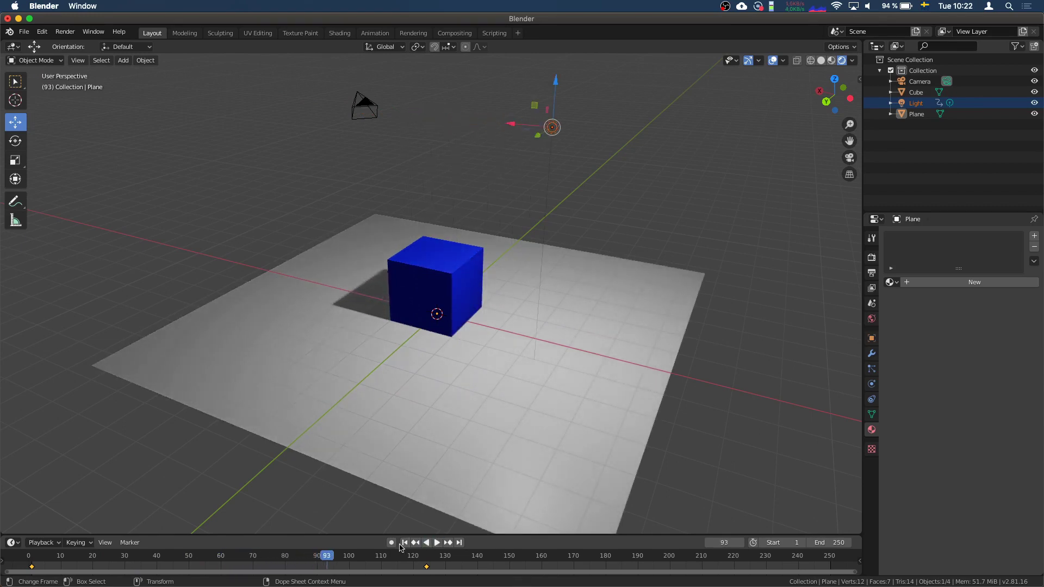
click(407, 543)
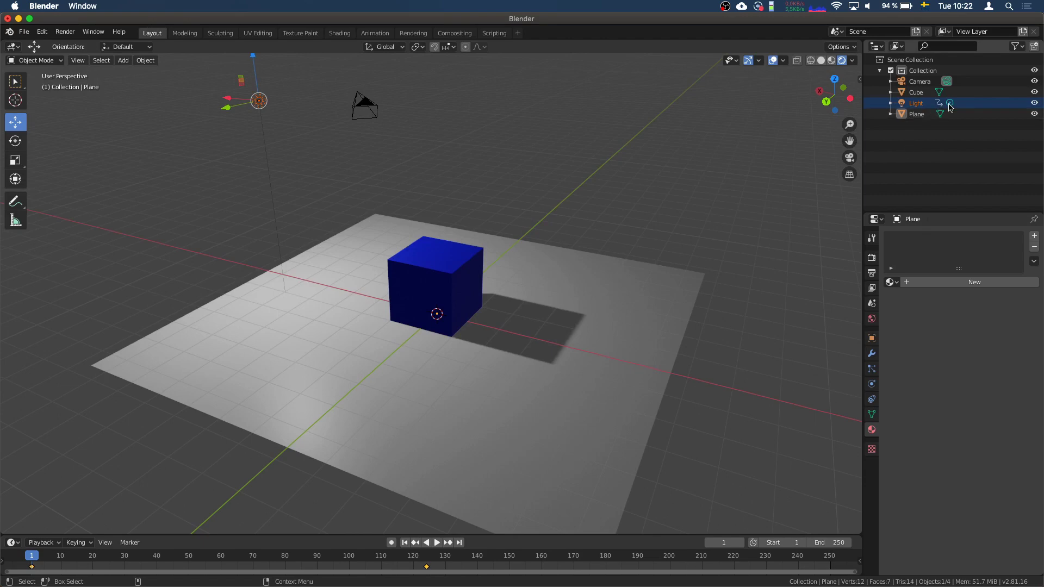
Show the light's Object Data properties: white colour, 1000 W power, 0.1 m radius.
click(918, 107)
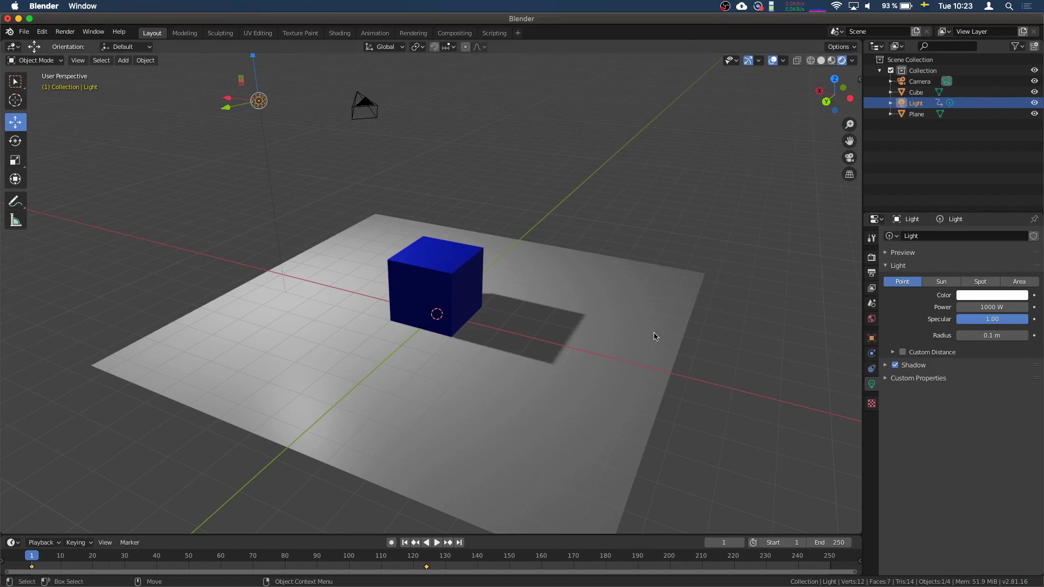
Try a green light colour, then set the colour back to white.
click(998, 296)
drag(967, 193, 935, 181)
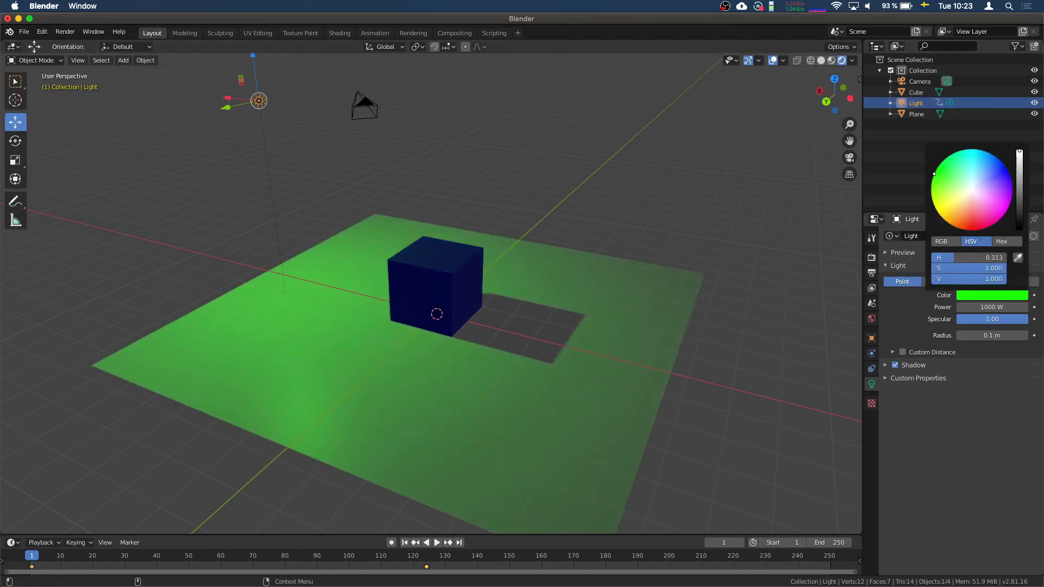
click(1005, 295)
drag(1020, 160, 1019, 151)
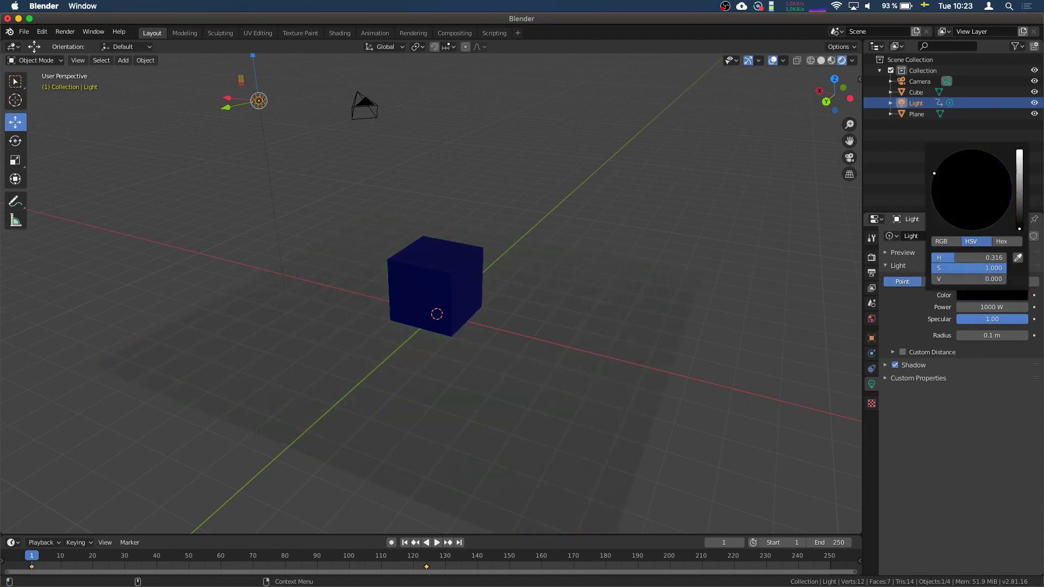
click(976, 190)
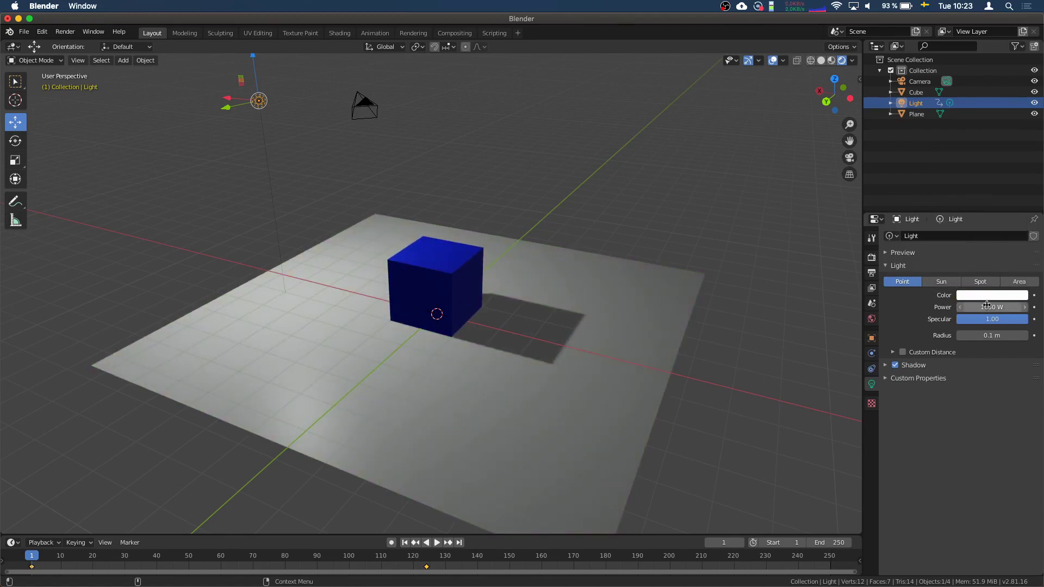
Try light power values of 10000 W and then 40 W.
click(1007, 307)
text(100)
key(Return)
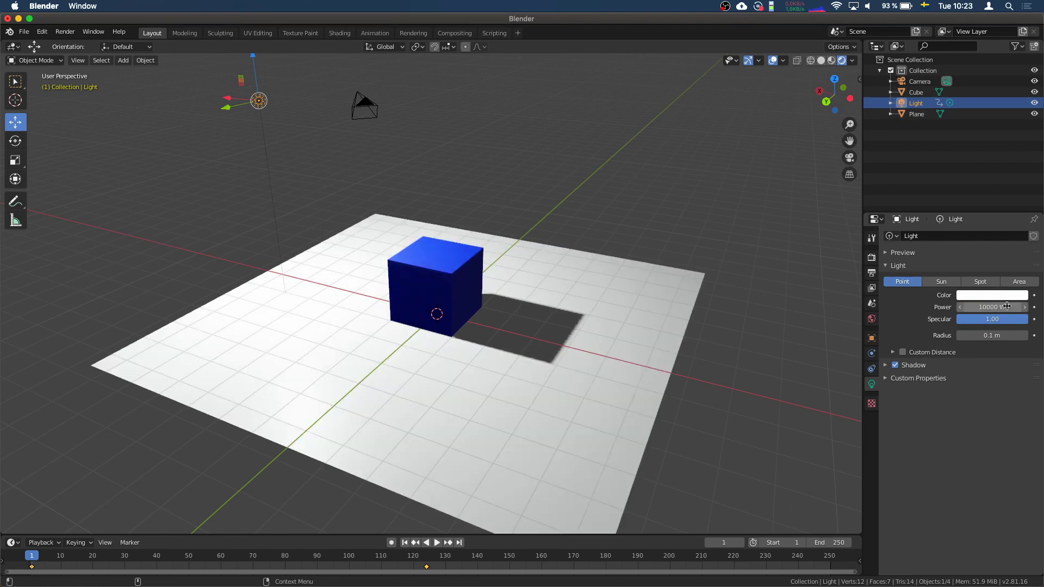
click(1000, 307)
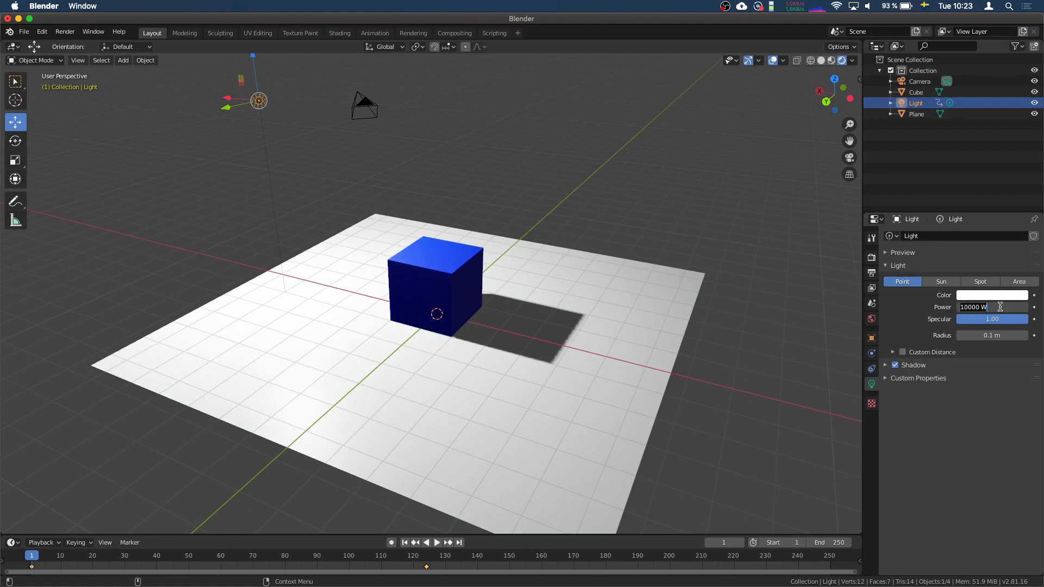
text(40)
key(Return)
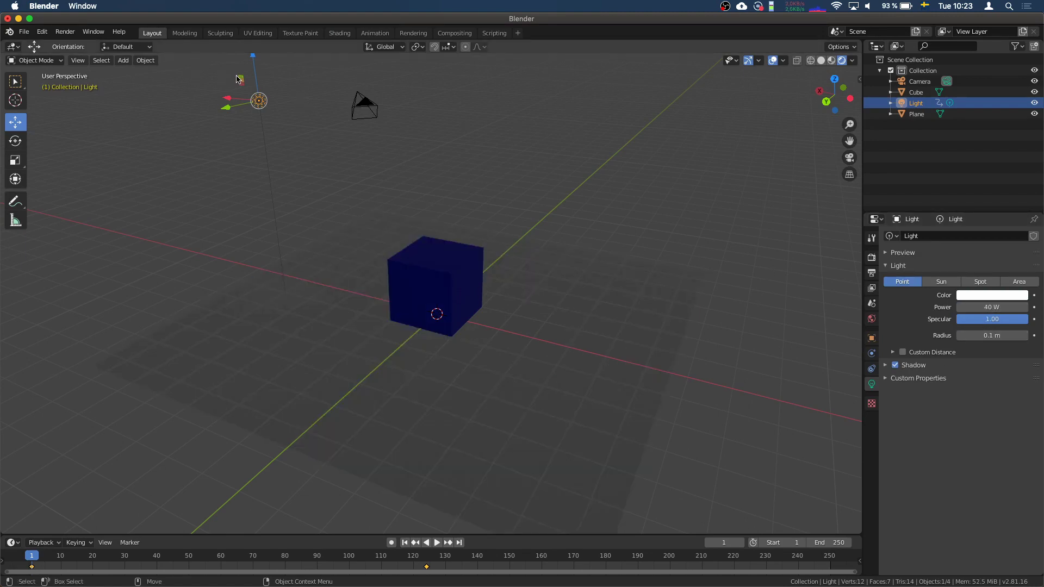
Move the light directly above the cube and set its power to 1000 W.
mouse_move(239, 80)
mouse_down()
mouse_move(408, 176)
mouse_move(412, 188)
mouse_up()
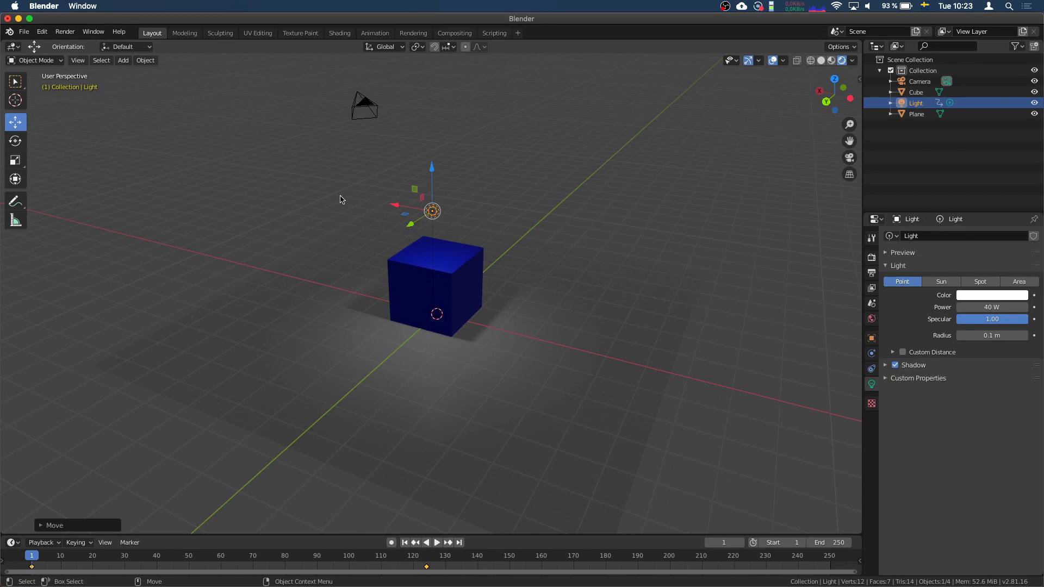
click(970, 307)
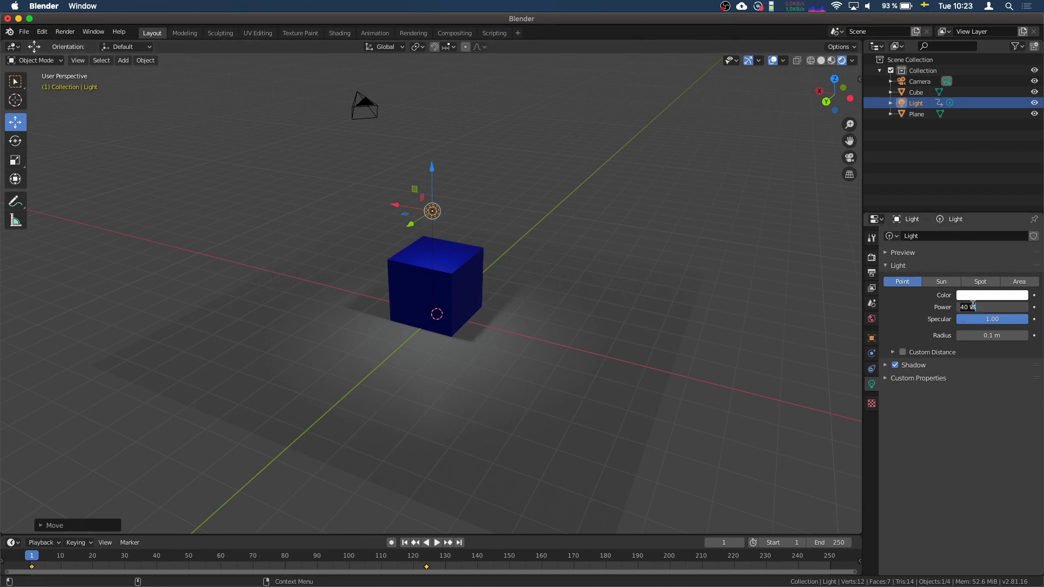
text(1000)
key(Return)
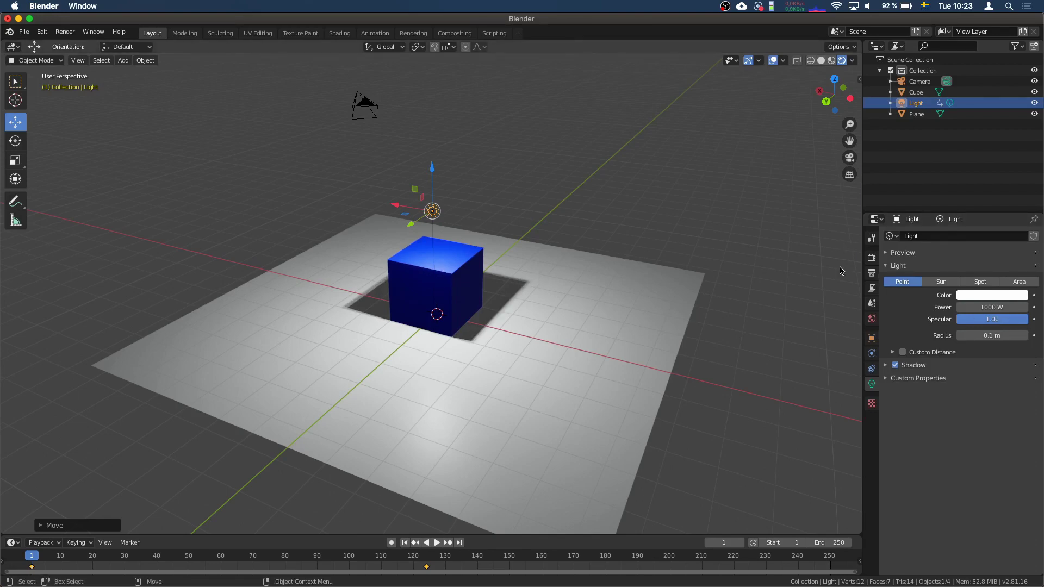
drag(1001, 324, 992, 319)
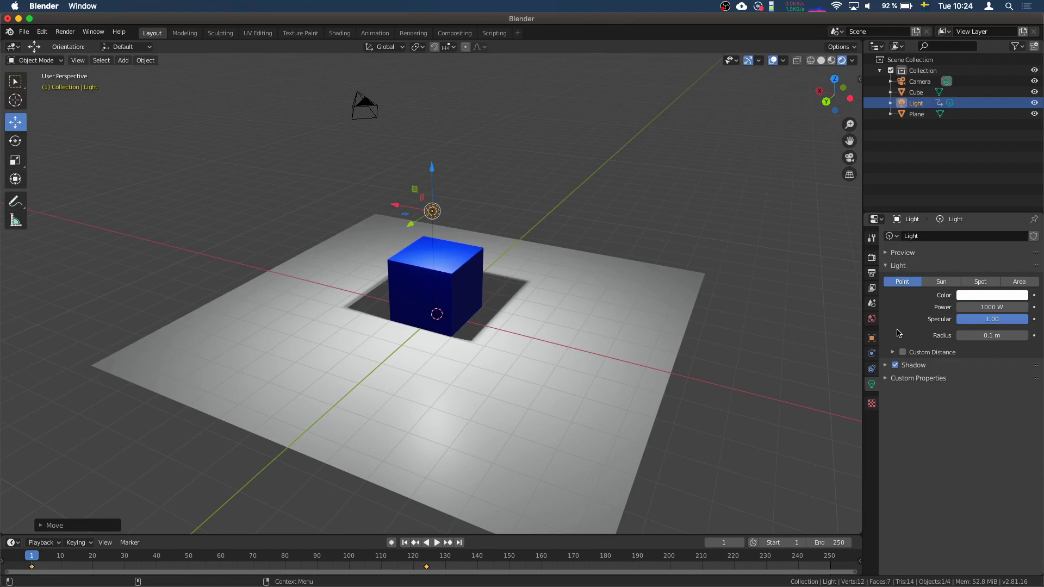
click(993, 336)
text(1.82)
key(Return)
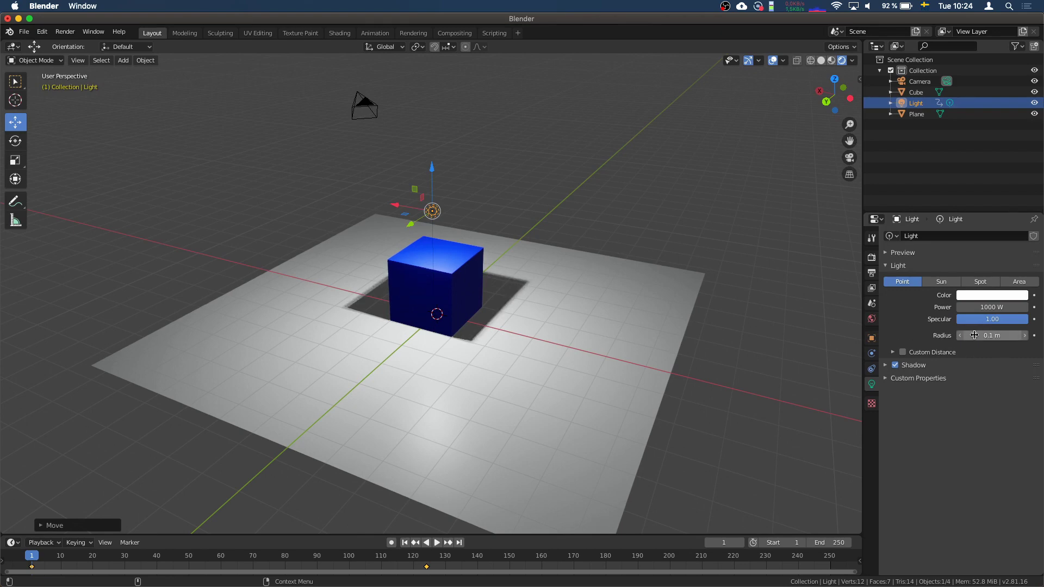
mouse_move(992, 335)
mouse_down()
mouse_move(1019, 336)
mouse_move(975, 336)
mouse_up()
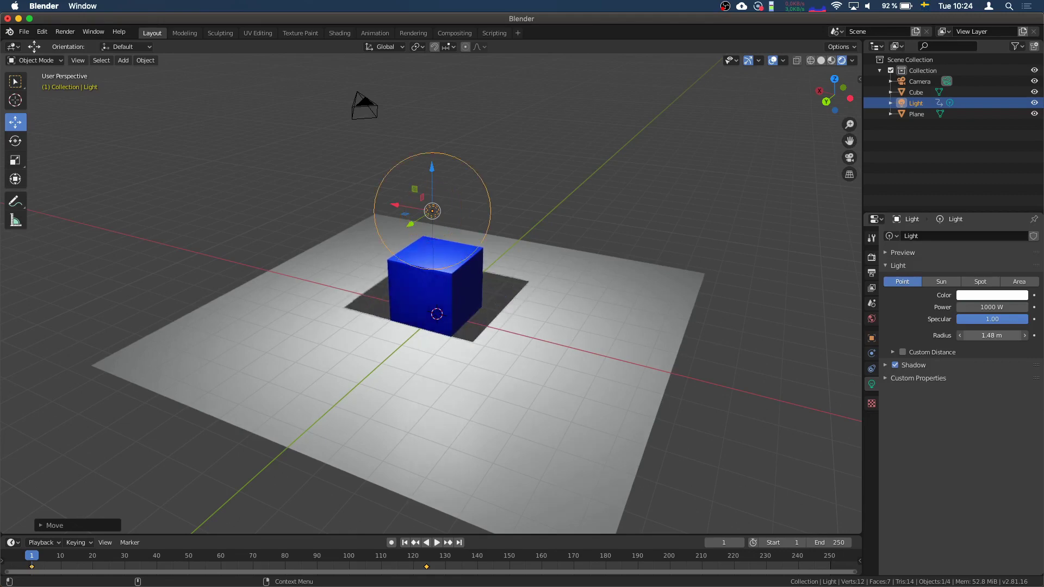
mouse_move(975, 336)
mouse_down()
mouse_move(1026, 336)
mouse_move(973, 336)
mouse_up()
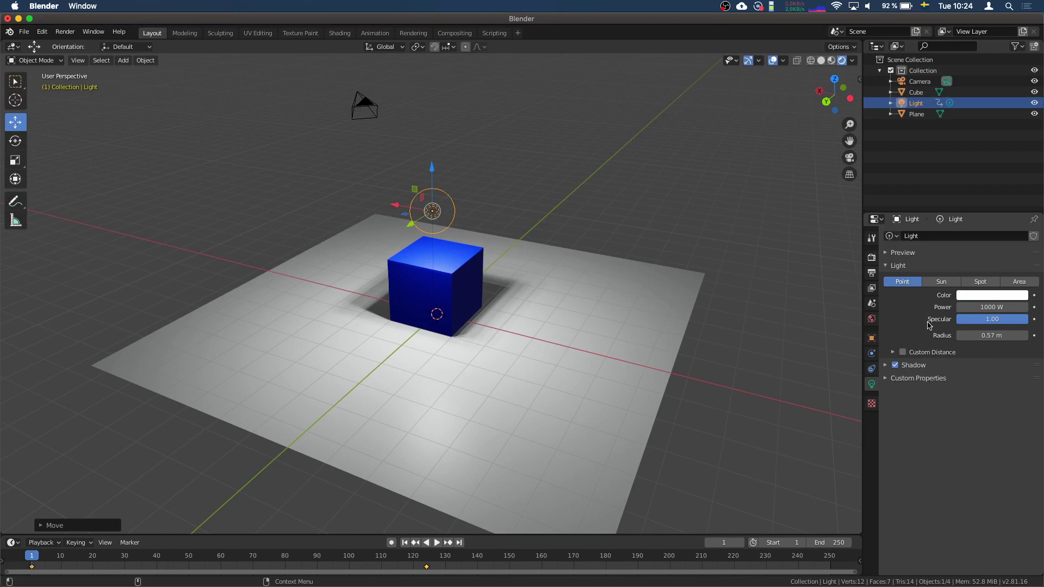
click(987, 335)
text(0.1)
key(Return)
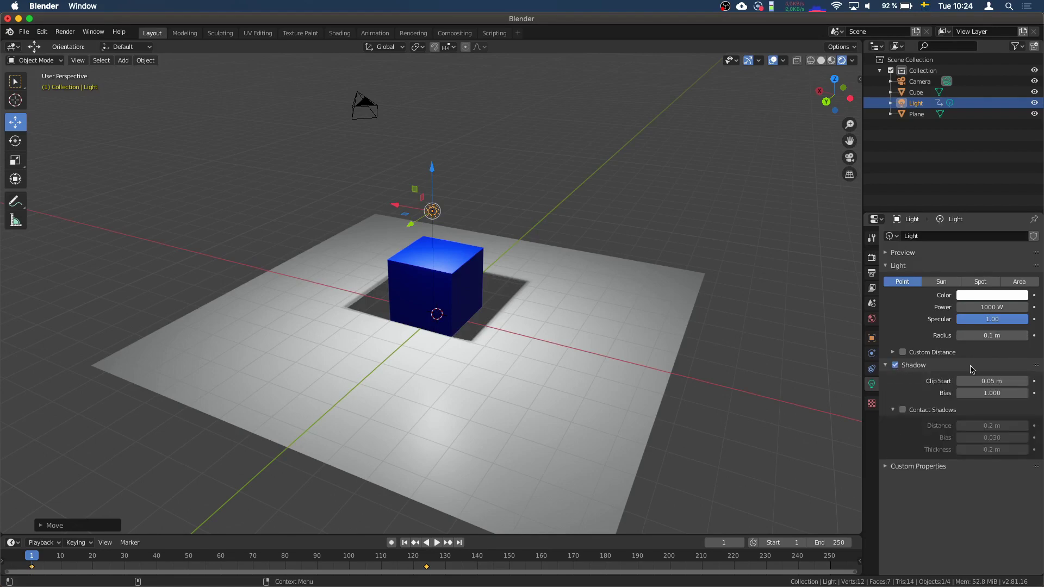
click(895, 366)
click(894, 366)
click(895, 366)
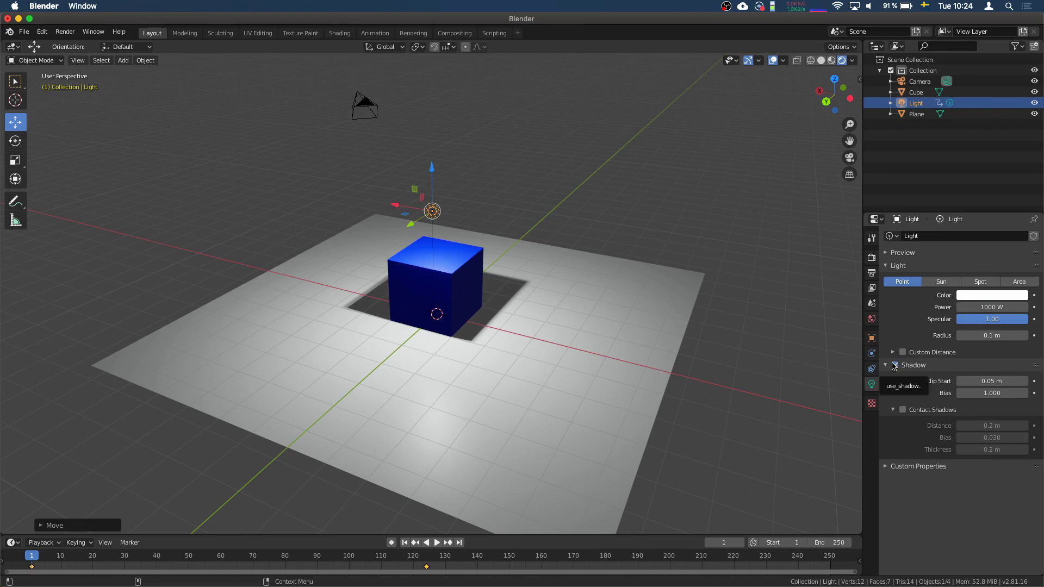
click(886, 366)
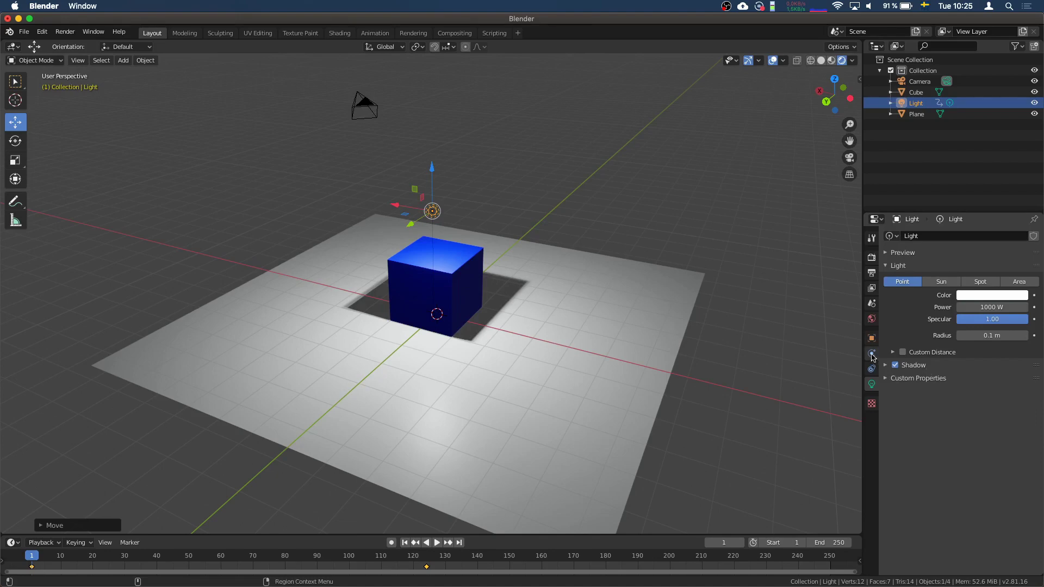
Change the light type to Sun, widen its Angle to 20° and set Strength to 100.
click(943, 284)
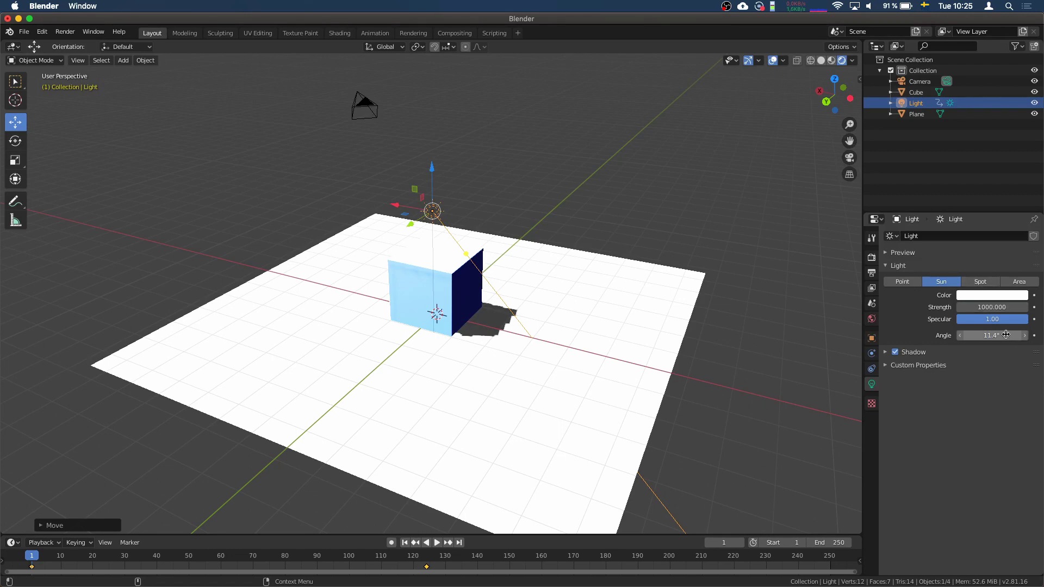
mouse_move(997, 339)
mouse_down()
mouse_move(1022, 338)
mouse_move(999, 335)
mouse_up()
text(20)
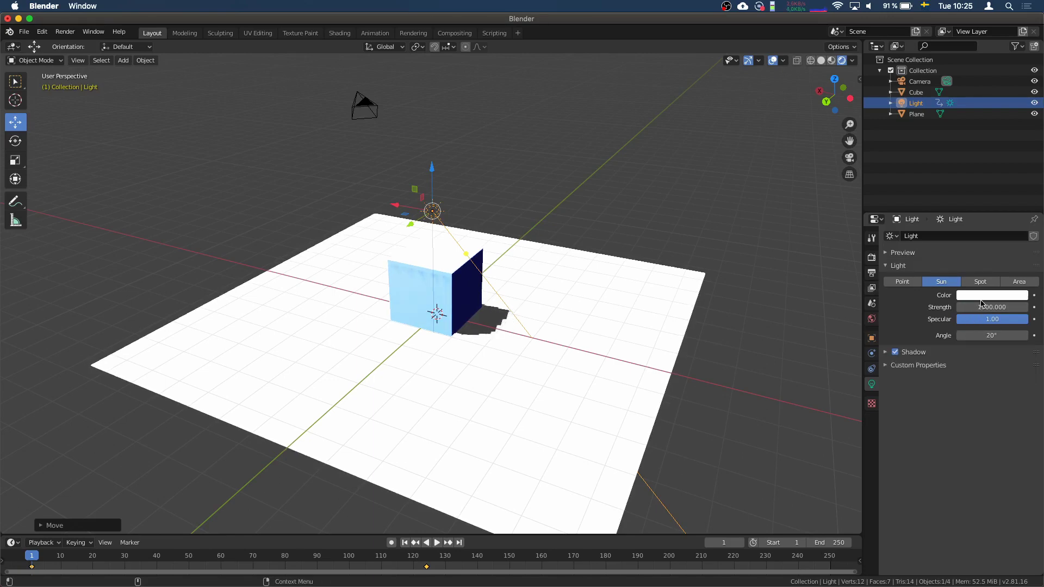
drag(982, 305, 975, 301)
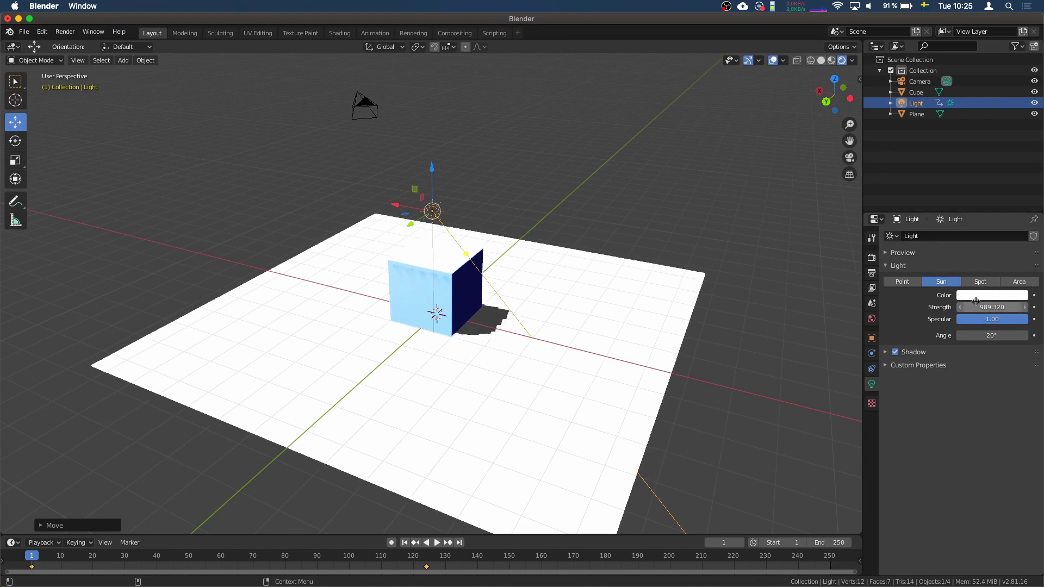
click(982, 304)
text(100)
key(Return)
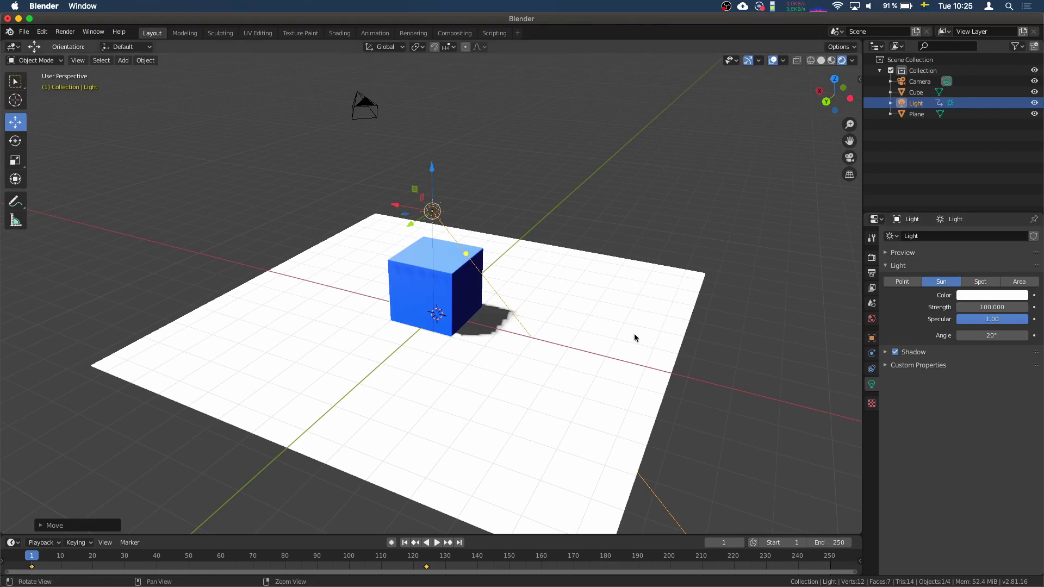
Move the sun light higher up in the scene.
scroll(565, 278, up, 4)
scroll(561, 275, down, 5)
mouse_move(520, 394)
middle_down()
mouse_move(534, 373)
mouse_move(483, 365)
middle_up()
scroll(483, 365, down, 2)
key(g)
key(shift+y)
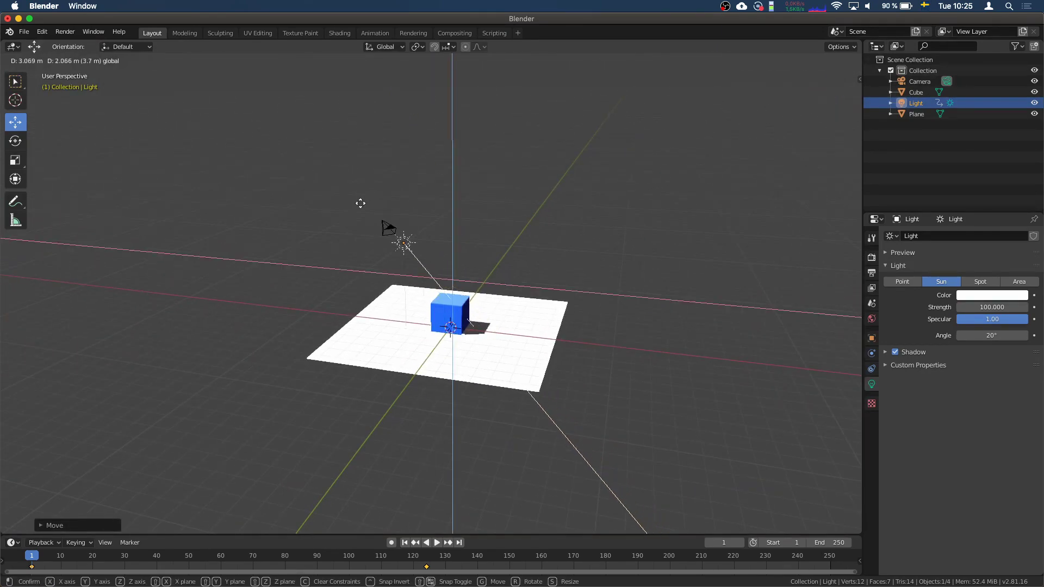
click(259, 65)
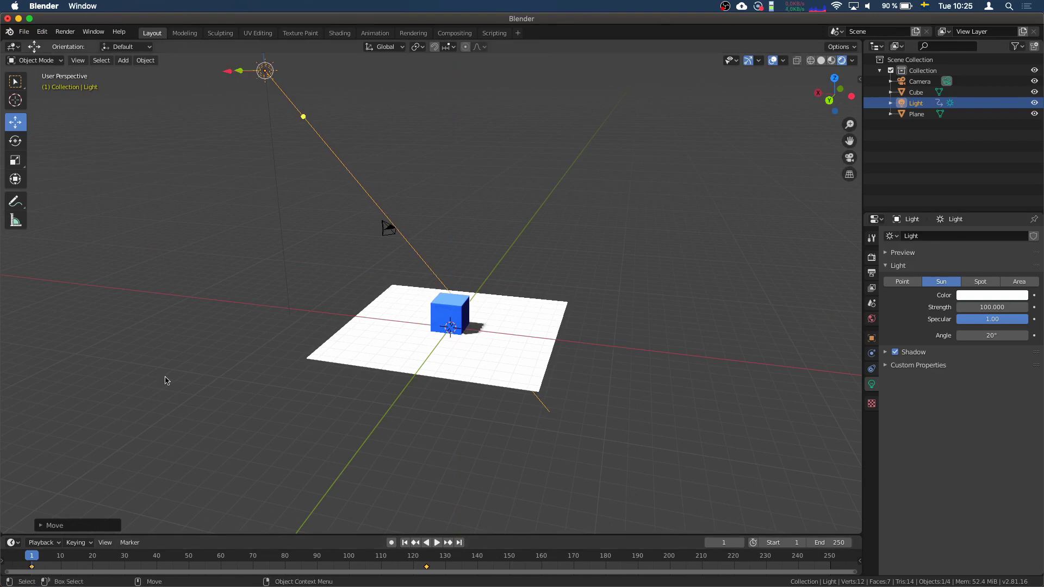
mouse_move(163, 378)
middle_down()
mouse_move(218, 317)
mouse_move(519, 304)
middle_up()
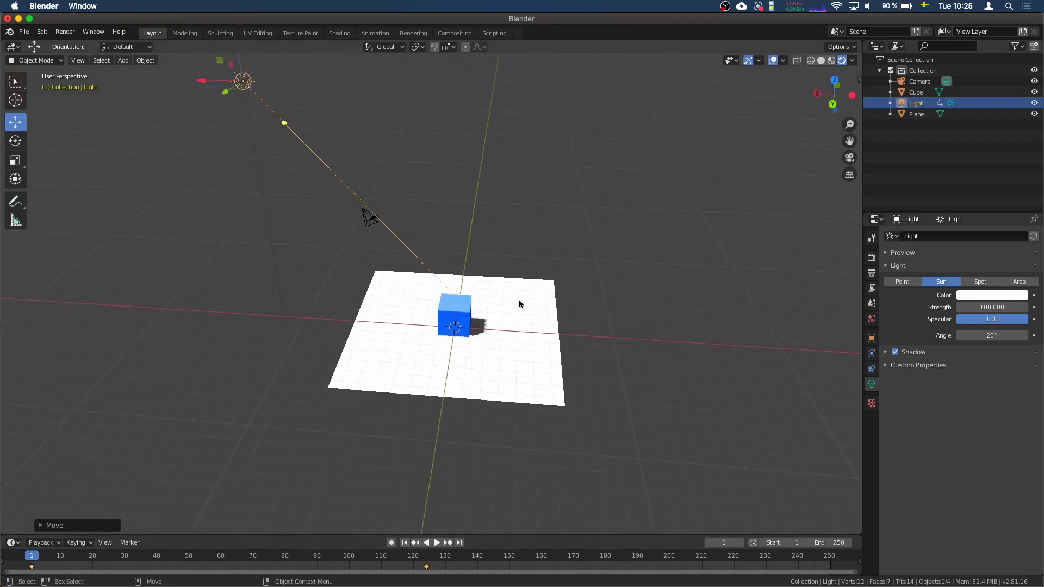
Tint the sun light pale yellow and set its strength to 80.
click(992, 295)
click(960, 196)
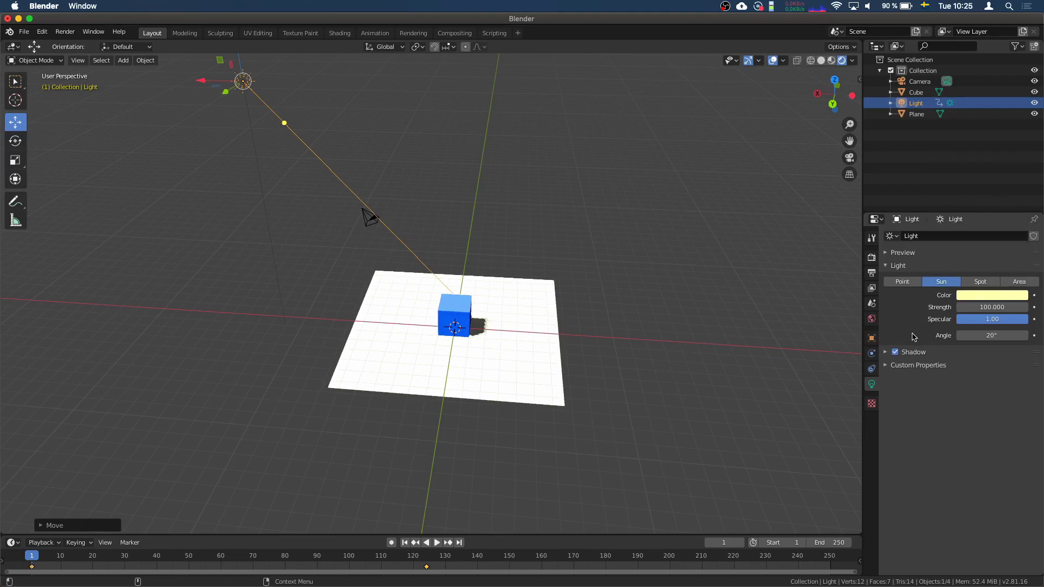
click(992, 307)
text(80)
key(Return)
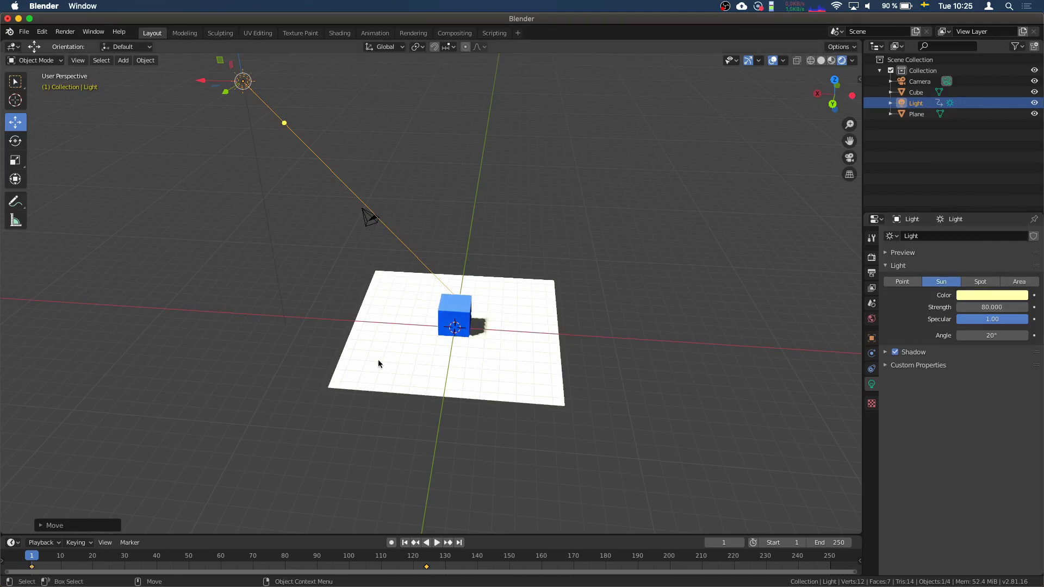
Add a new cube, Cube.001, and lift it above the blue cube.
mouse_move(395, 320)
middle_down()
mouse_move(337, 317)
mouse_move(364, 311)
middle_up()
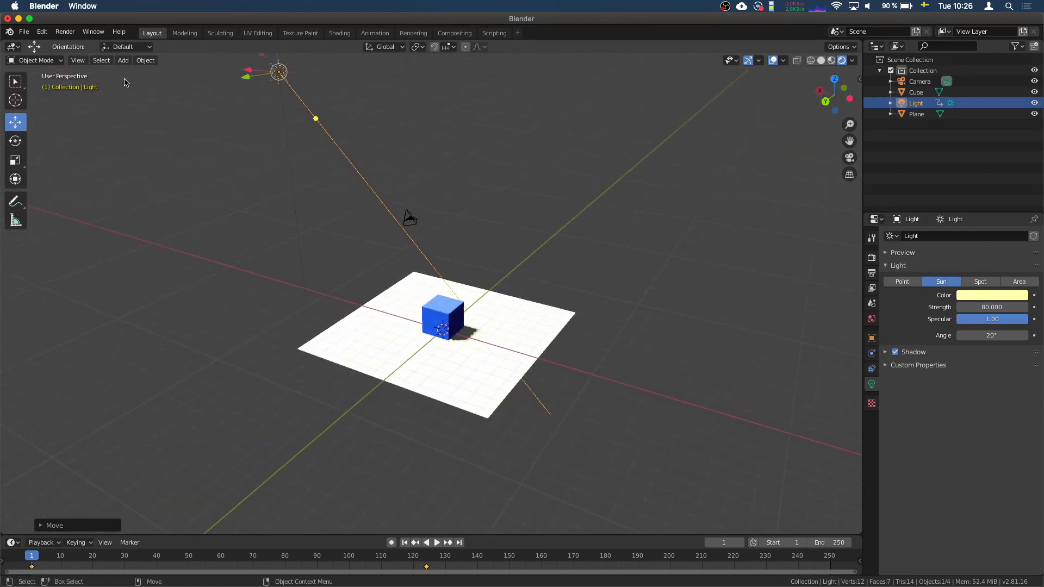
click(123, 60)
mouse_move(155, 73)
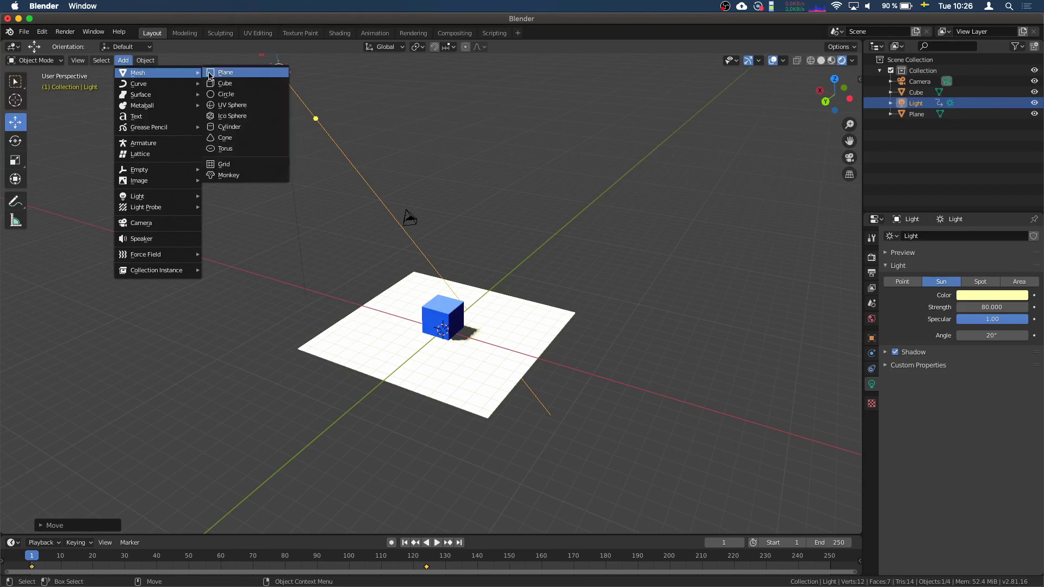
click(236, 85)
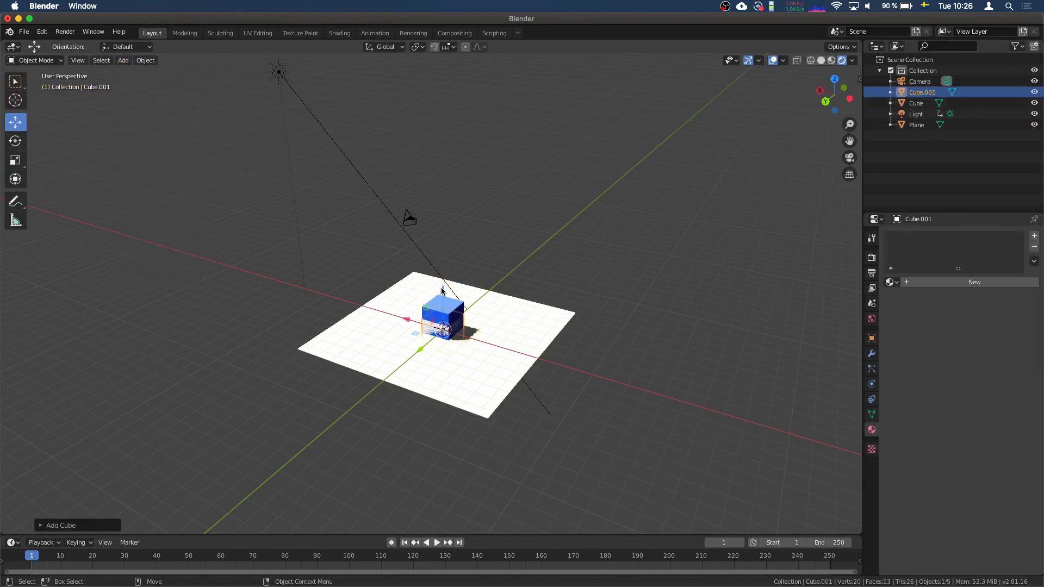
drag(442, 291, 439, 226)
Flatten Cube.001 along Z, widen it in X/Y, and shift it over the blue cube.
key(shift+space)
key(s)
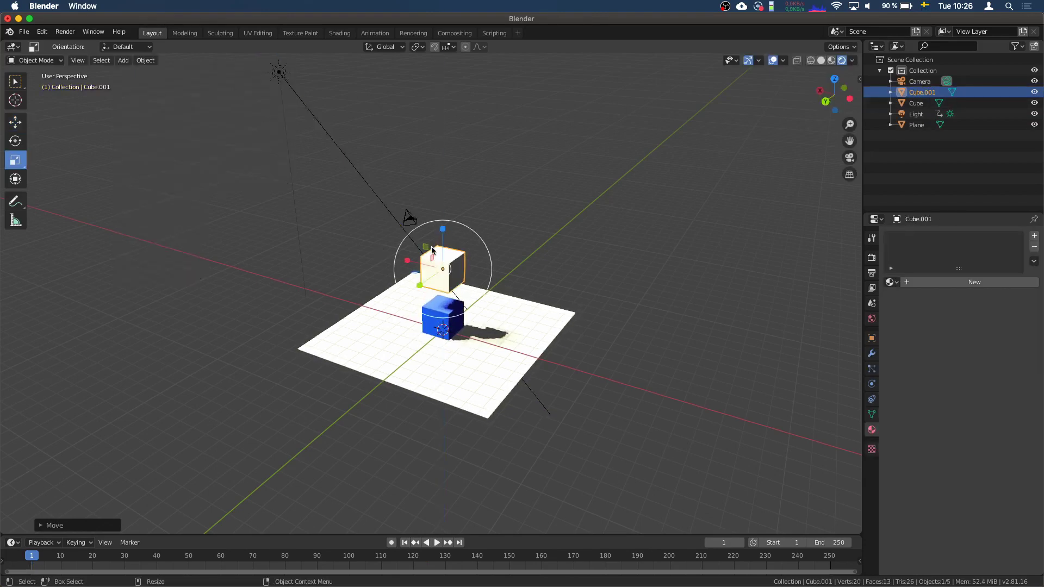
drag(443, 228, 443, 253)
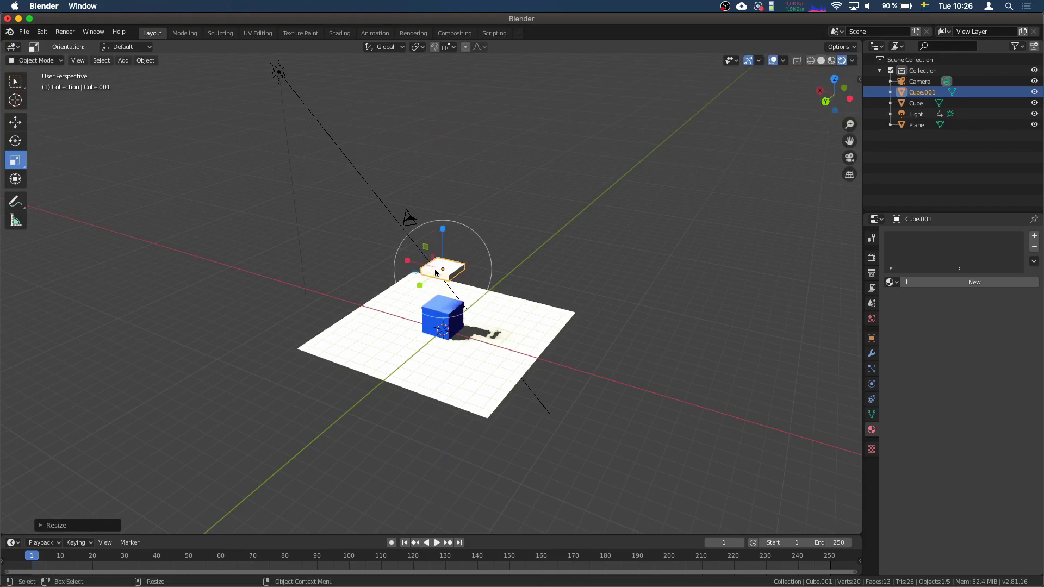
key(s)
key(shift+z)
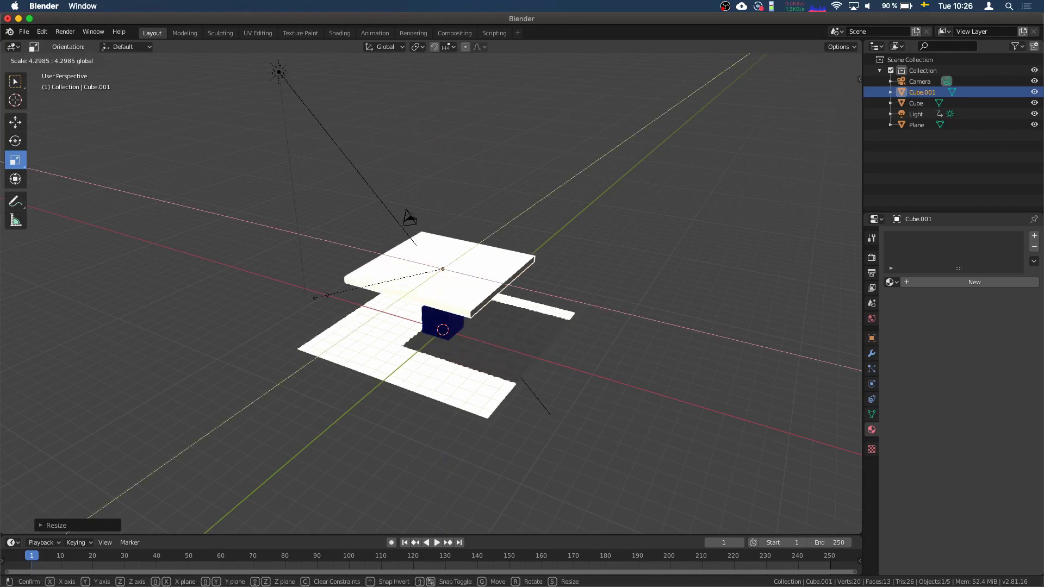
click(320, 299)
key(shift+space)
key(g)
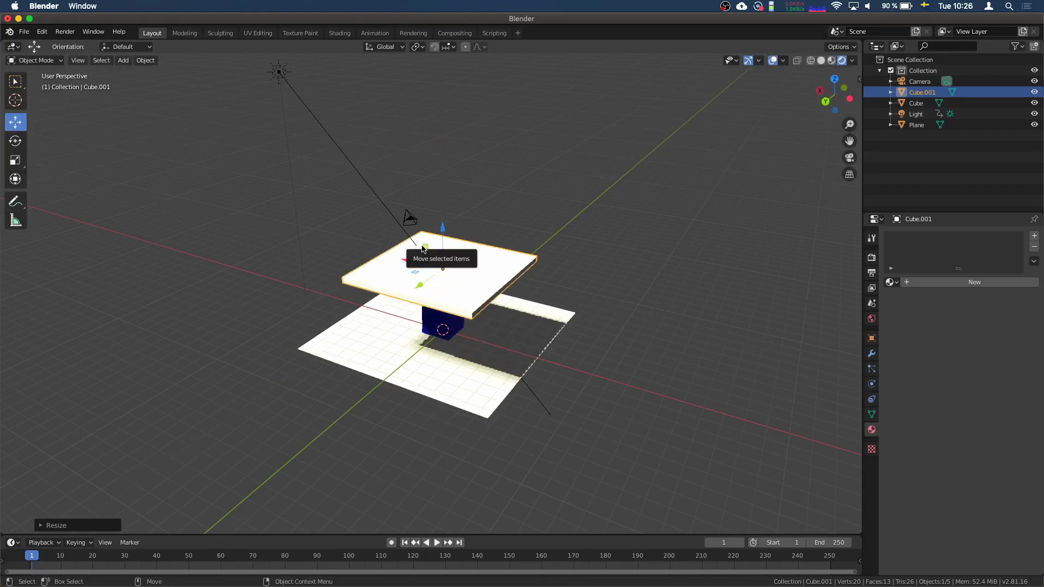
drag(419, 249, 267, 248)
Orbit between low side and top-down views to inspect the slab above the cube.
middle_drag(267, 248, 324, 226)
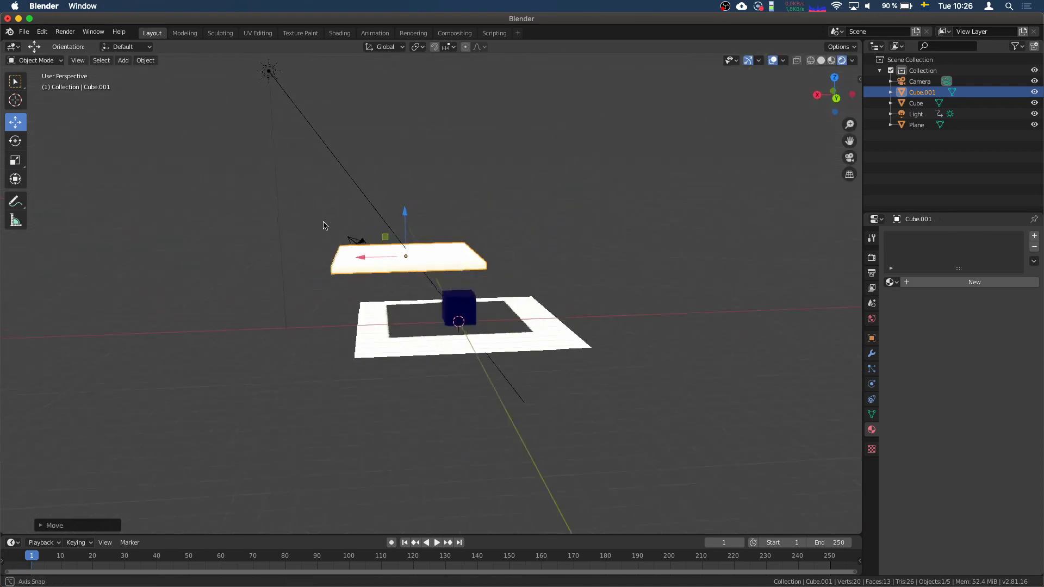
scroll(419, 172, up, 5)
scroll(419, 171, down, 5)
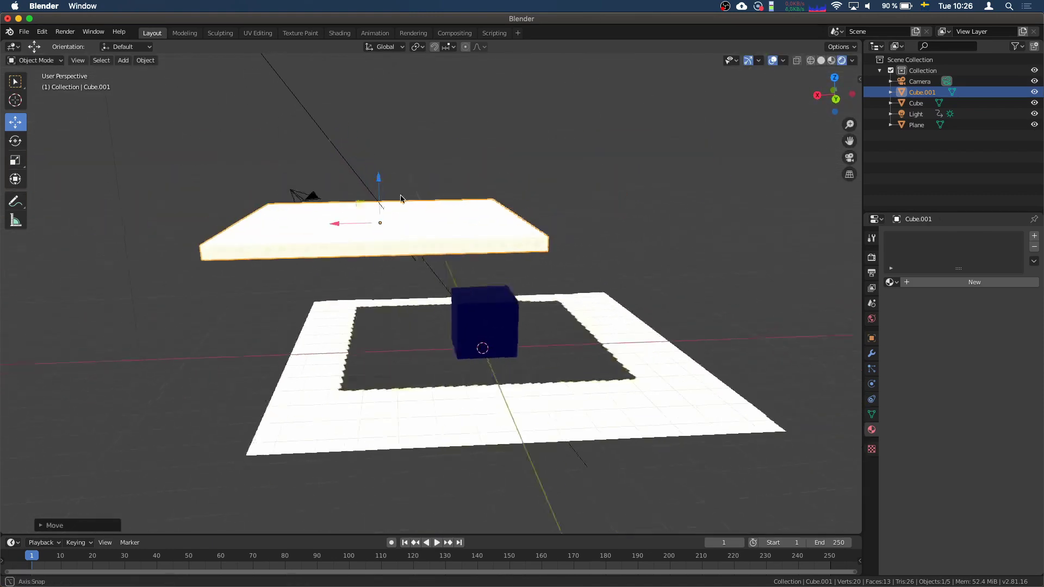
middle_drag(420, 172, 492, 379)
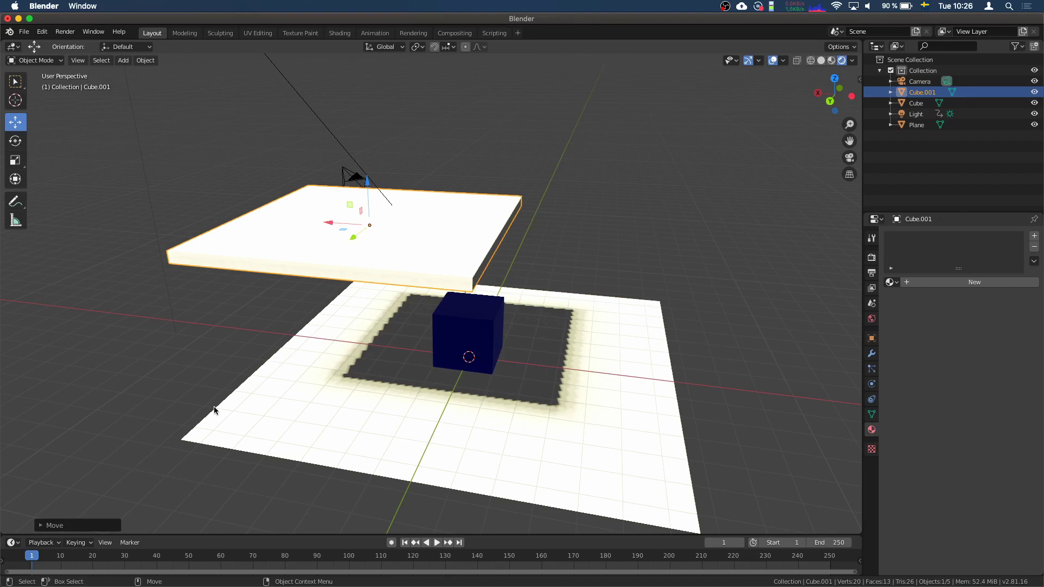
middle_drag(347, 389, 302, 389)
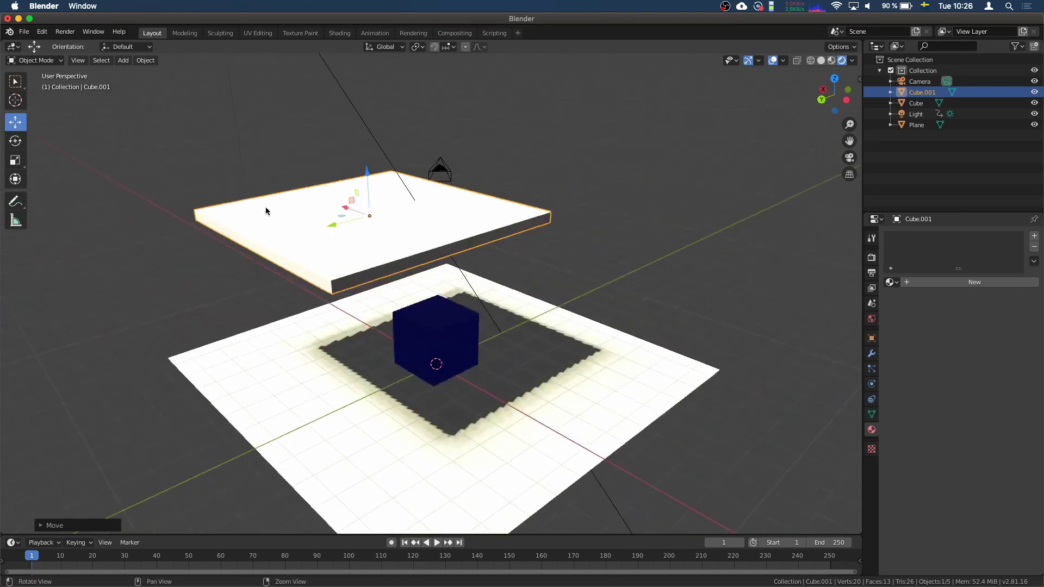
middle_drag(265, 206, 266, 216)
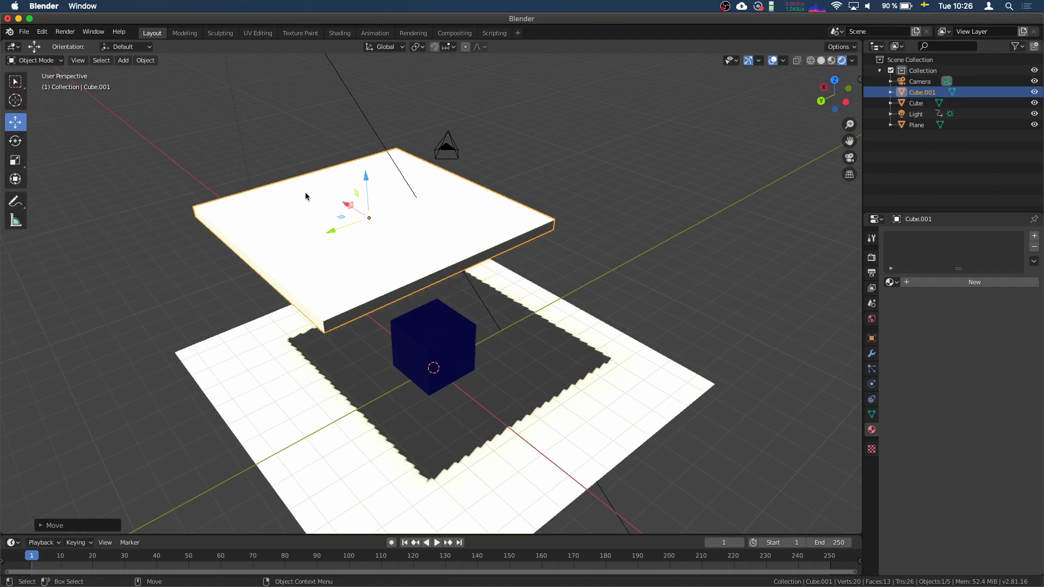
mouse_move(115, 282)
middle_down()
mouse_move(231, 251)
mouse_move(149, 284)
mouse_move(186, 286)
mouse_move(163, 349)
mouse_move(164, 264)
mouse_move(175, 250)
mouse_move(279, 224)
mouse_move(288, 243)
middle_up()
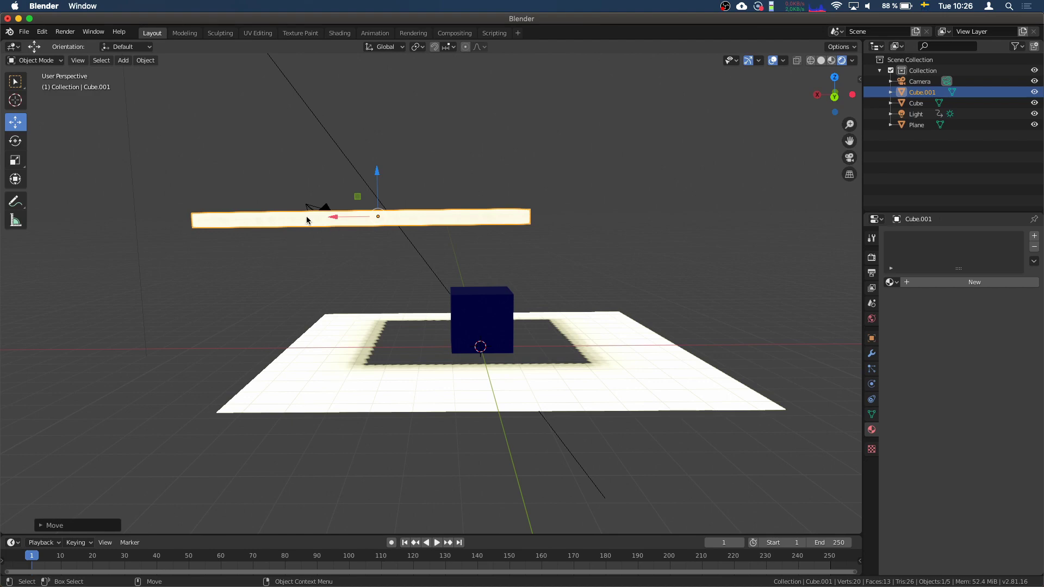
mouse_move(306, 219)
middle_down()
mouse_move(286, 245)
mouse_move(246, 203)
mouse_move(293, 326)
mouse_move(310, 288)
middle_up()
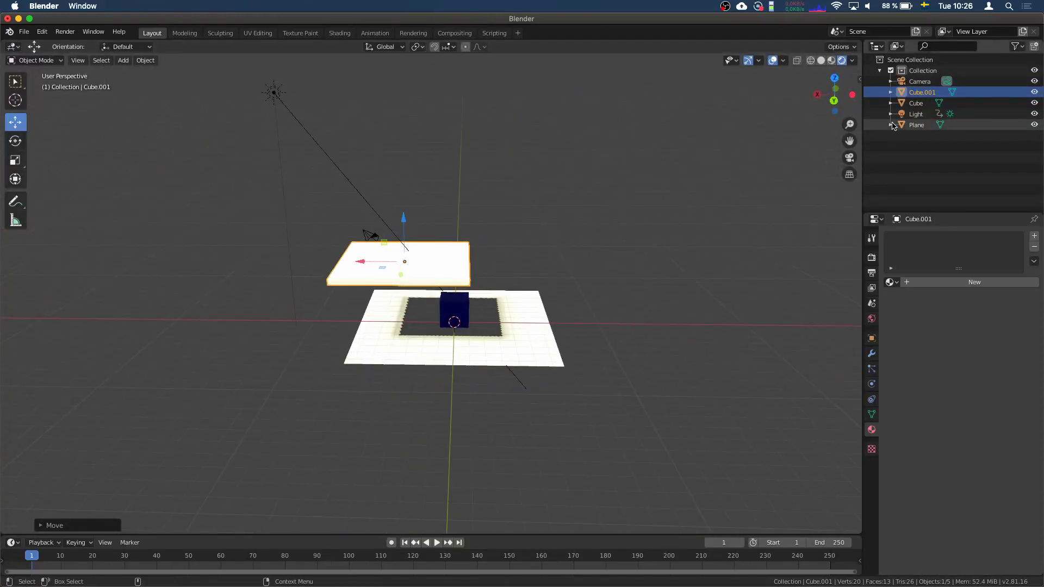
Change the light to a Spot and aim it down toward the slab.
click(915, 114)
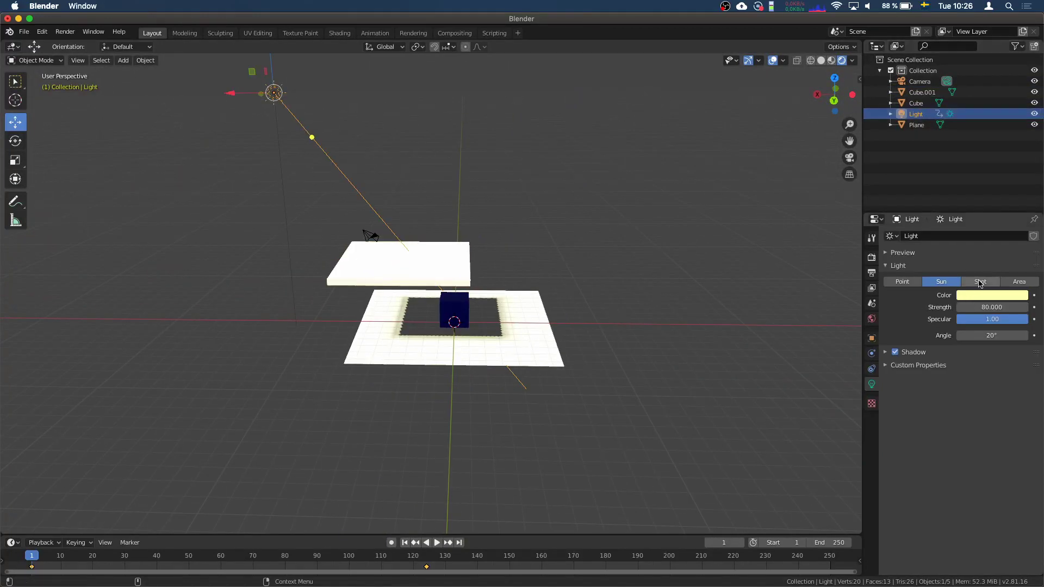
click(980, 282)
middle_drag(594, 249, 466, 212)
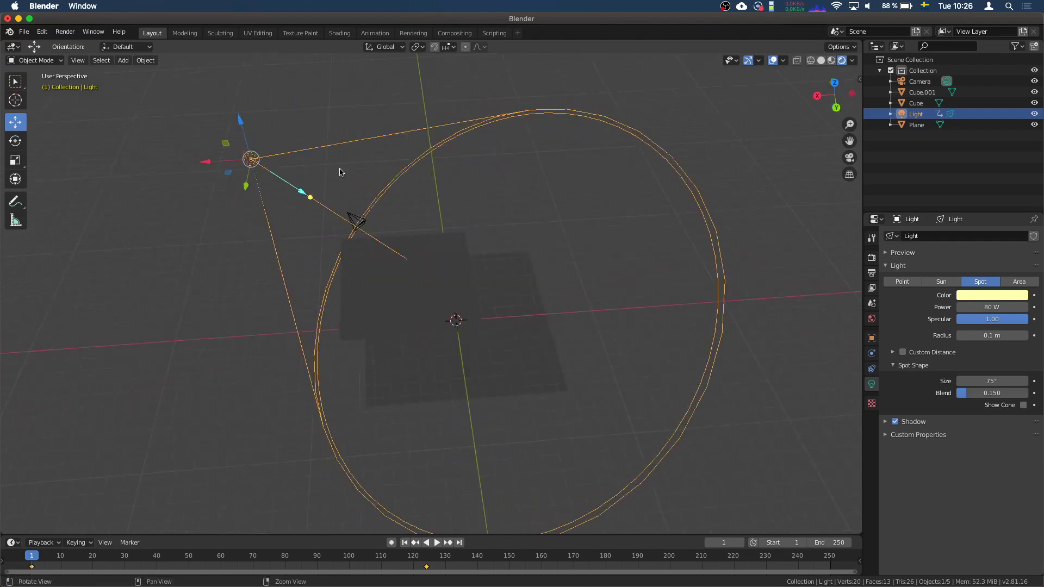
mouse_move(341, 172)
middle_down()
mouse_move(329, 135)
mouse_move(366, 140)
mouse_move(342, 133)
mouse_move(308, 148)
middle_up()
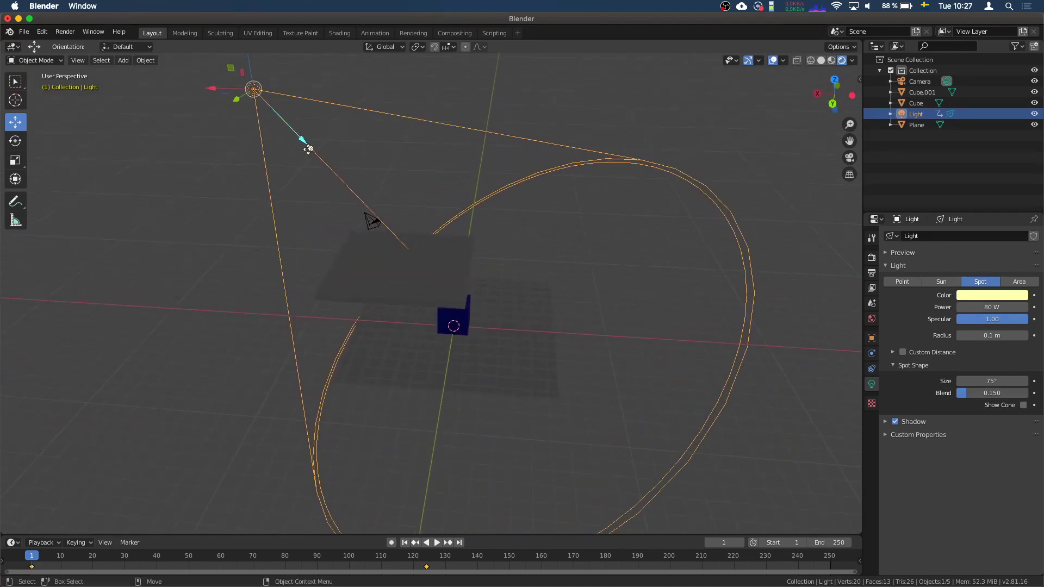
mouse_move(308, 149)
mouse_down()
mouse_move(343, 207)
mouse_move(345, 191)
mouse_up()
mouse_move(232, 69)
mouse_down()
mouse_move(343, 219)
mouse_move(329, 199)
mouse_up()
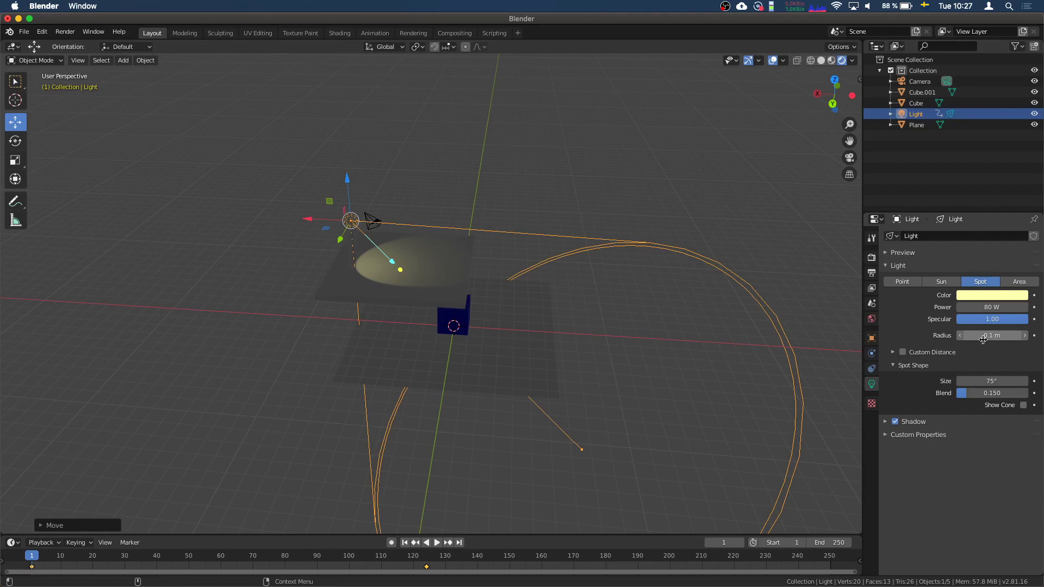
Set the spotlight's radius, an 81.1° cone with a hard edge, and 124.6 W power.
mouse_move(983, 339)
mouse_down()
mouse_move(1005, 339)
mouse_move(987, 338)
mouse_up()
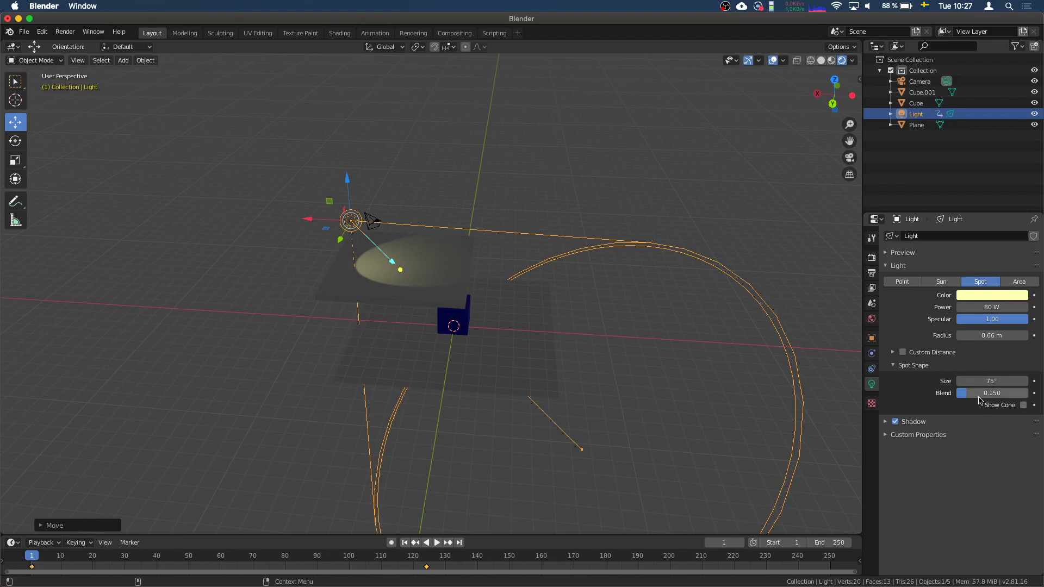
mouse_move(983, 381)
mouse_down()
mouse_move(1011, 381)
mouse_move(973, 381)
mouse_up()
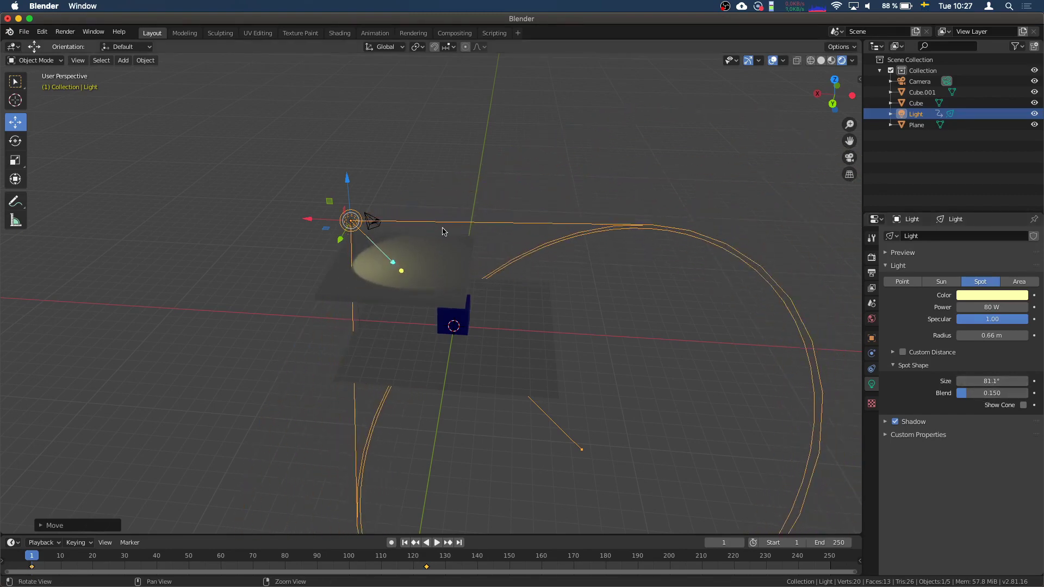
scroll(497, 218, up, 5)
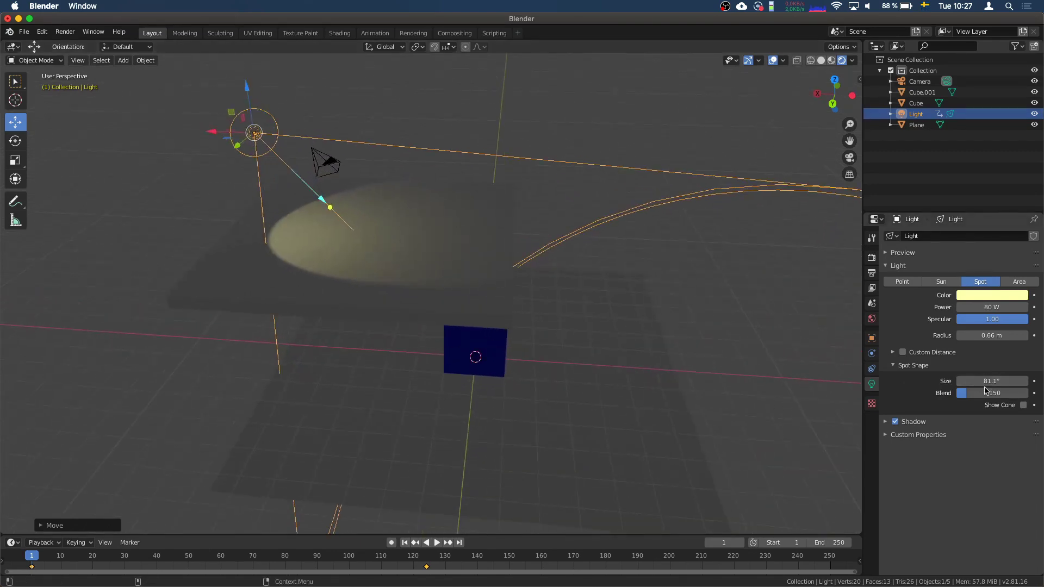
drag(986, 392, 1025, 392)
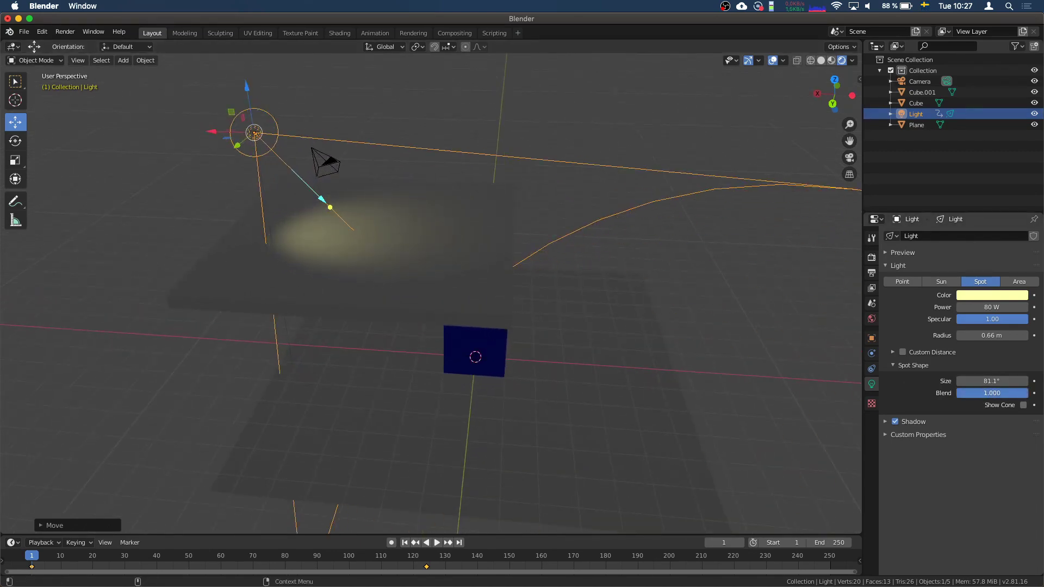
drag(1025, 393, 959, 393)
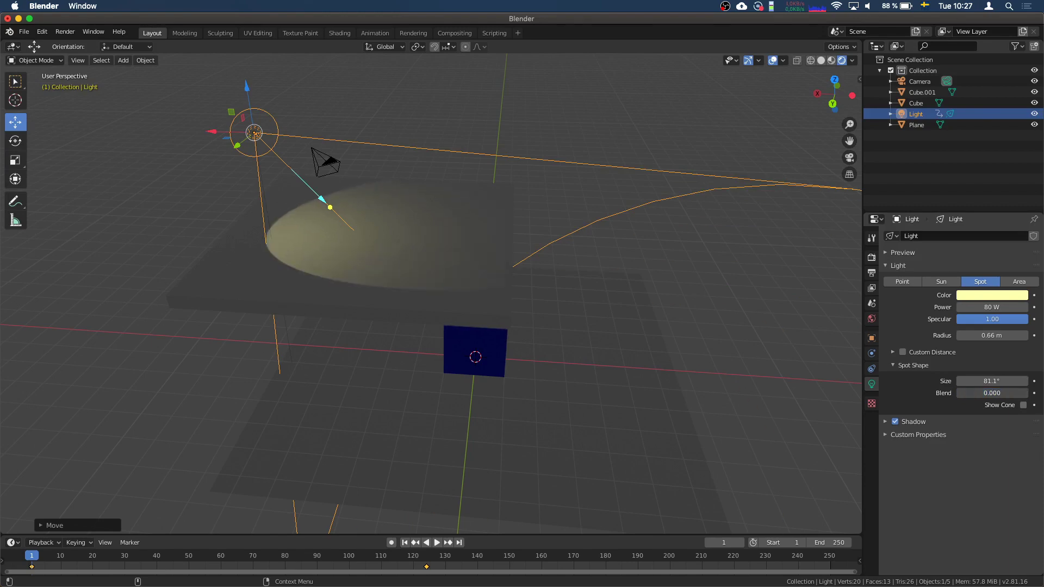
drag(971, 307, 968, 307)
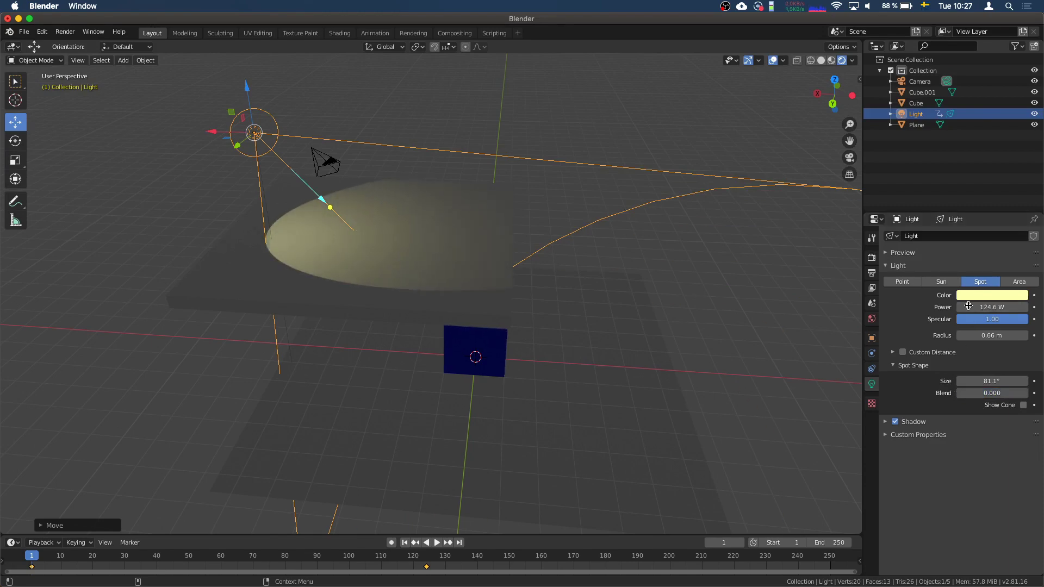
Color the spotlight red and select the slab Cube.001.
click(1005, 295)
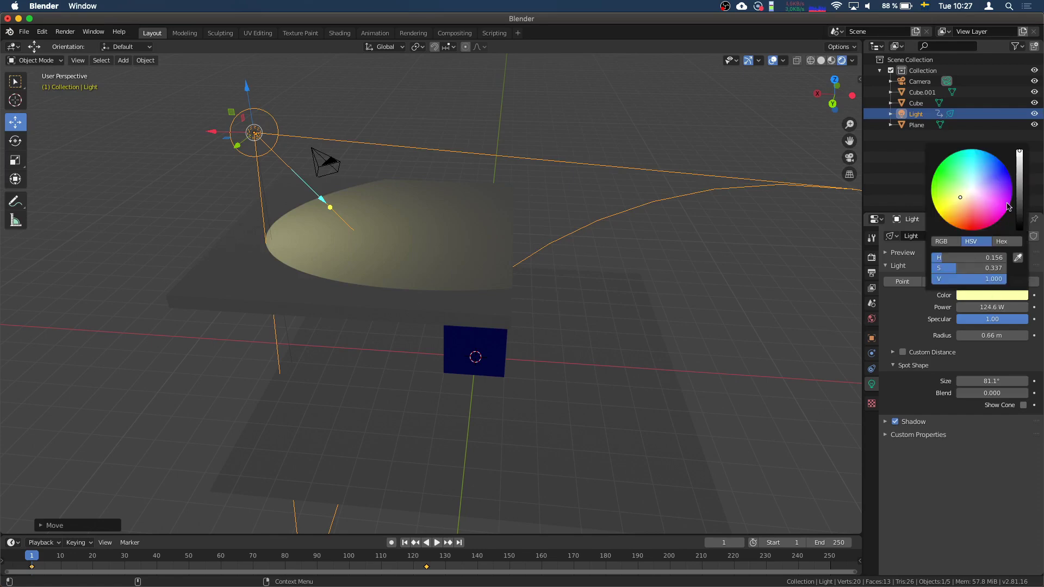
click(967, 220)
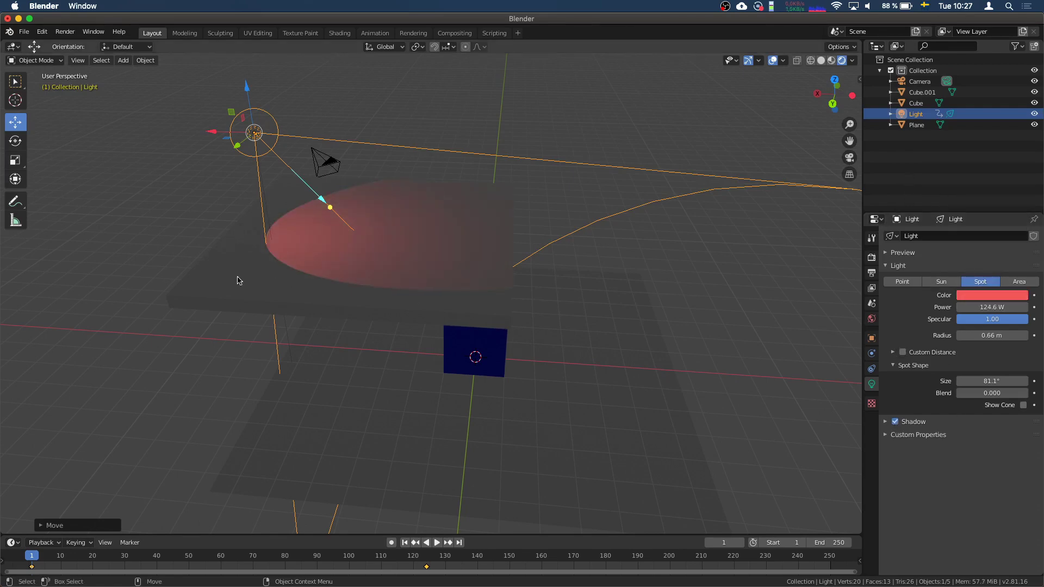
click(217, 284)
Delete the slab and move the red spotlight closer above the cube.
key(Delete)
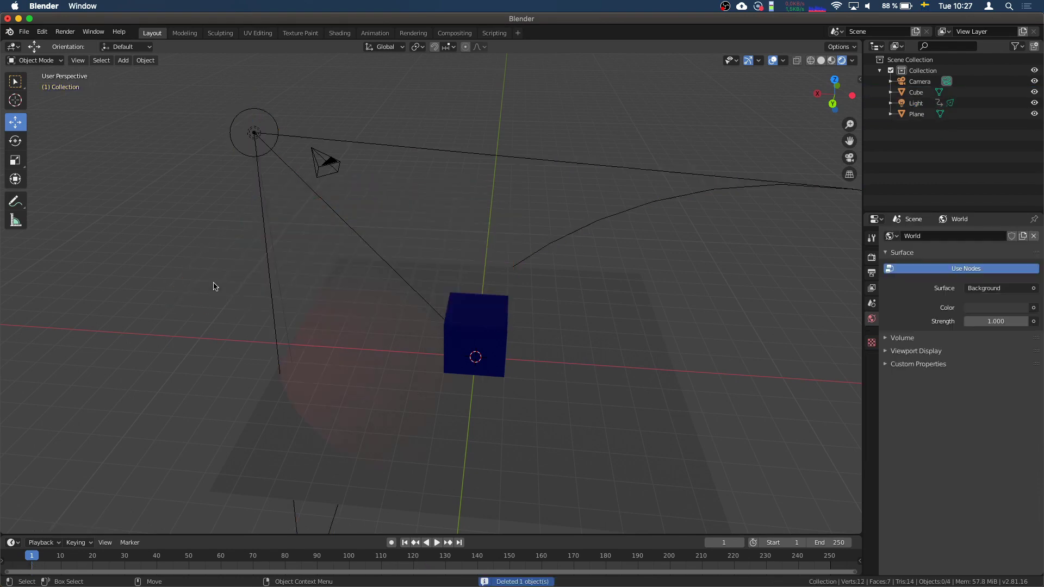
click(254, 135)
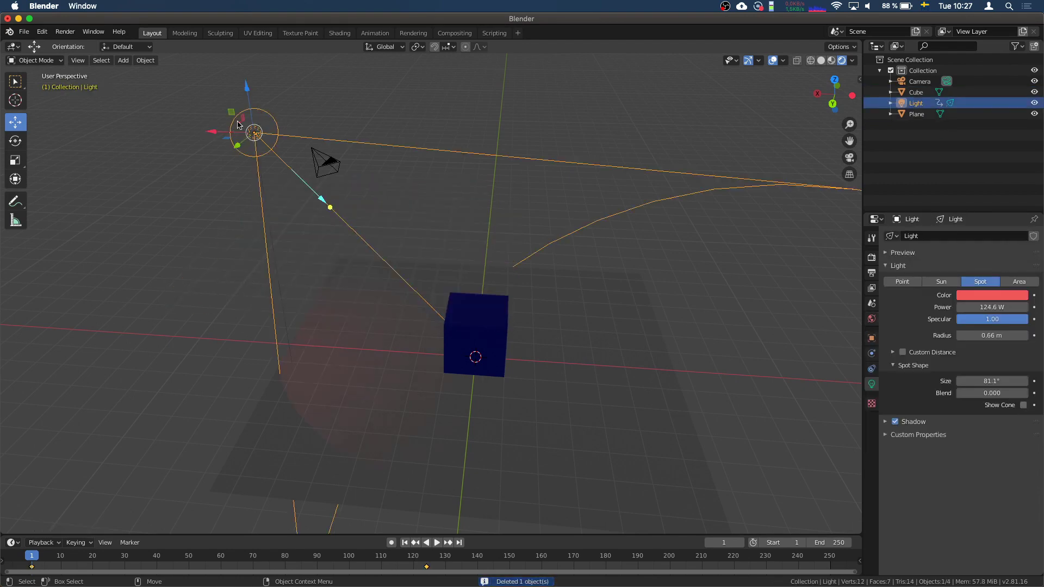
drag(233, 118, 375, 222)
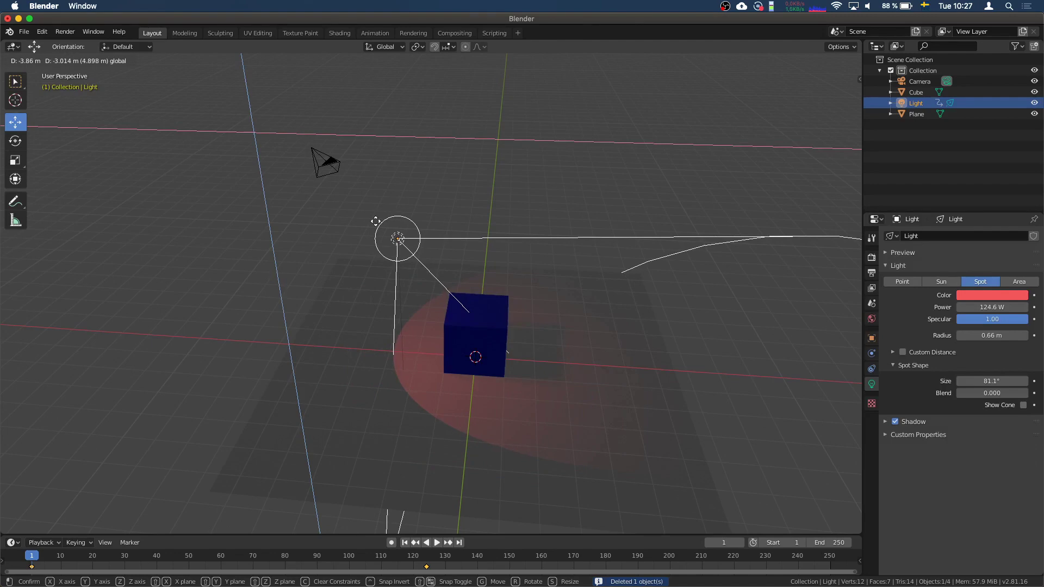
mouse_move(293, 230)
middle_down()
mouse_move(271, 237)
mouse_move(291, 233)
middle_up()
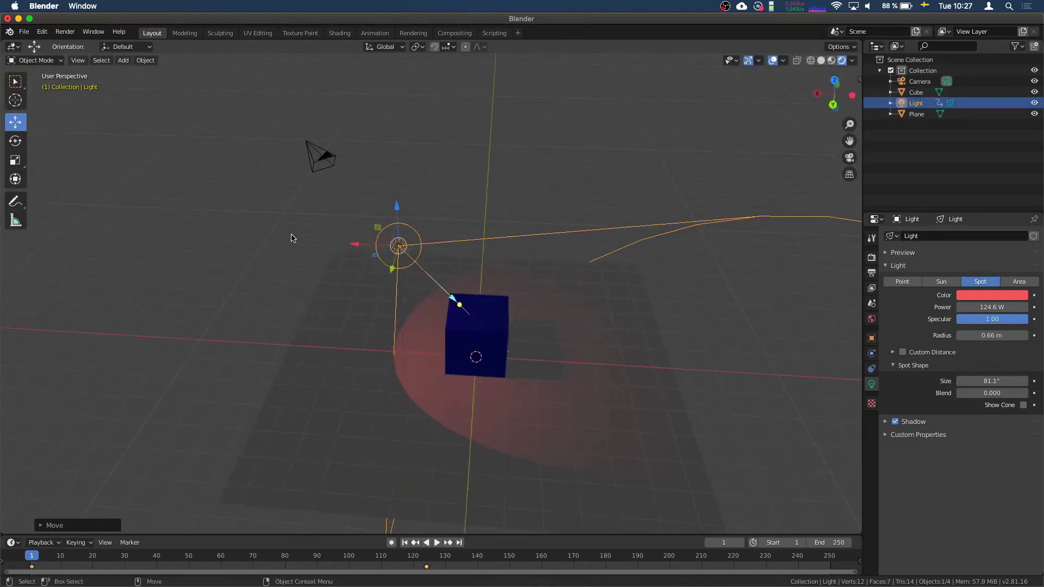
Duplicate the spotlight as Light.001, aim it at the cube, and colour it green.
key(shift+d)
click(493, 228)
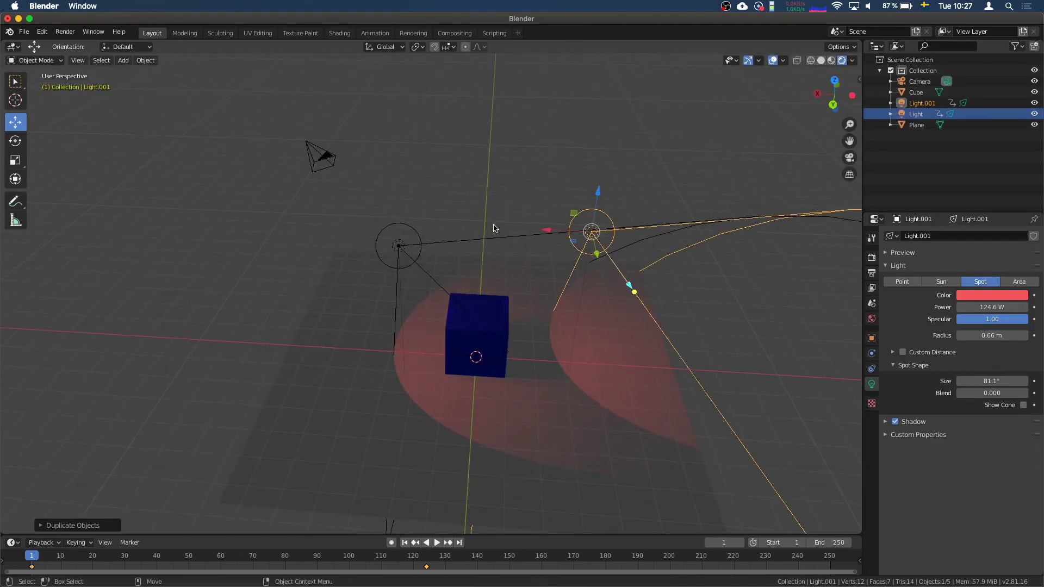
key(shift+space)
key(r)
mouse_move(576, 204)
mouse_down()
mouse_move(668, 196)
mouse_move(654, 235)
mouse_up()
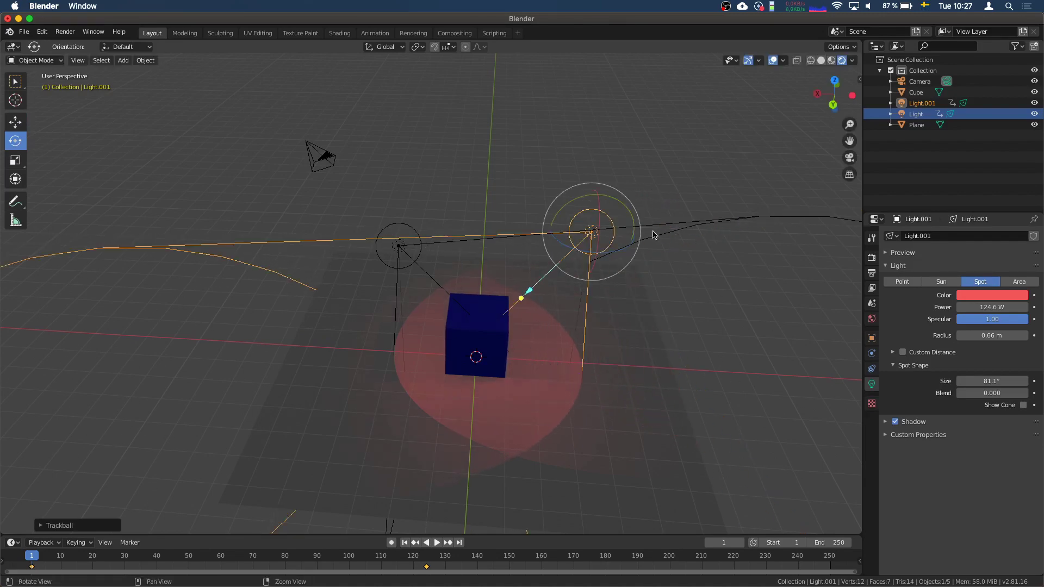
click(997, 299)
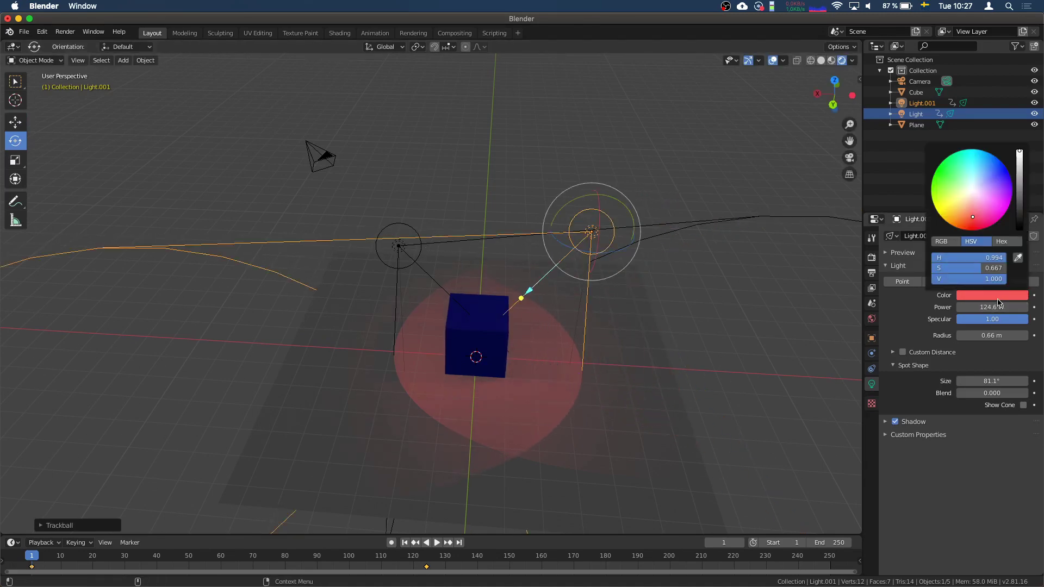
click(937, 171)
Deselect the lights and orbit to view the cube and spotlights from the front.
key(alt+a)
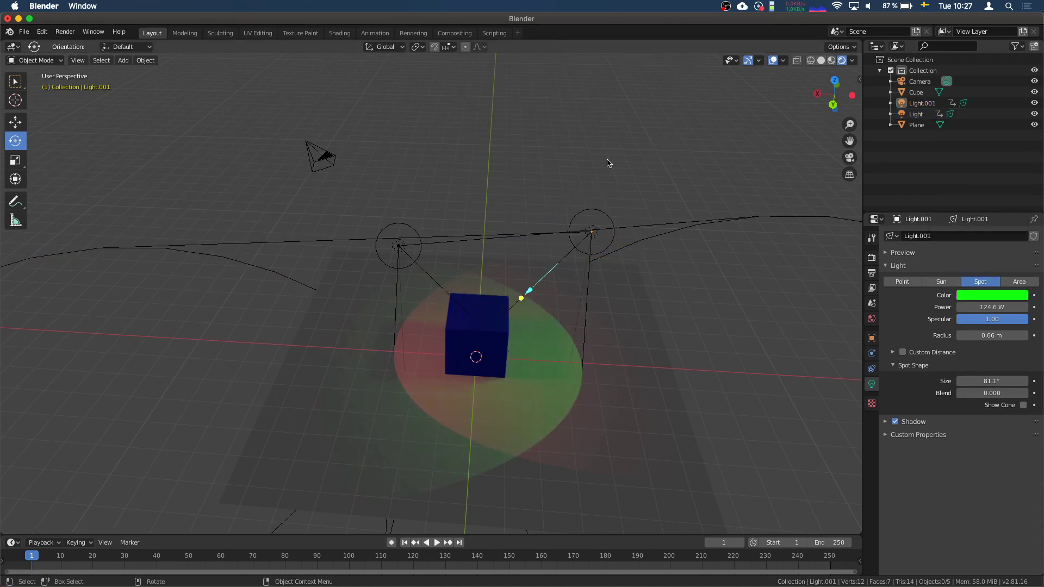
mouse_move(606, 161)
middle_down()
mouse_move(294, 159)
mouse_move(366, 137)
mouse_move(378, 156)
middle_up()
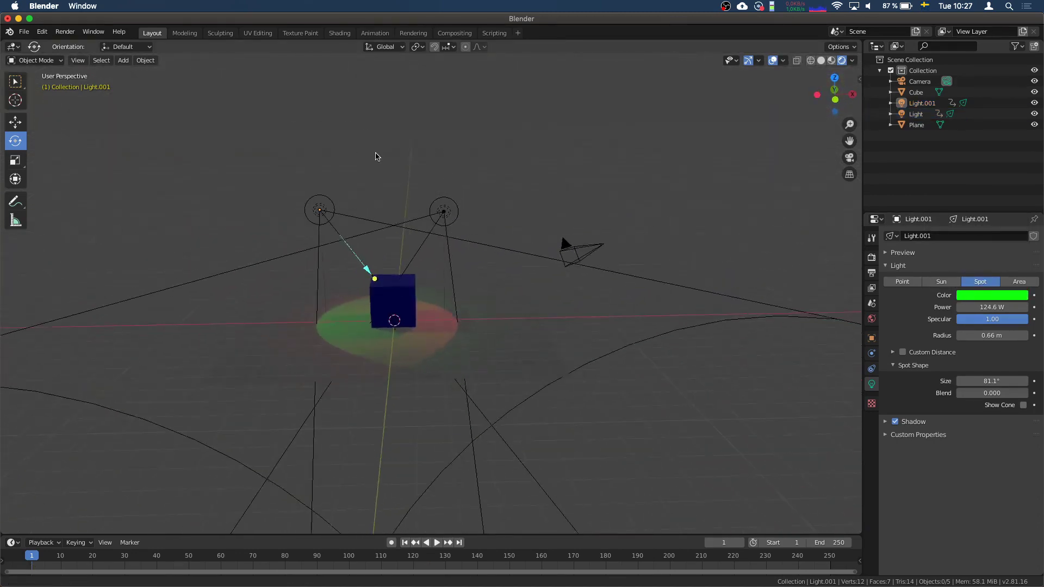
scroll(371, 115, up, 5)
scroll(371, 115, down, 2)
mouse_move(483, 154)
middle_down()
mouse_move(585, 145)
mouse_move(570, 175)
mouse_move(438, 174)
middle_up()
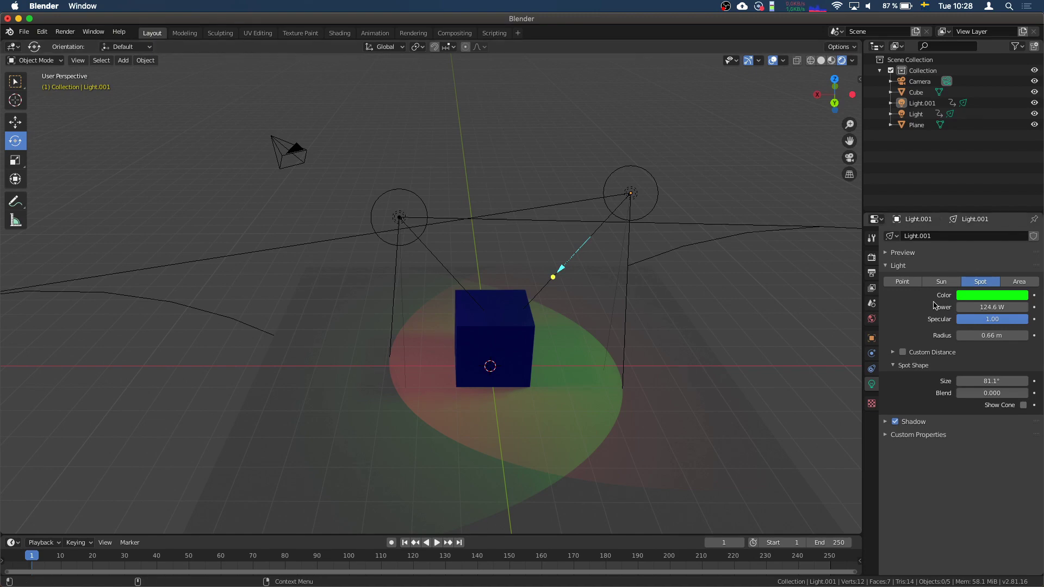
Switch the copied light Light.001 from Spot to Area type.
click(1024, 282)
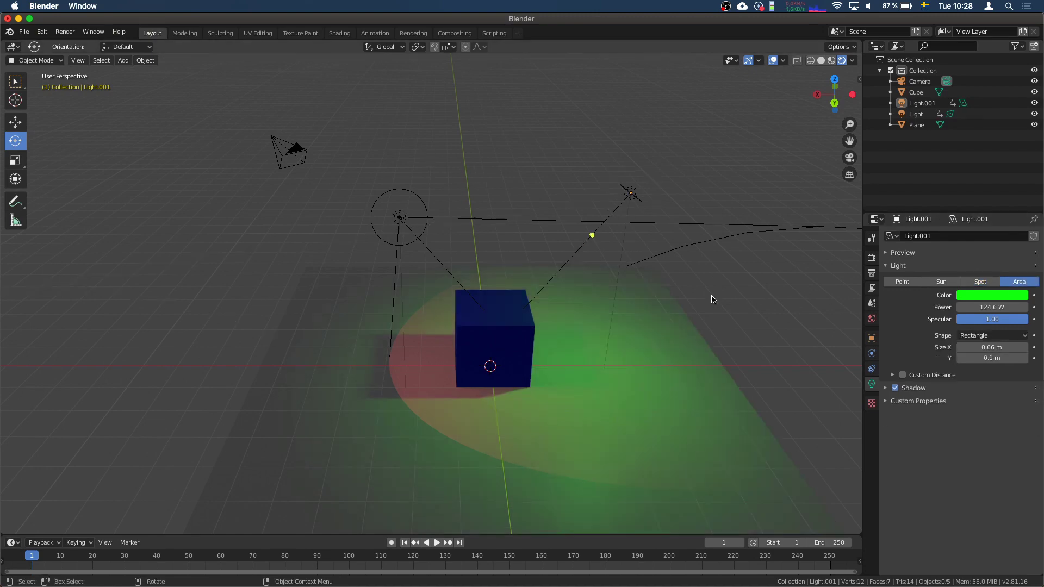
middle_drag(724, 305, 616, 304)
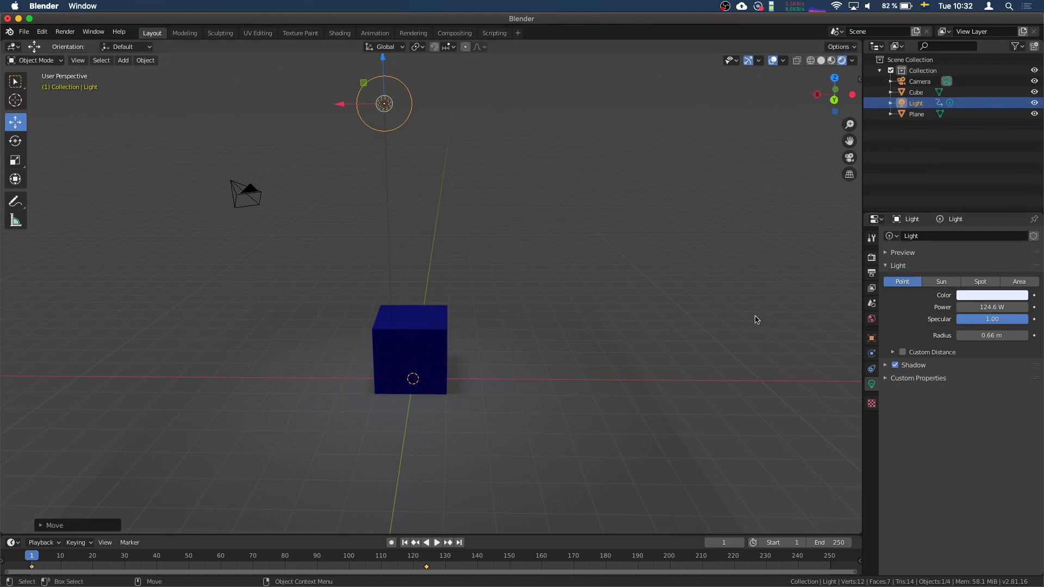
Raise amb_light1 to 166.5 W and duplicate it along X as amb_light1.001.
mouse_move(963, 307)
mouse_down()
mouse_move(994, 307)
mouse_move(975, 335)
mouse_up()
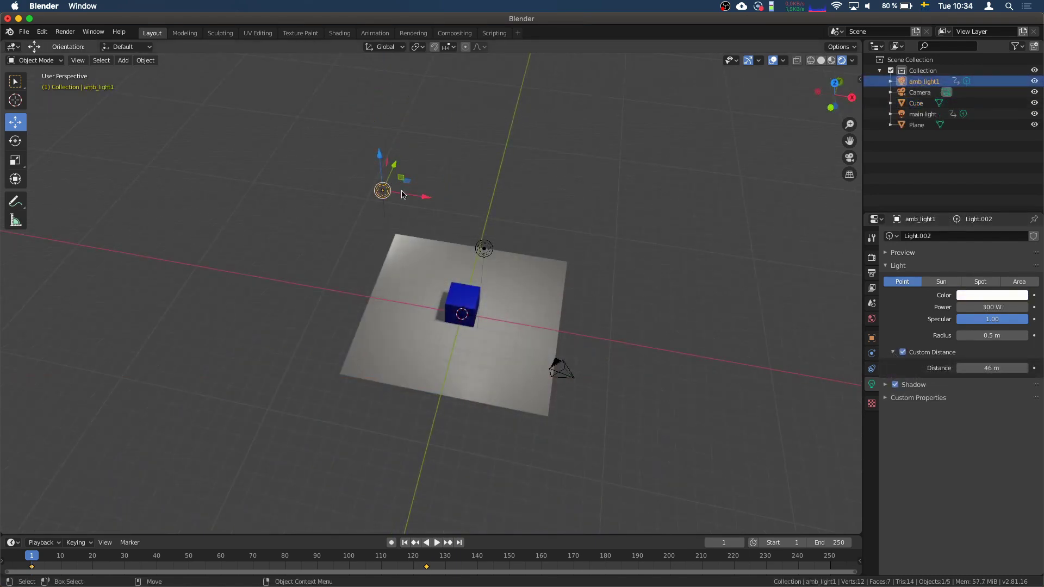
key(shift+d)
click(417, 190)
key(g)
key(x)
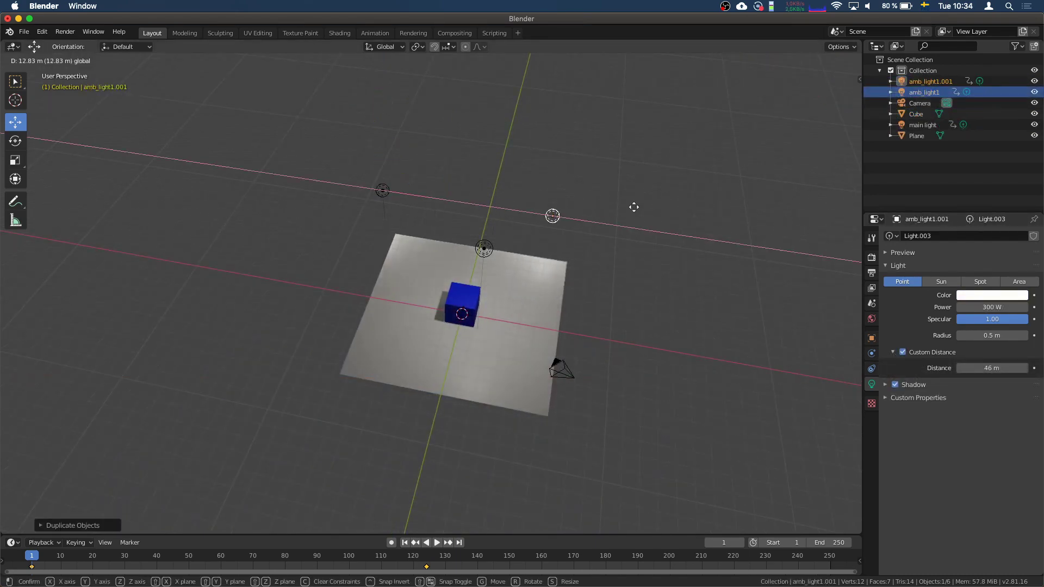
click(685, 210)
Undo a stray extra copy and move amb_light1.001 toward the plane's front side.
key(shift+d)
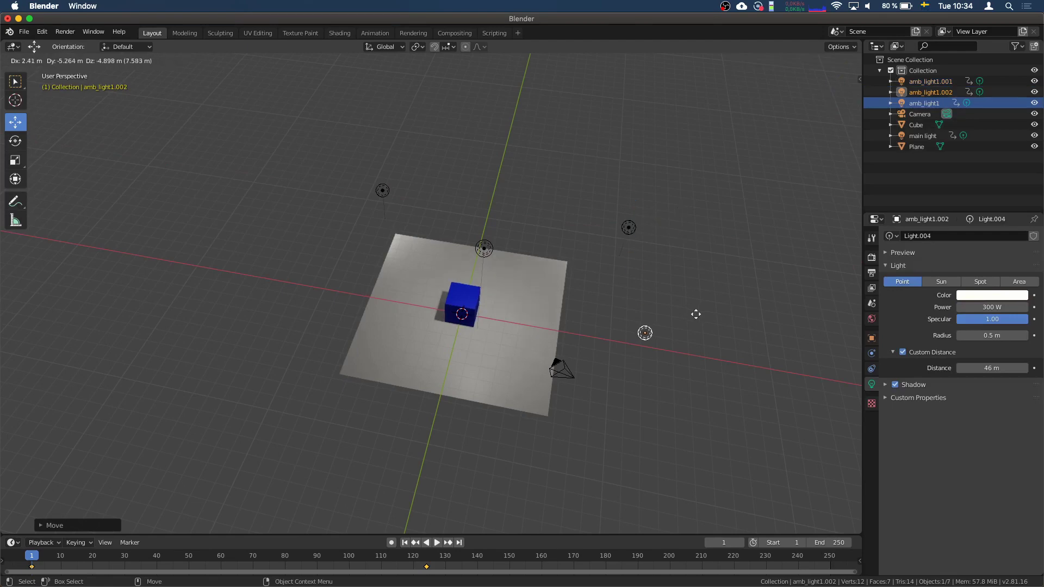
click(569, 330)
key(ctrl+z)
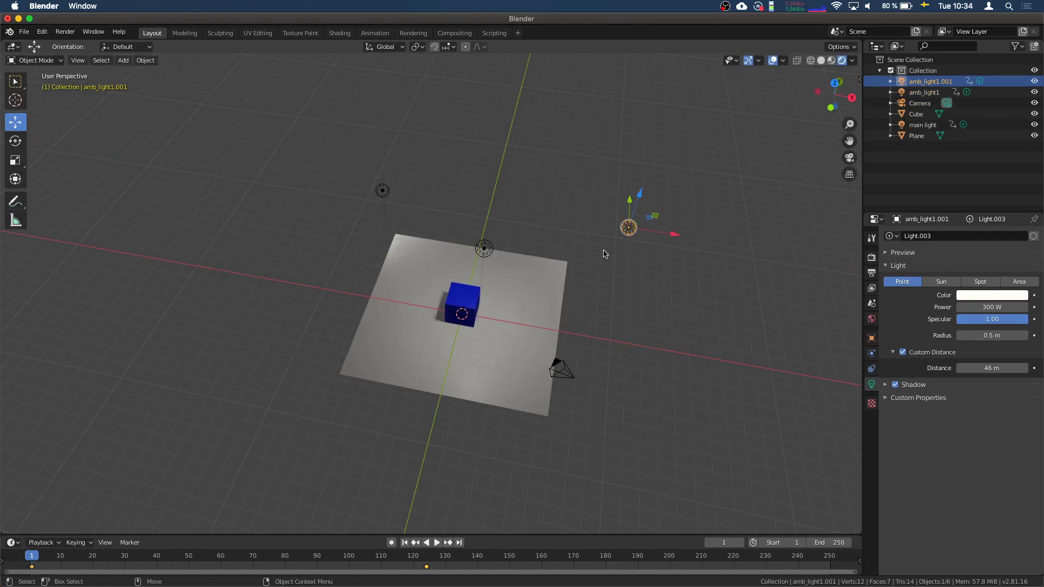
drag(628, 204, 592, 457)
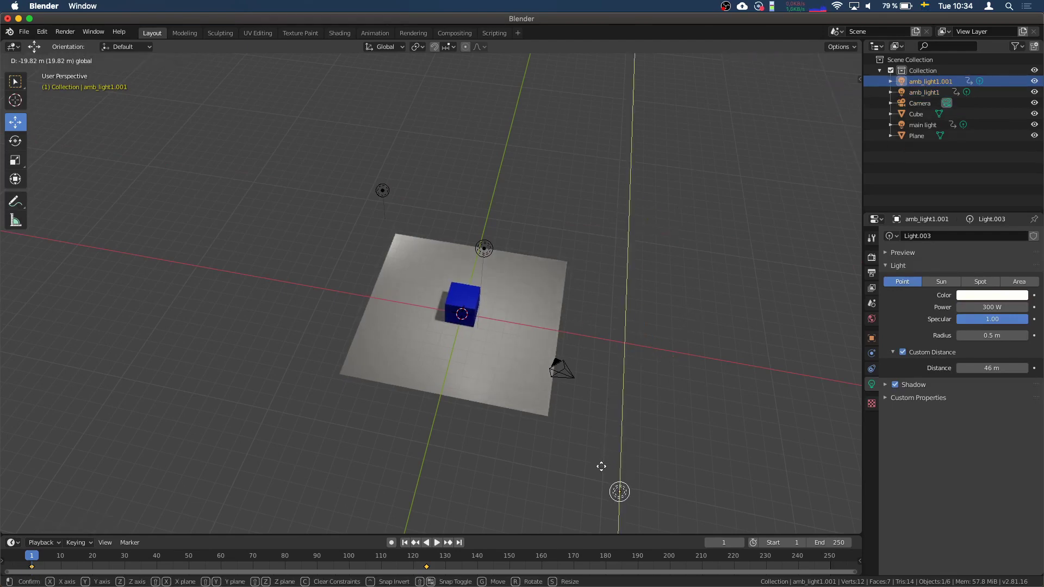
mouse_move(593, 457)
middle_down()
mouse_move(491, 349)
mouse_move(522, 337)
middle_up()
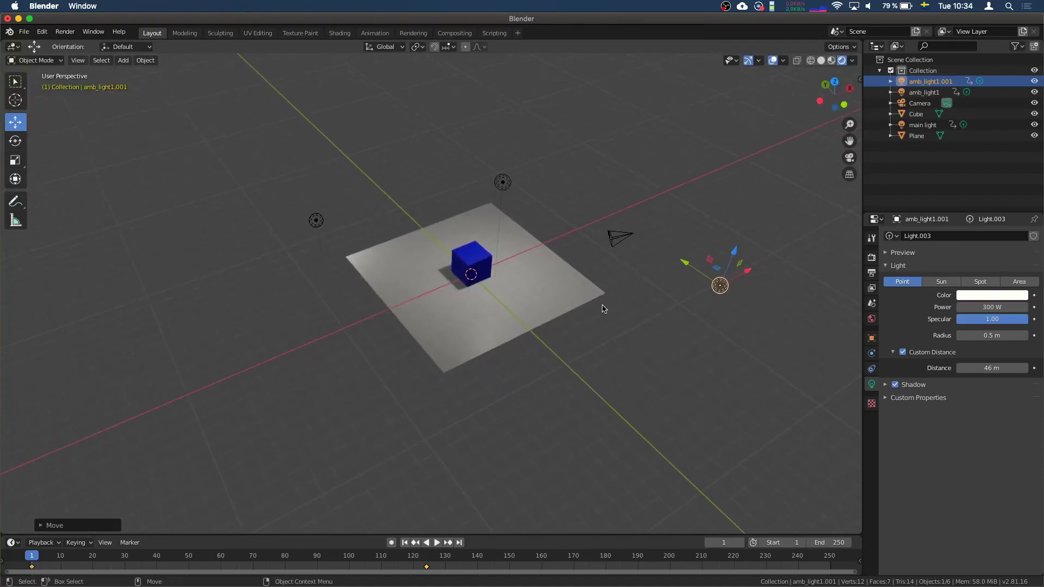
Duplicate amb_light1.001 into amb_light1.002, moved across the plane along X.
key(shift+d)
key(Escape)
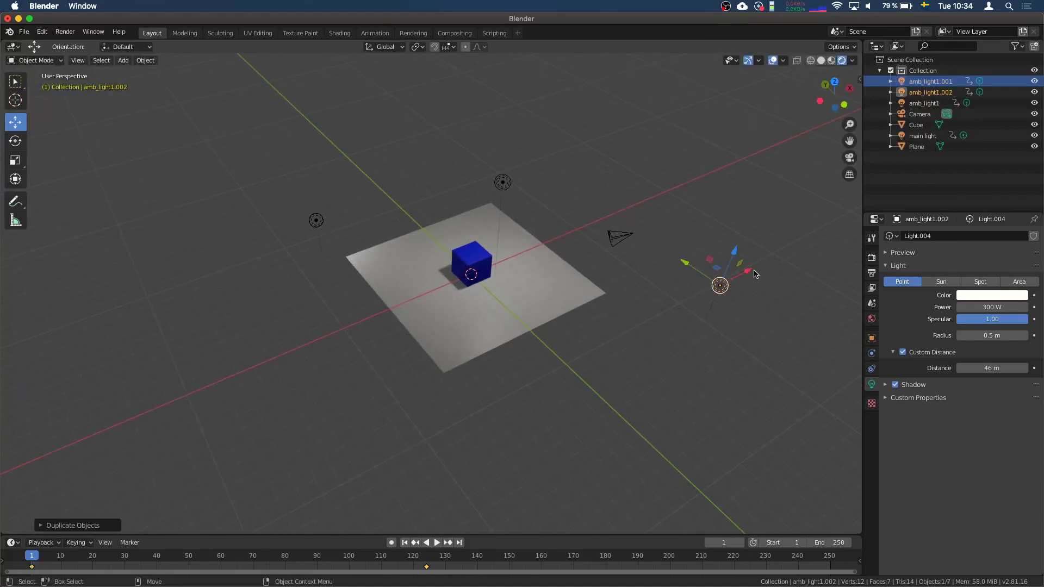
key(g)
key(x)
click(439, 419)
mouse_move(439, 419)
middle_down()
mouse_move(506, 294)
mouse_move(580, 285)
mouse_move(405, 217)
middle_up()
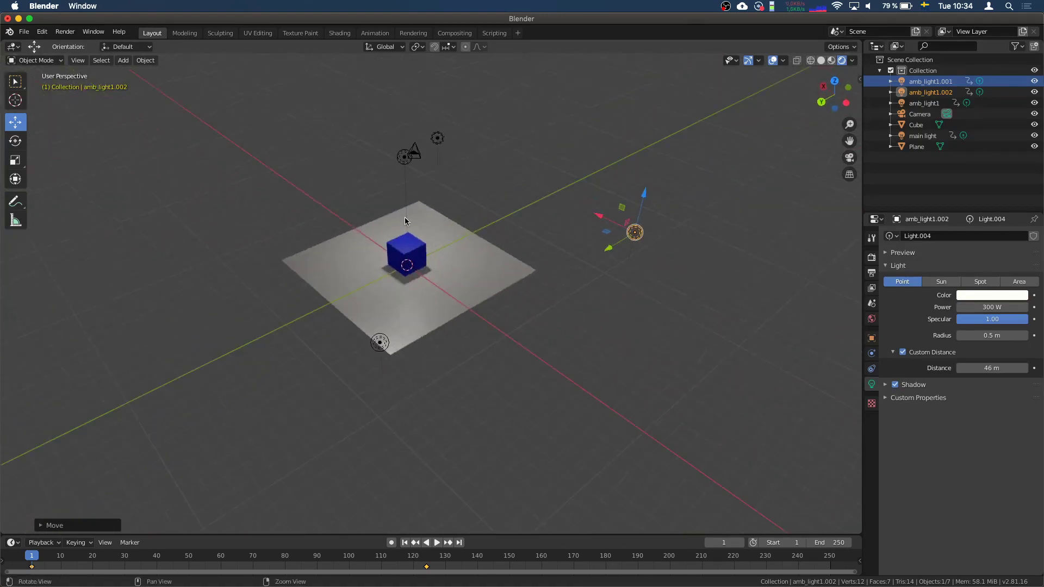
Duplicate the light beside the plane into amb_light1.003 and move it along Y.
click(437, 137)
key(shift+d)
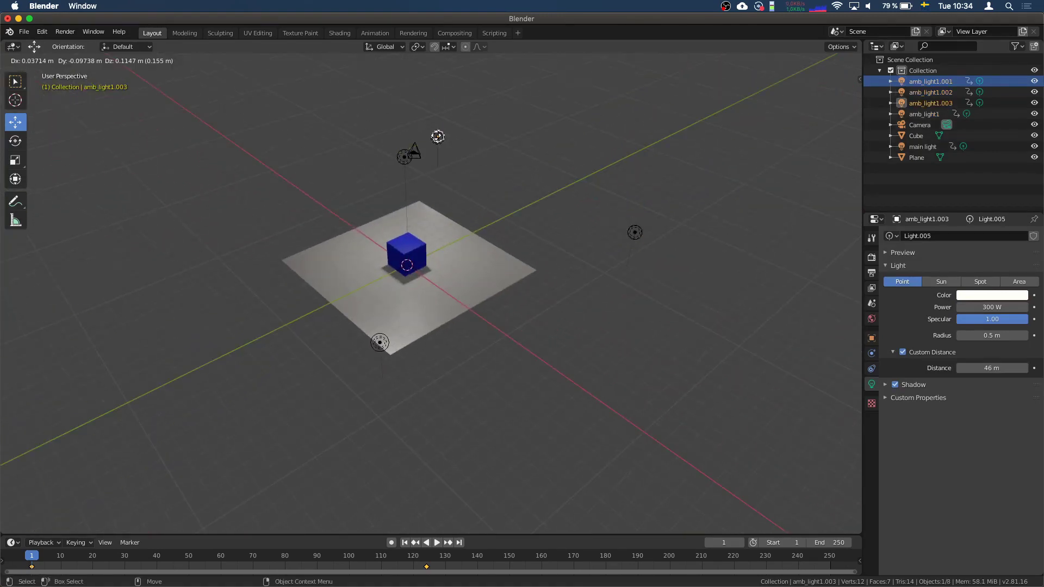
key(Escape)
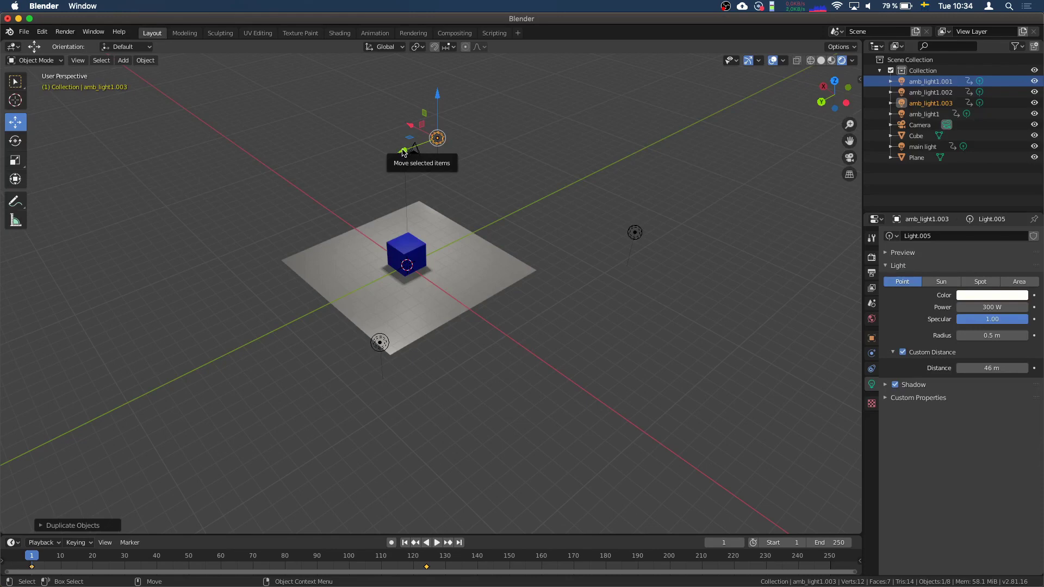
drag(402, 151, 182, 284)
mouse_move(182, 285)
middle_down()
mouse_move(314, 271)
mouse_move(259, 223)
mouse_move(354, 223)
mouse_move(263, 223)
mouse_move(294, 215)
mouse_move(303, 263)
middle_up()
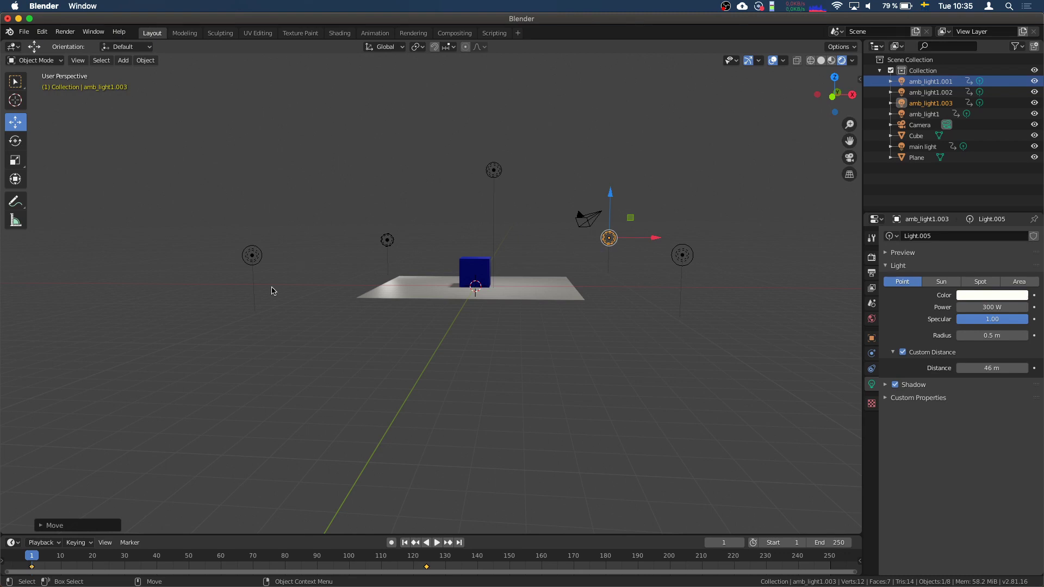
Disable Shadow on amb_light1.003, then check amb_light1.002, .001 and amb_light1.
click(895, 385)
click(933, 93)
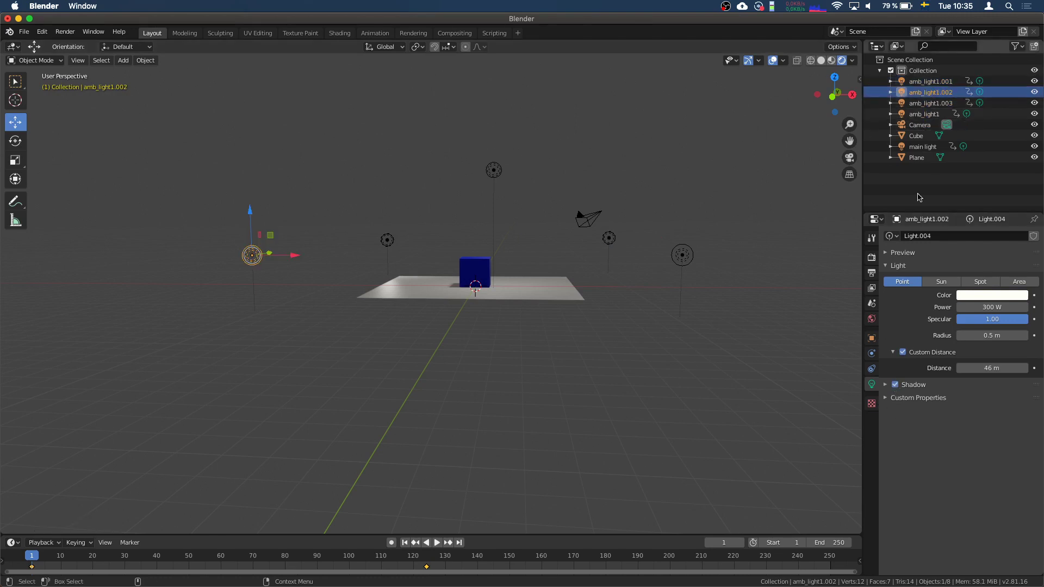
click(924, 103)
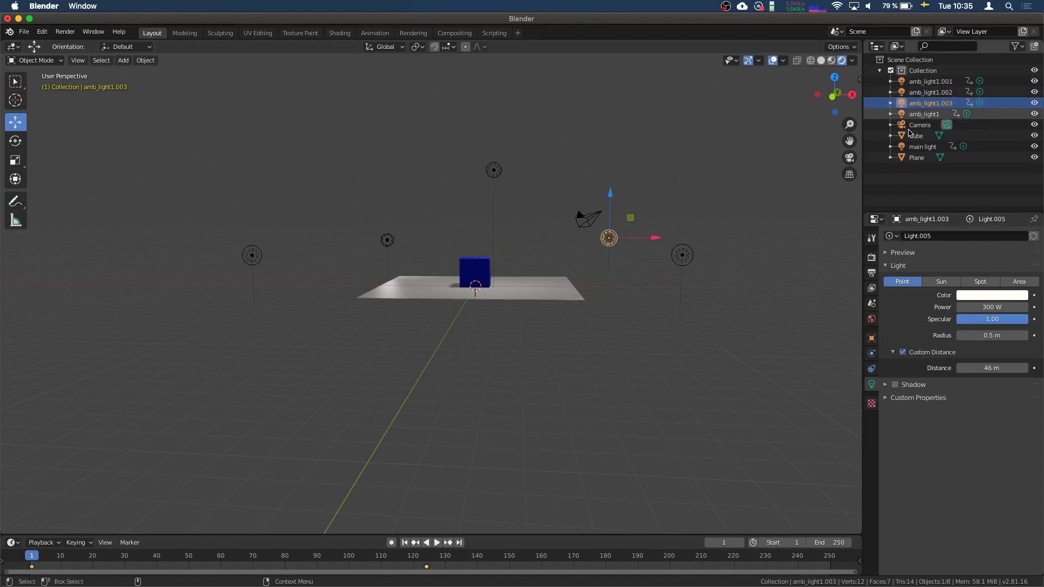
click(927, 93)
click(926, 82)
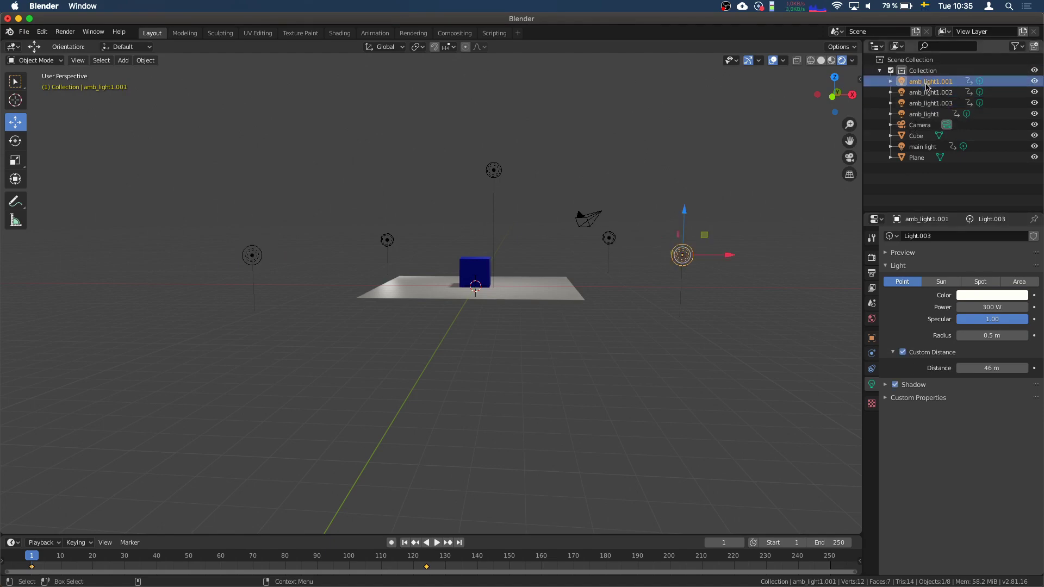
click(927, 115)
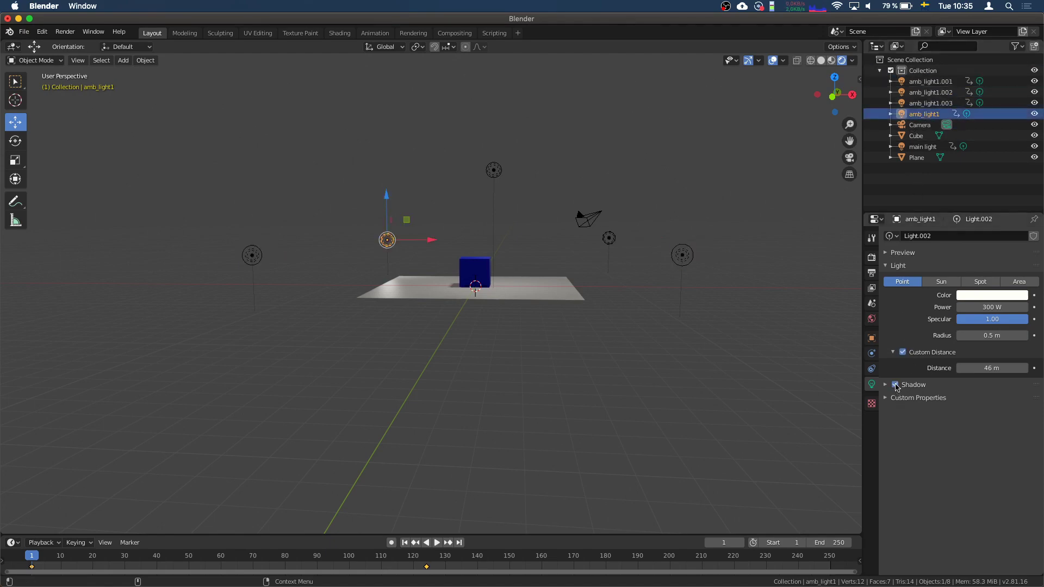
Orbit and zoom around the cube and plane to inspect the lighting.
mouse_move(443, 238)
middle_down()
mouse_move(293, 232)
mouse_move(459, 326)
middle_up()
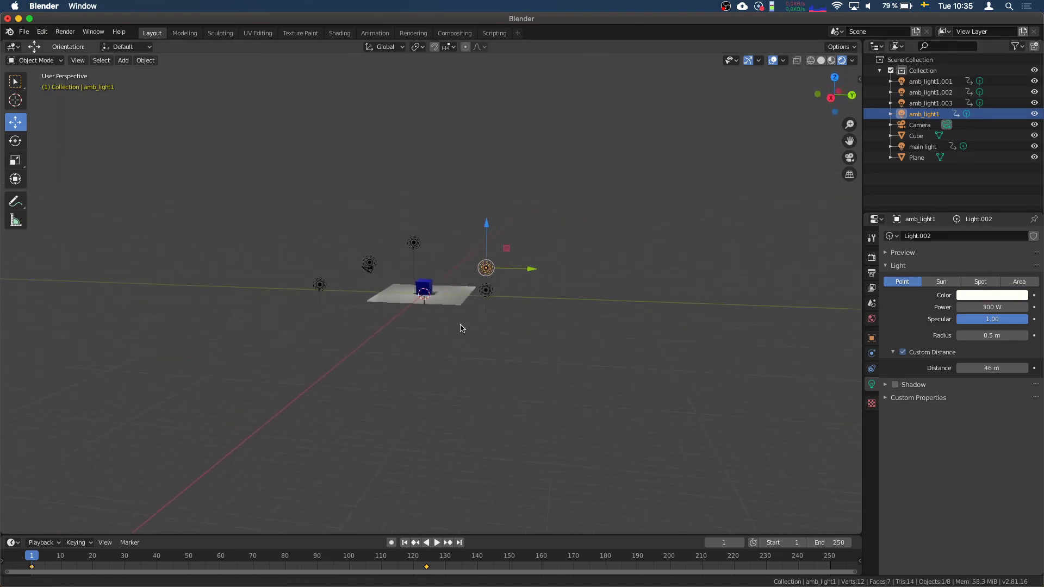
scroll(452, 155, up, 10)
scroll(452, 156, down, 10)
mouse_move(454, 174)
middle_down()
mouse_move(268, 170)
mouse_move(312, 214)
mouse_move(371, 230)
mouse_move(409, 269)
mouse_move(331, 196)
mouse_move(345, 196)
middle_up()
scroll(368, 181, down, 3)
scroll(312, 214, up, 3)
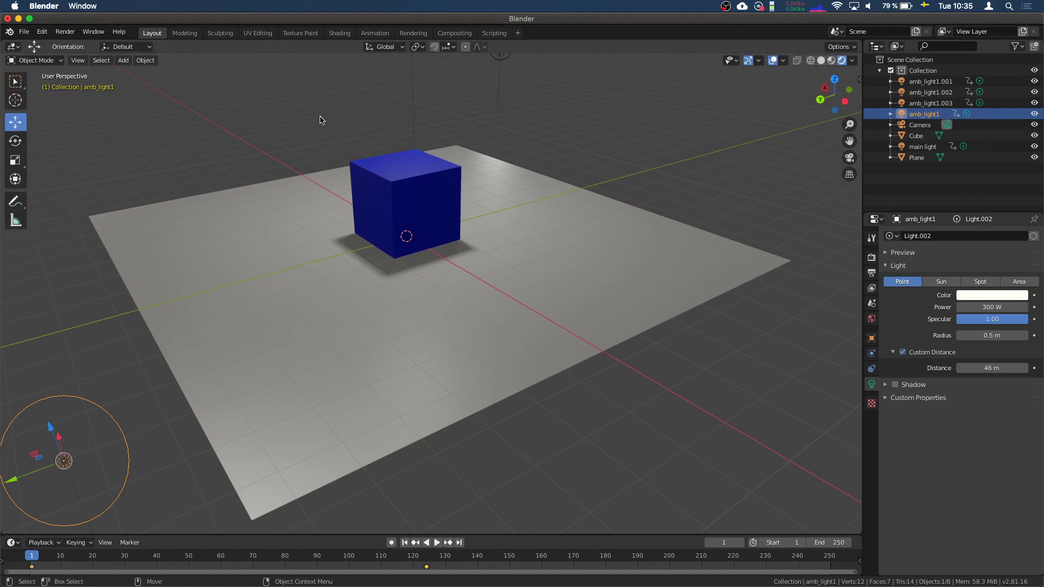
Bring up the Add object list and orbit around the cube and wall.
mouse_move(320, 120)
middle_down()
mouse_move(286, 117)
mouse_move(314, 172)
mouse_move(233, 109)
middle_up()
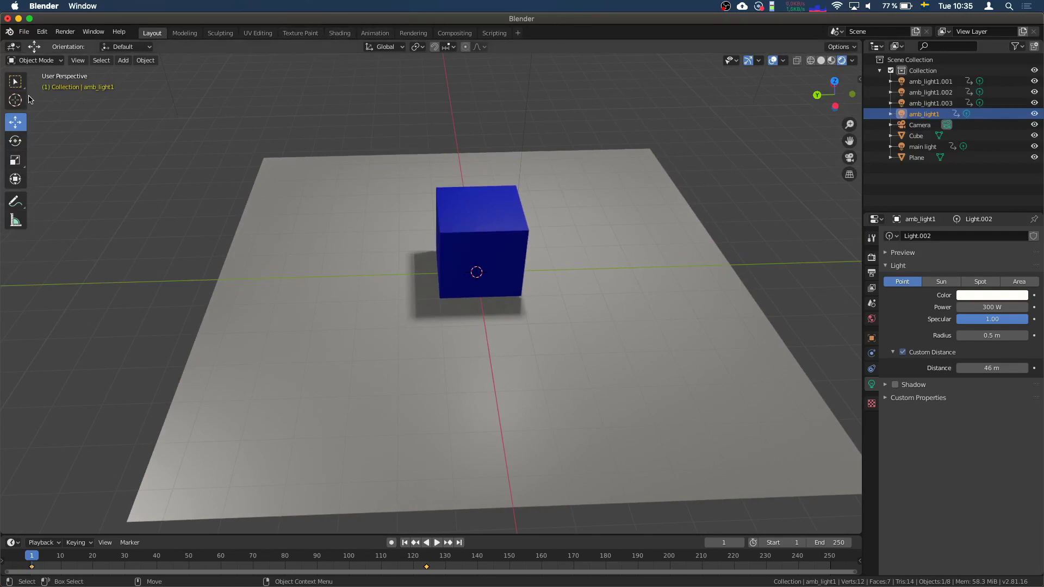
click(123, 59)
mouse_move(155, 73)
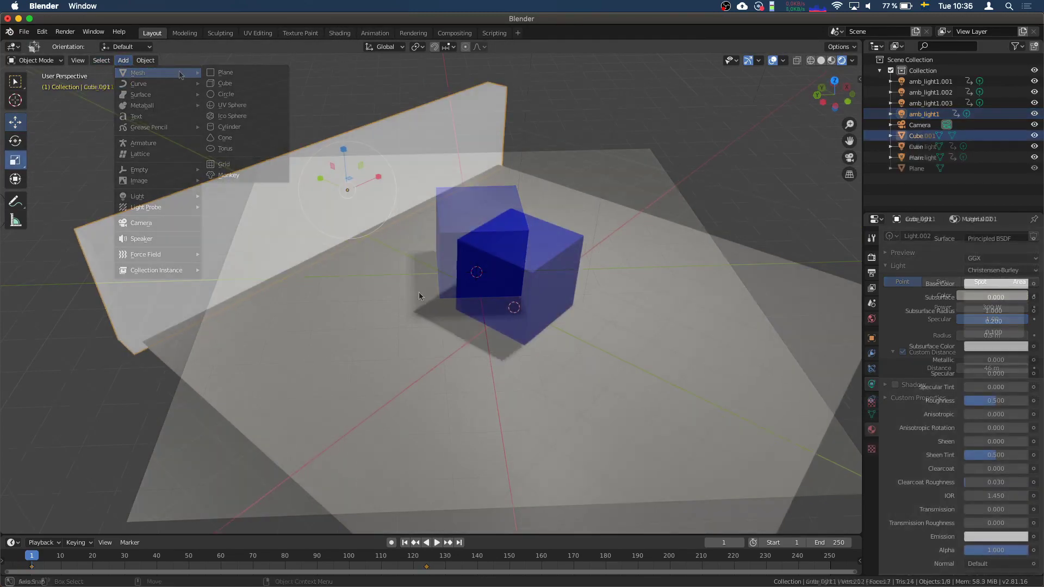
mouse_move(419, 292)
middle_down()
mouse_move(531, 271)
mouse_move(438, 277)
mouse_move(511, 282)
mouse_move(341, 252)
mouse_move(186, 286)
mouse_move(194, 259)
middle_up()
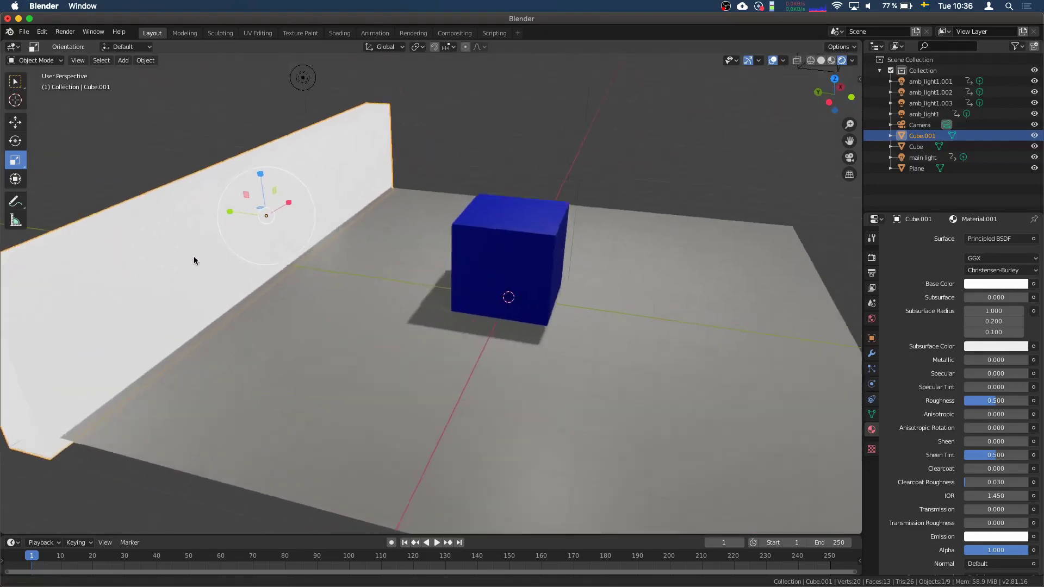
scroll(194, 259, down, 3)
scroll(250, 278, up, 3)
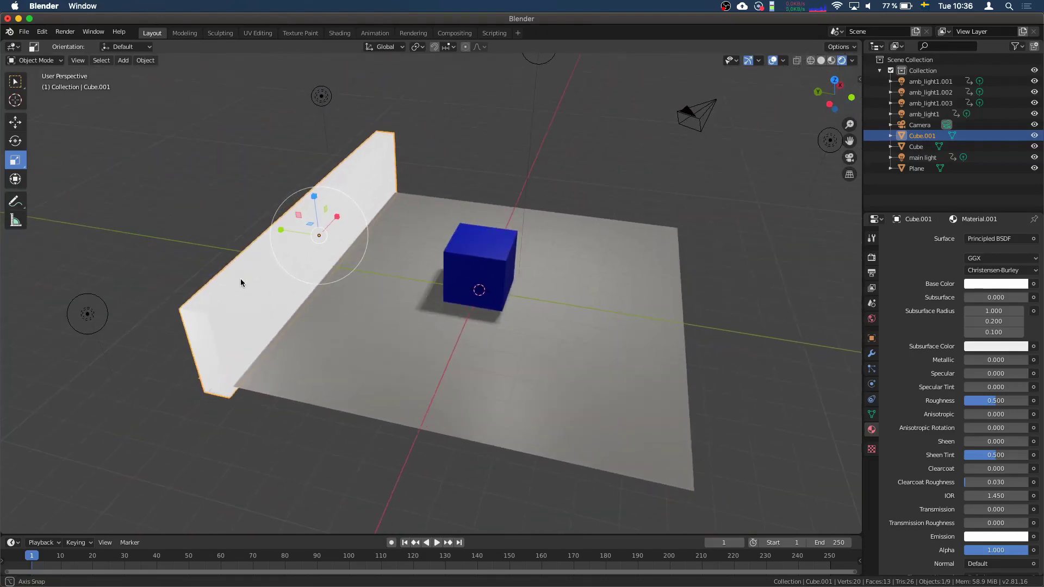
Give amb_light1.003 a faint green colour tint.
click(317, 99)
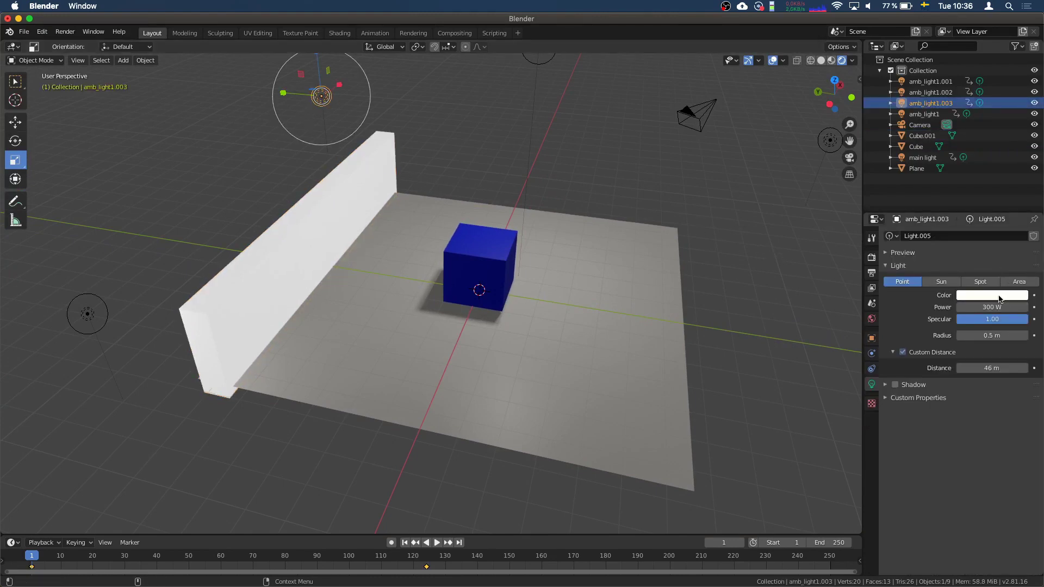
click(999, 297)
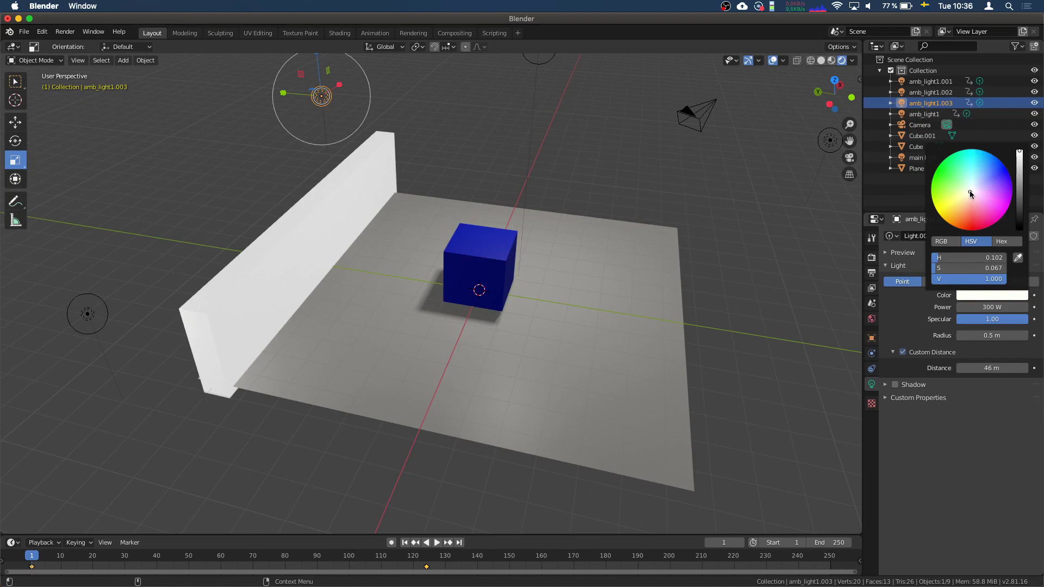
drag(969, 190, 971, 189)
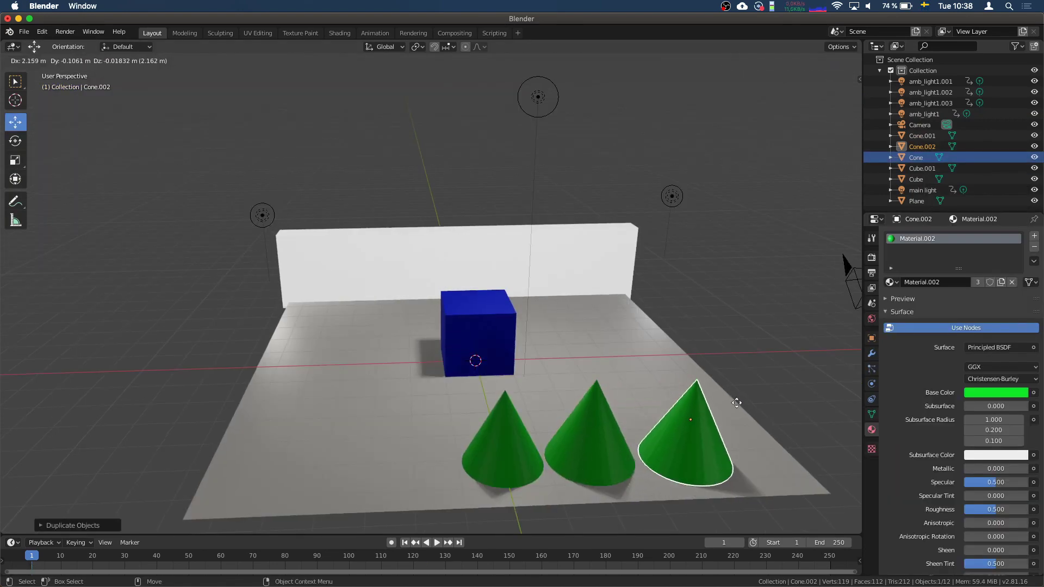
Add Cone.003 and Cone.004 further left, completing a row of five green cones.
click(732, 396)
key(shift+d)
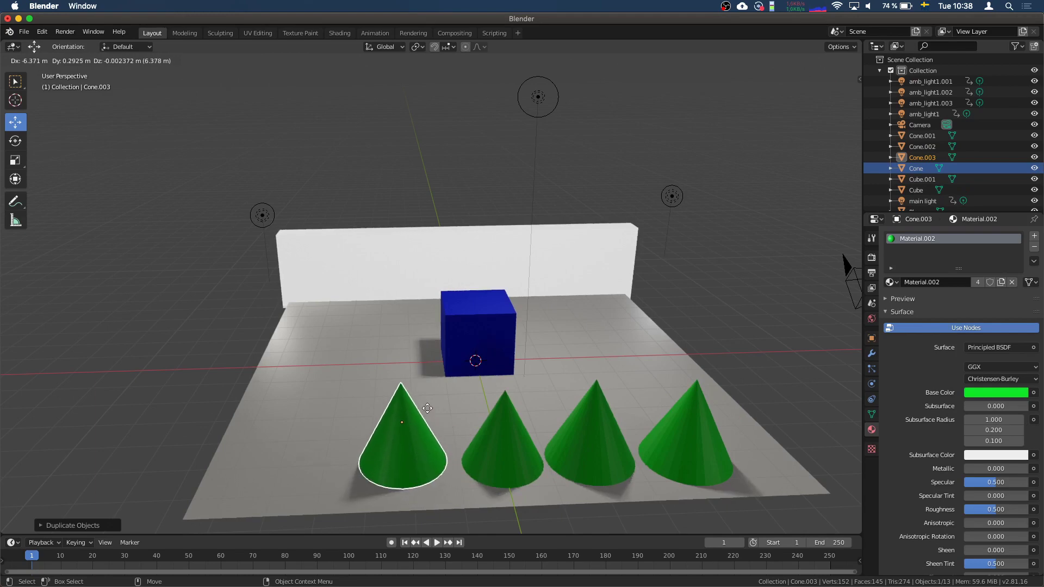
click(427, 408)
key(shift+d)
click(304, 418)
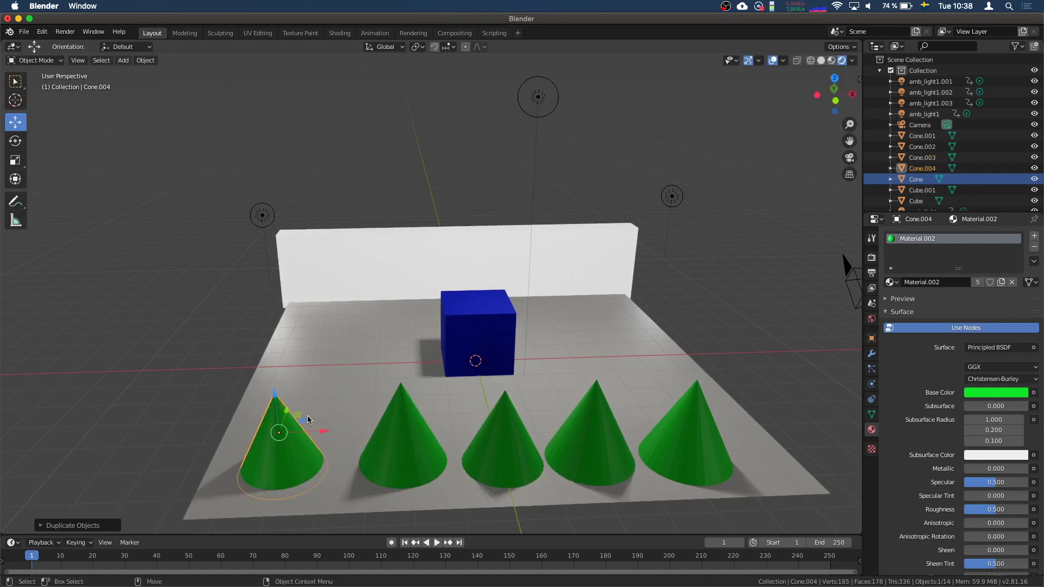
Orbit to a side view and select amb_light1.001.
middle_drag(407, 301, 518, 303)
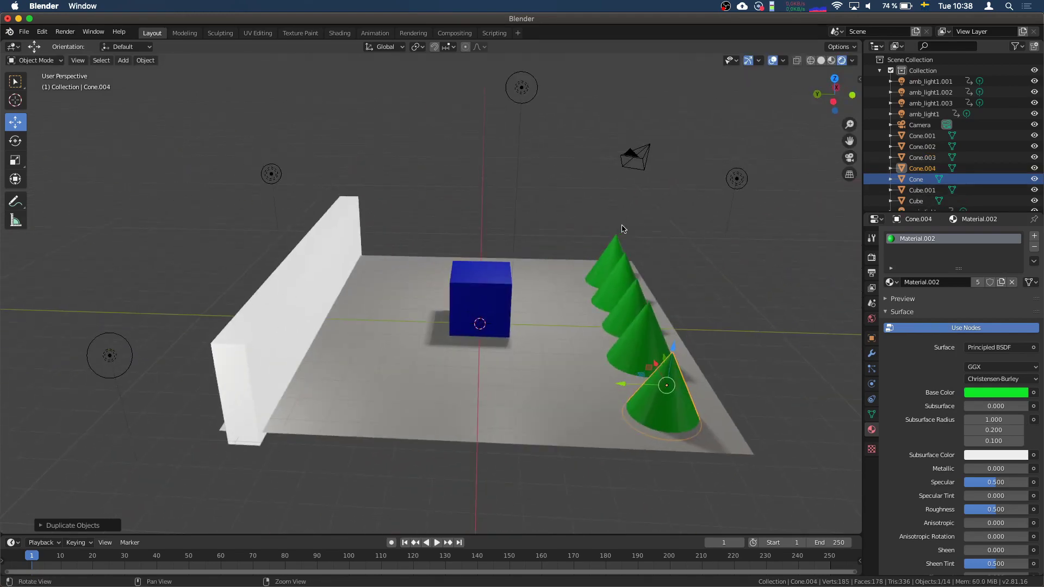
middle_drag(623, 226, 653, 125)
drag(652, 125, 593, 171)
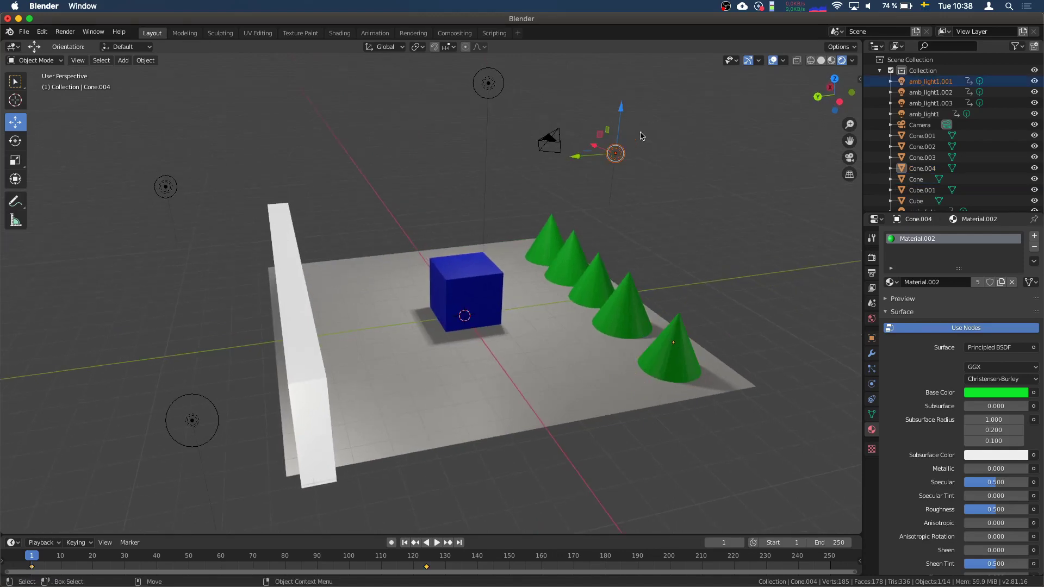
click(617, 159)
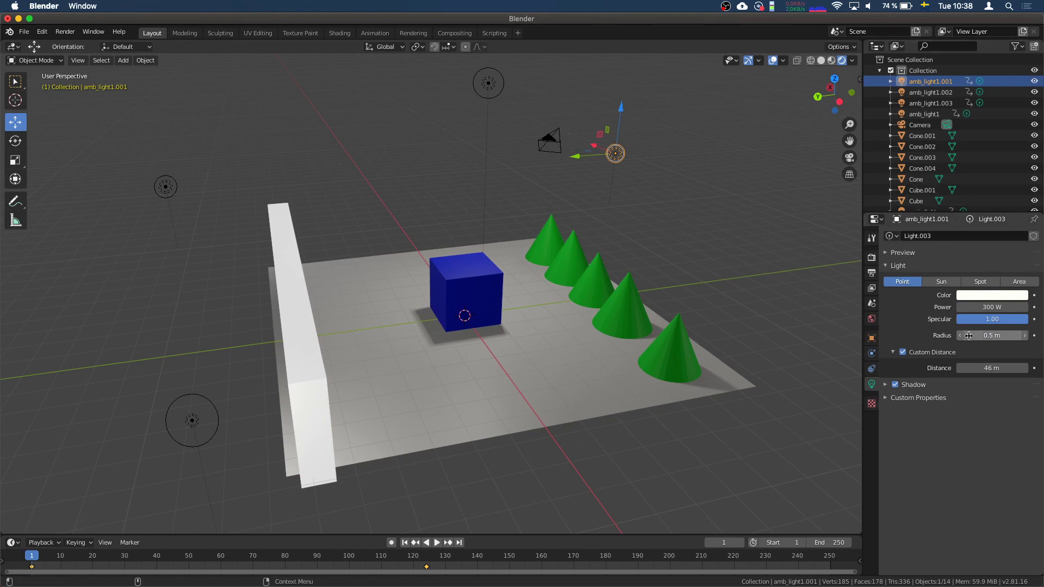
Change amb_light1.001's colour to bright green.
click(996, 295)
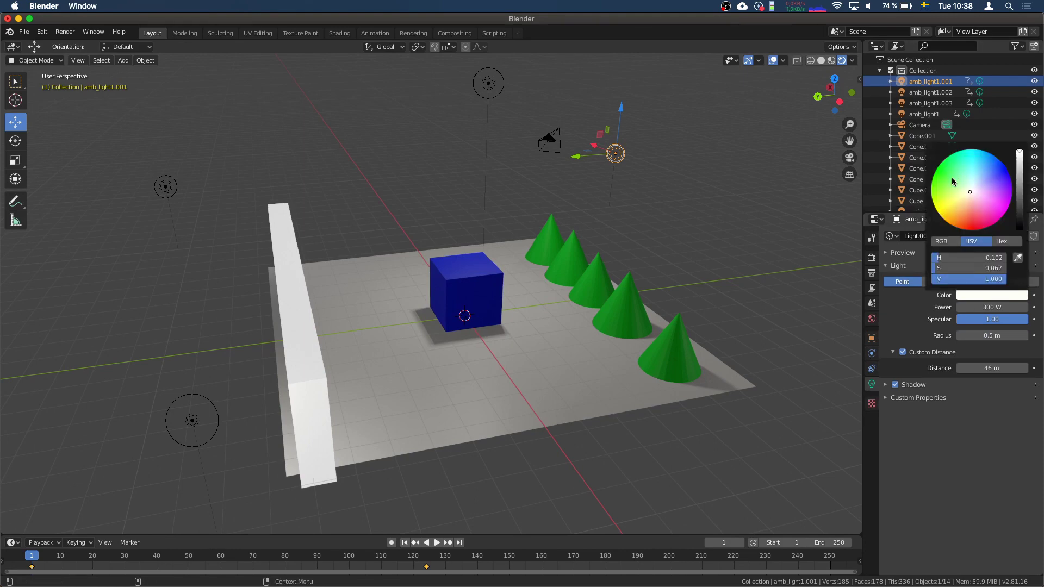
drag(951, 177, 938, 166)
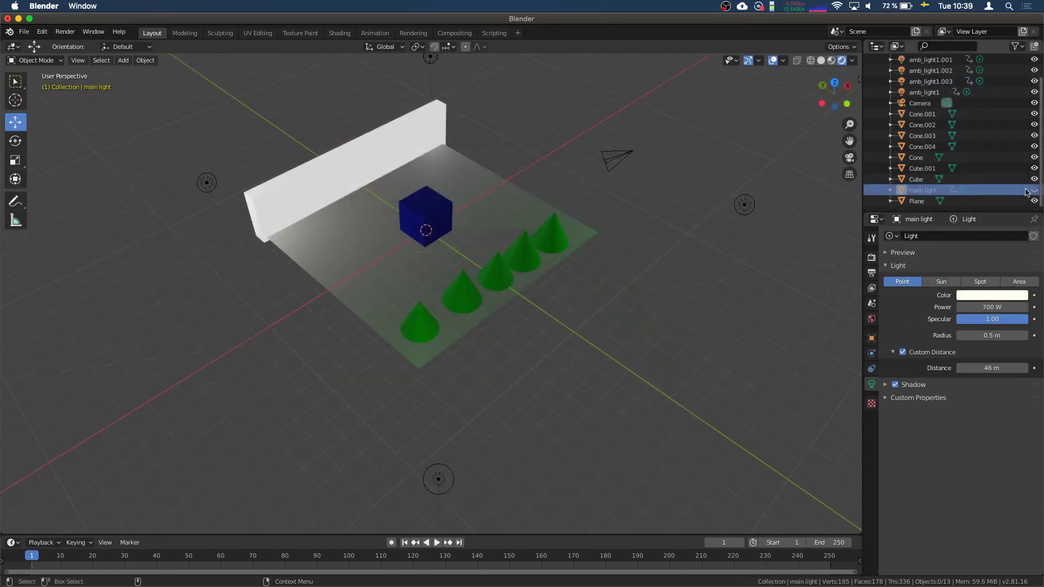
middle_drag(625, 217, 365, 316)
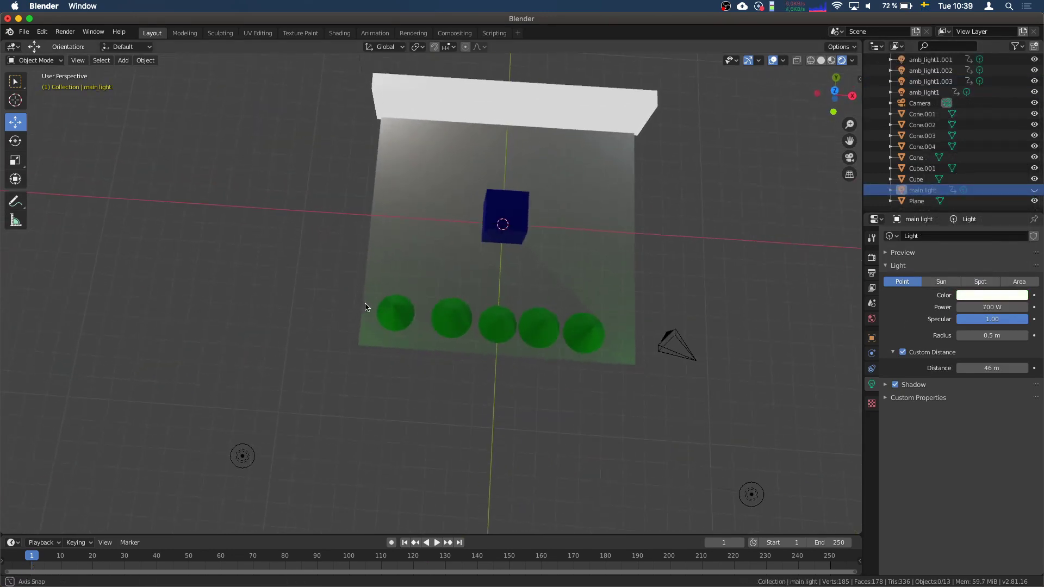
Turn off amb_light1.001's shadows, then select amb_light1.002.
click(747, 497)
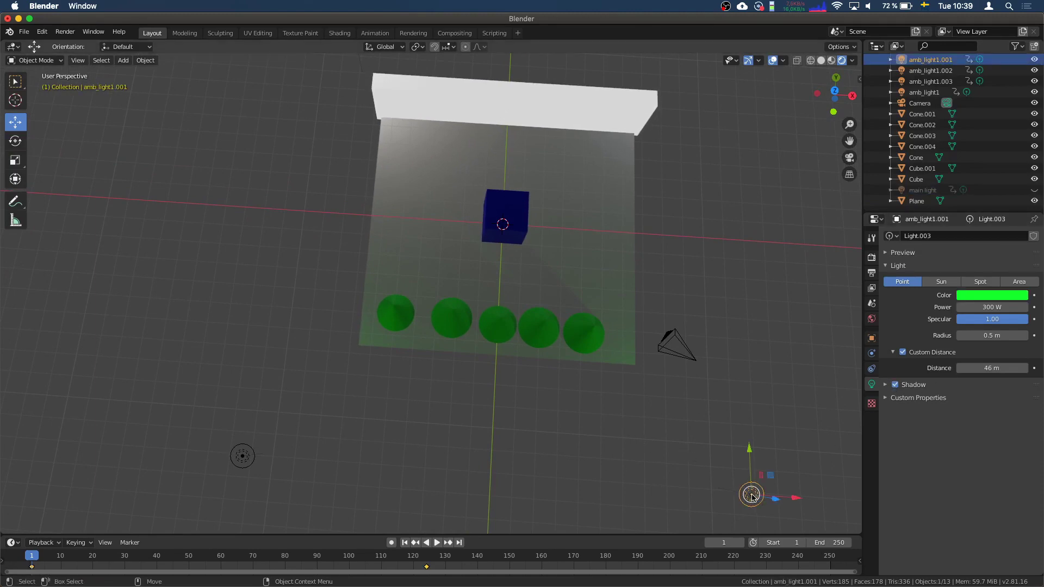
click(895, 384)
click(243, 456)
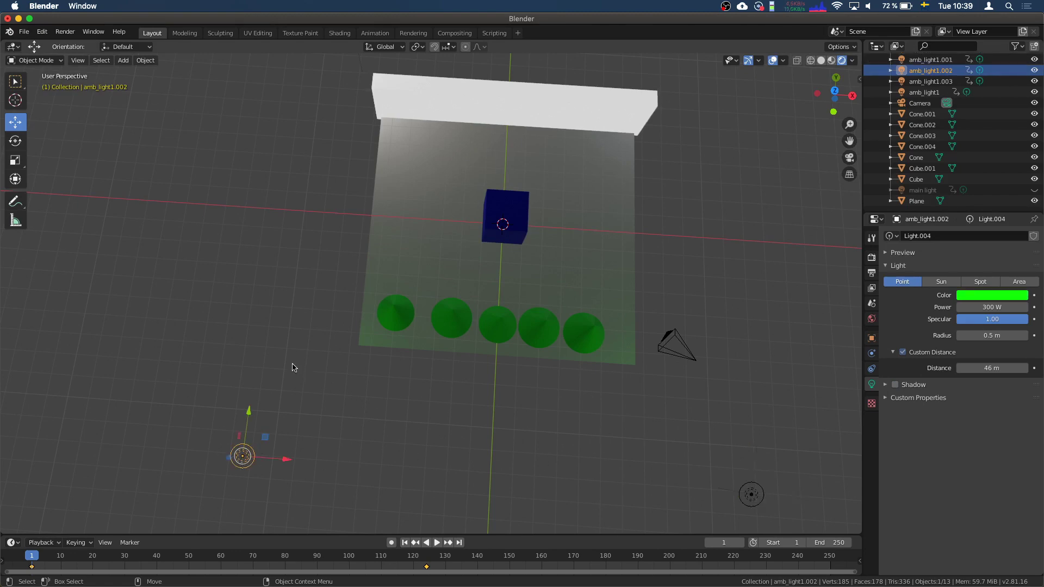
scroll(290, 362, down, 3)
scroll(277, 332, left, 2)
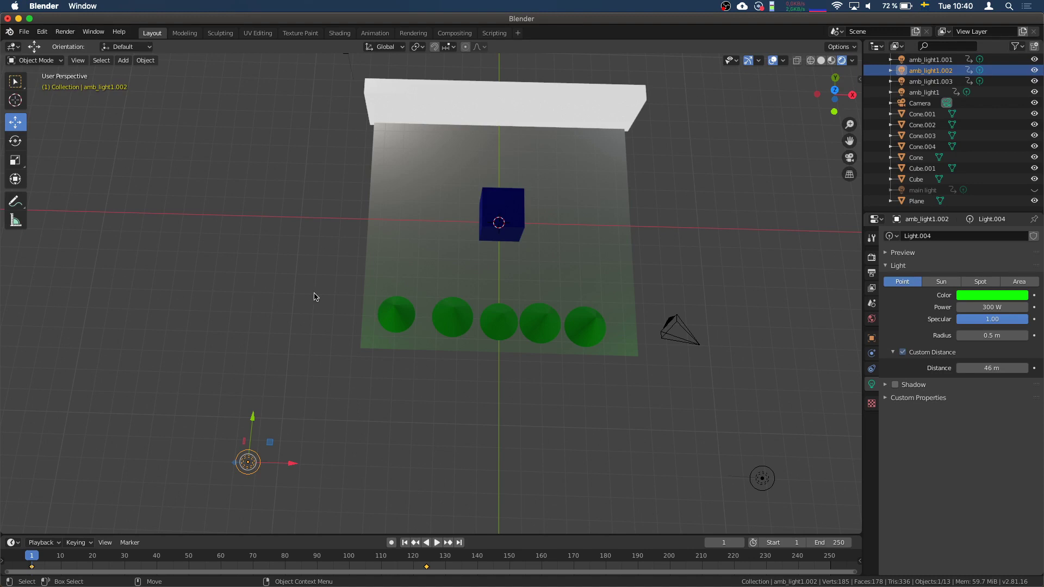
Duplicate amb_light1 and slide the copy sideways above the wall's centre.
shift+scroll(320, 236, up, 5)
click(308, 248)
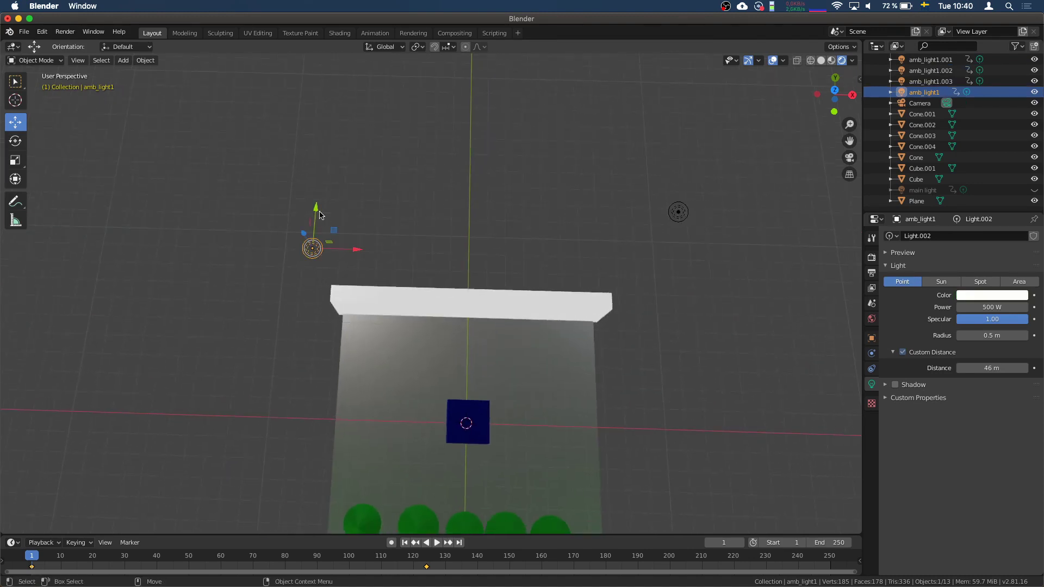
key(shift+d)
click(302, 278)
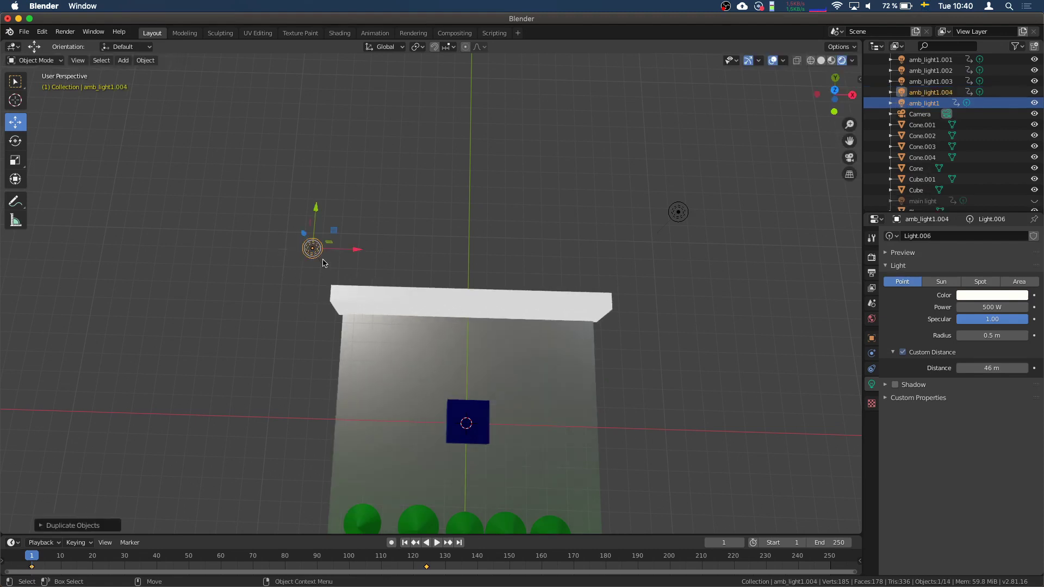
drag(360, 251, 474, 257)
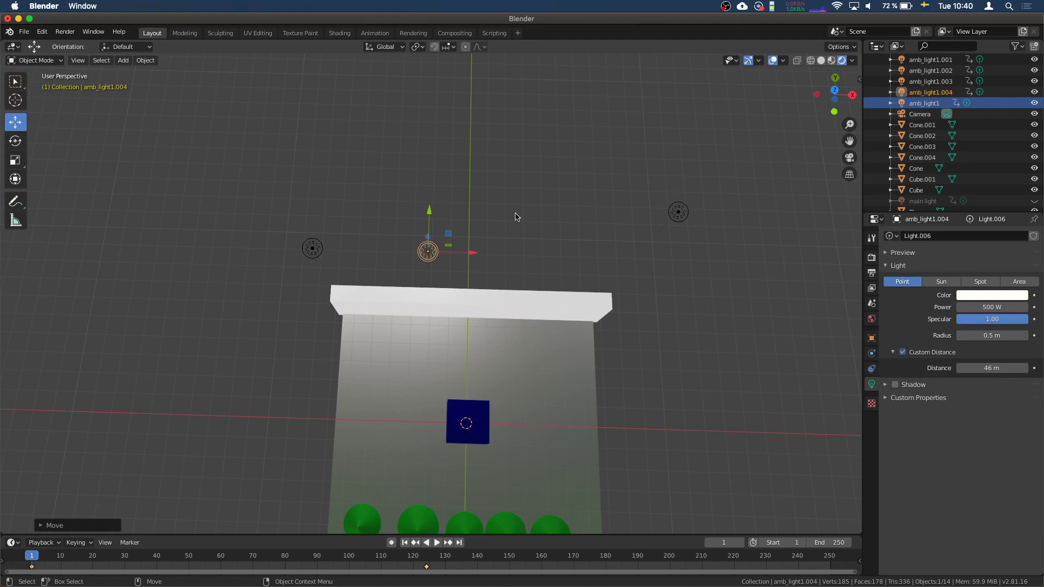
Move amb_light1.003 left along the X axis.
click(678, 212)
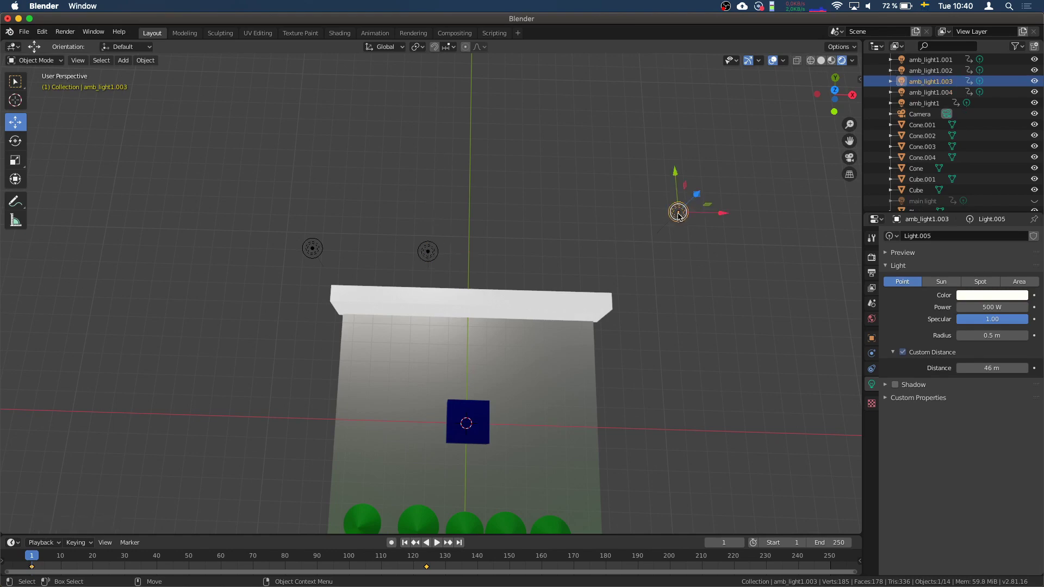
drag(732, 220, 612, 214)
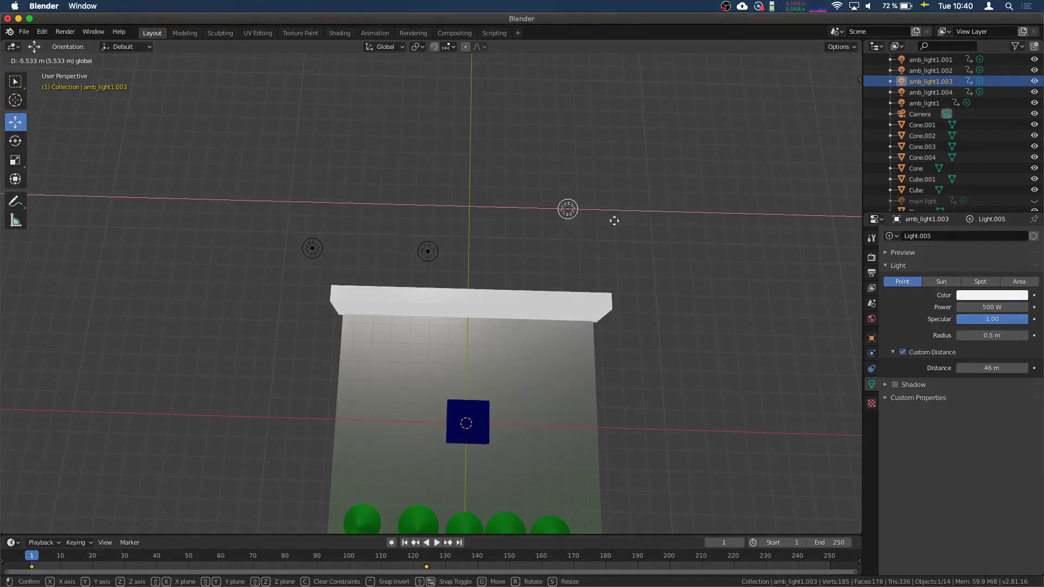
middle_drag(611, 214, 481, 283)
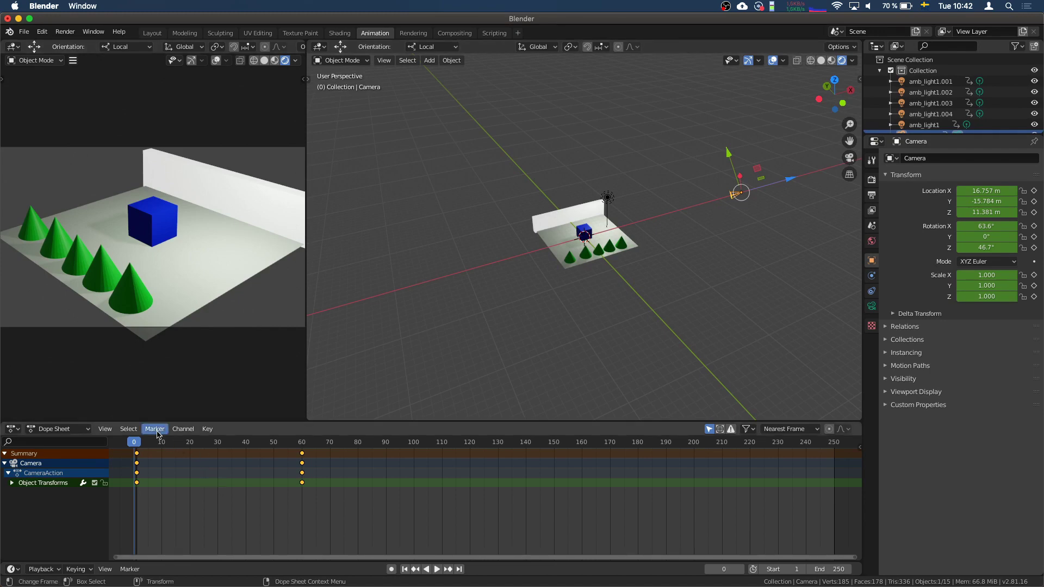
Move the playhead to frame 16 and switch to the Rendering workspace.
mouse_move(139, 447)
mouse_down()
mouse_move(197, 447)
mouse_move(178, 447)
mouse_up()
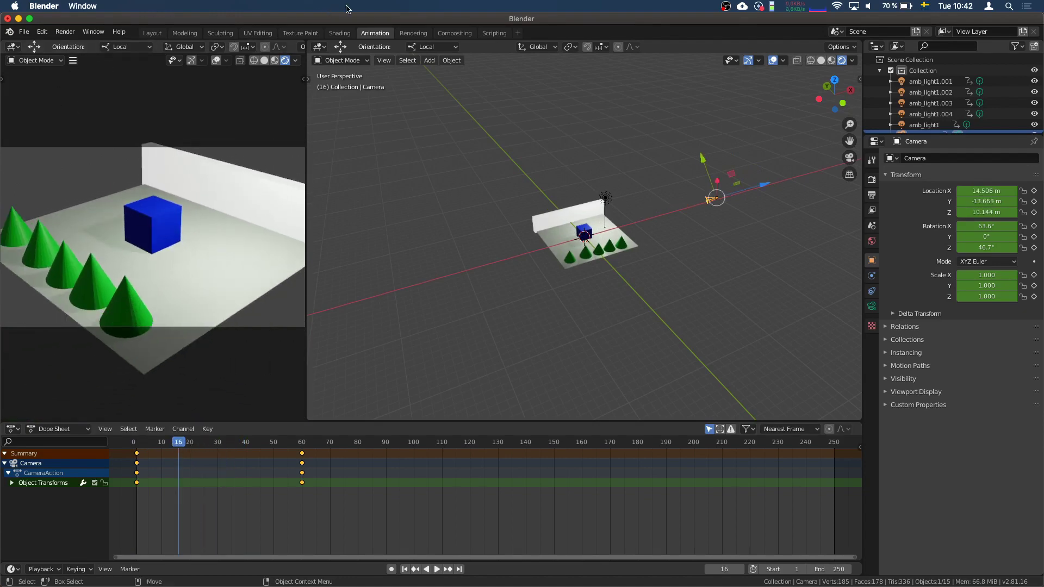
click(420, 35)
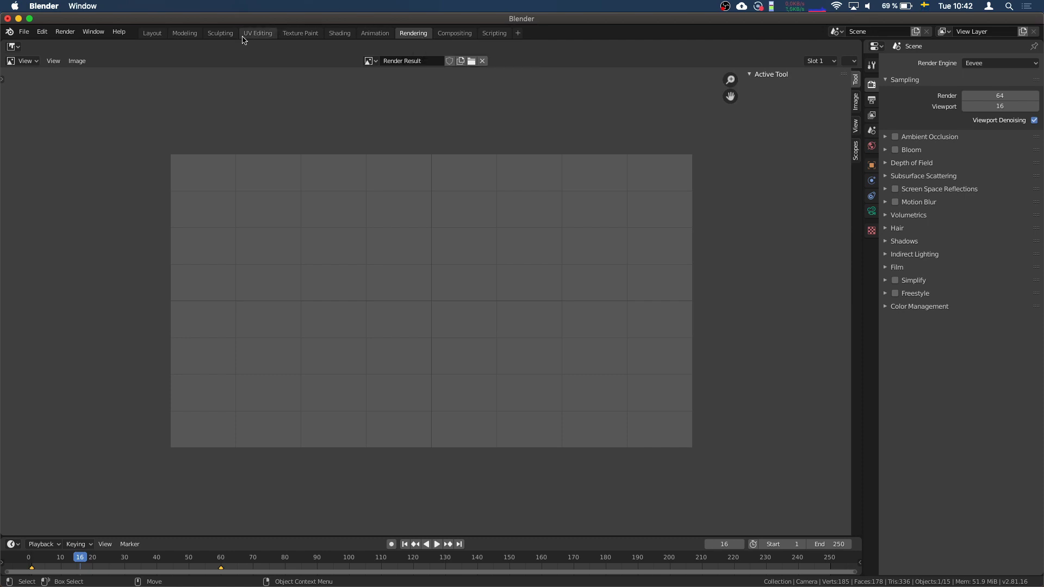
Cycle through the Layout and Animation workspaces, ending back in Rendering.
click(152, 34)
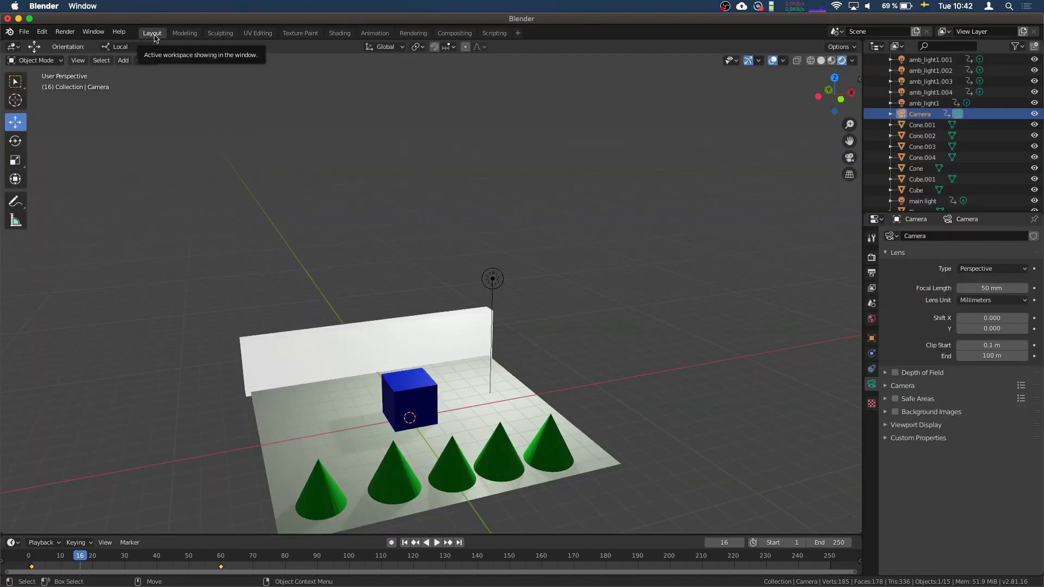
click(374, 33)
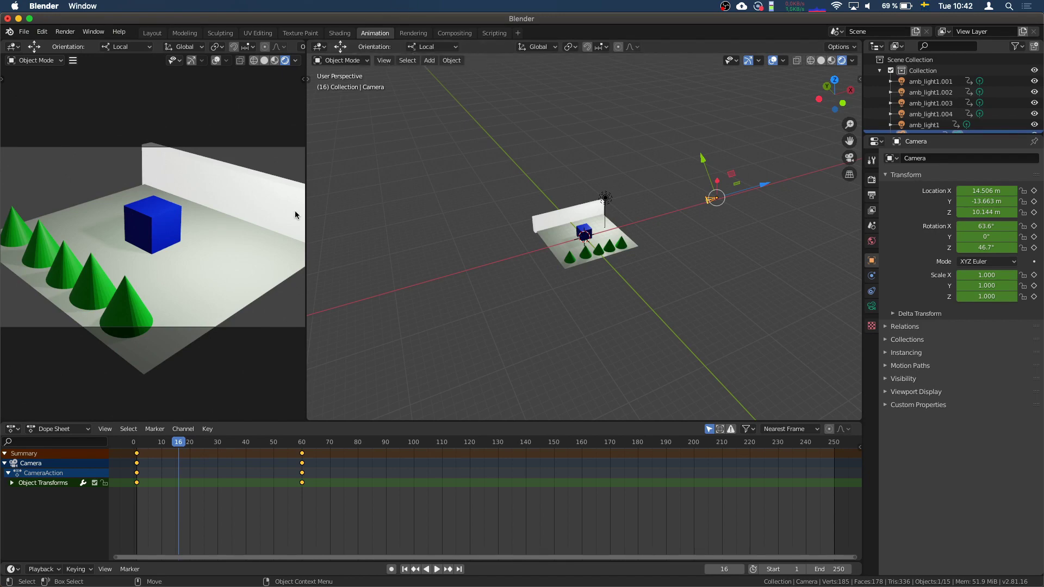
click(410, 34)
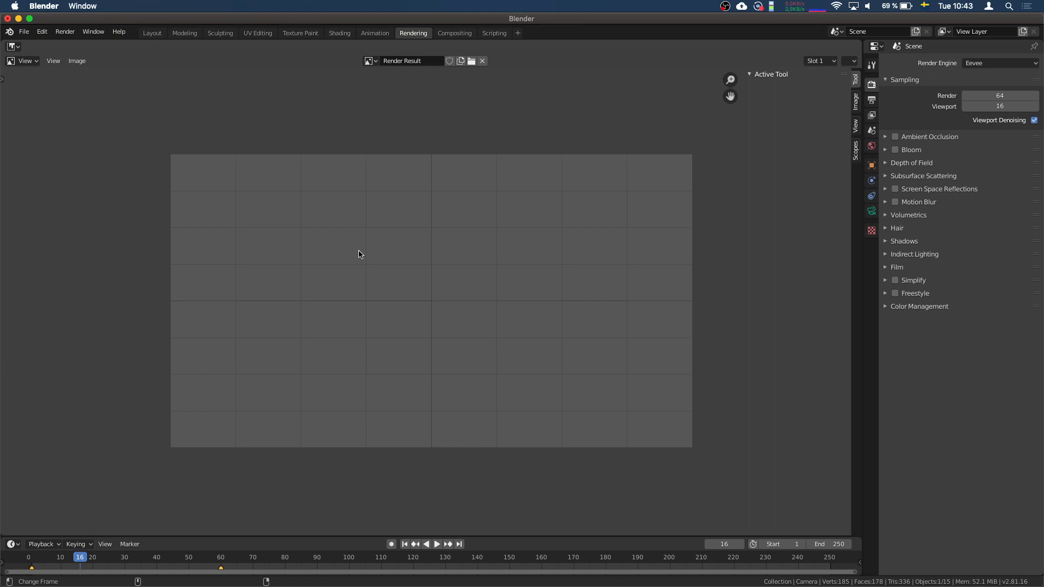
Render frame 16 as a still image via Render > Render Image.
click(66, 32)
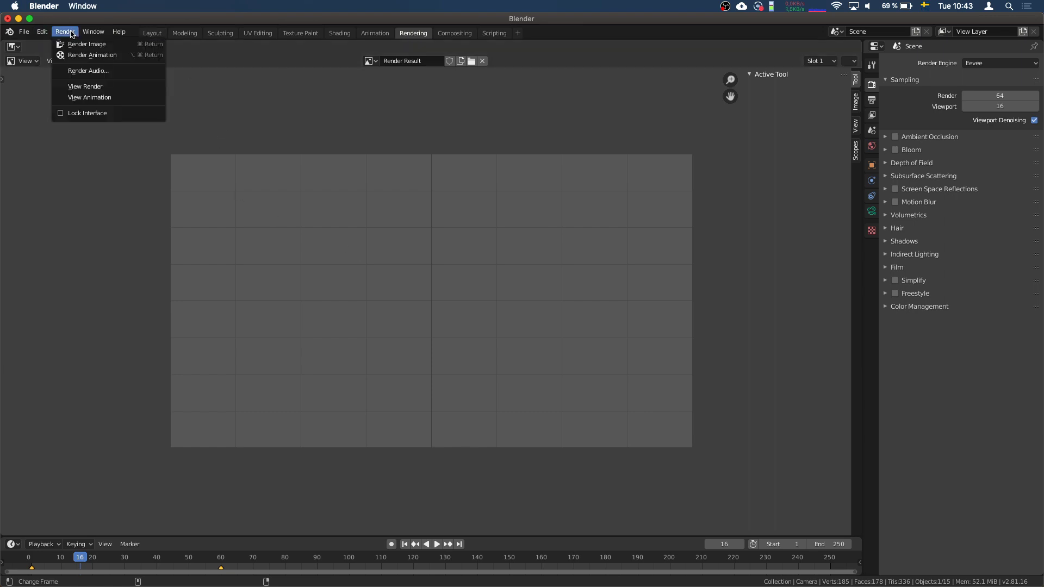
click(69, 44)
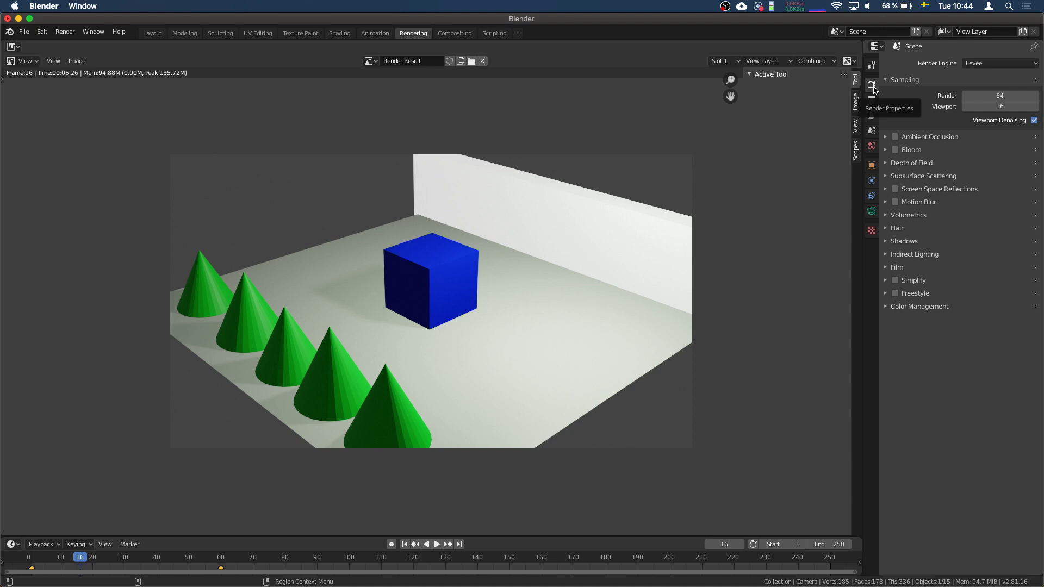
Keep Eevee and show Output Properties: 1920×1080, frames 1–250 at 24 fps, PNG to /tmp/.
click(990, 63)
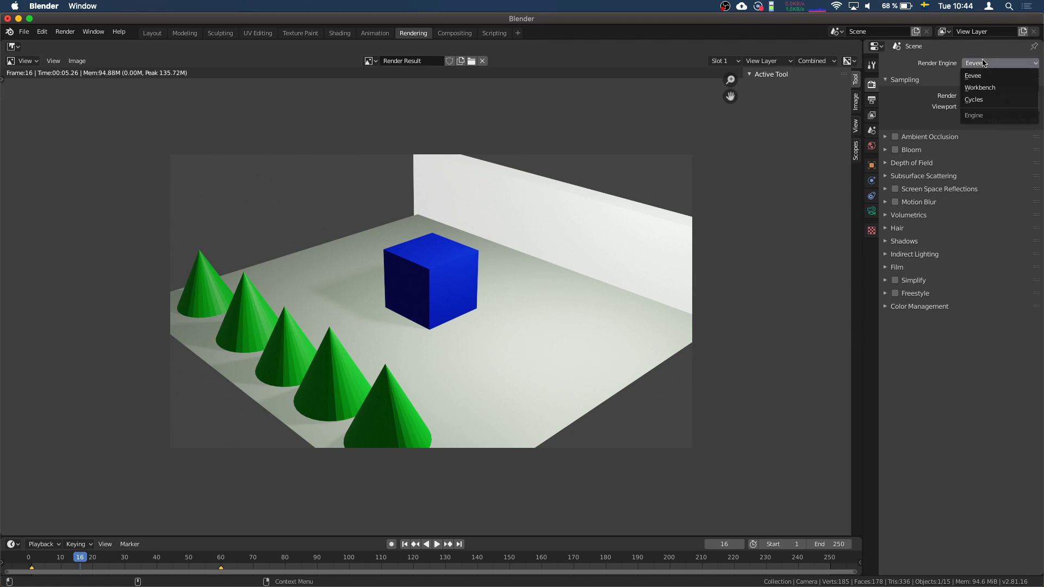
click(991, 63)
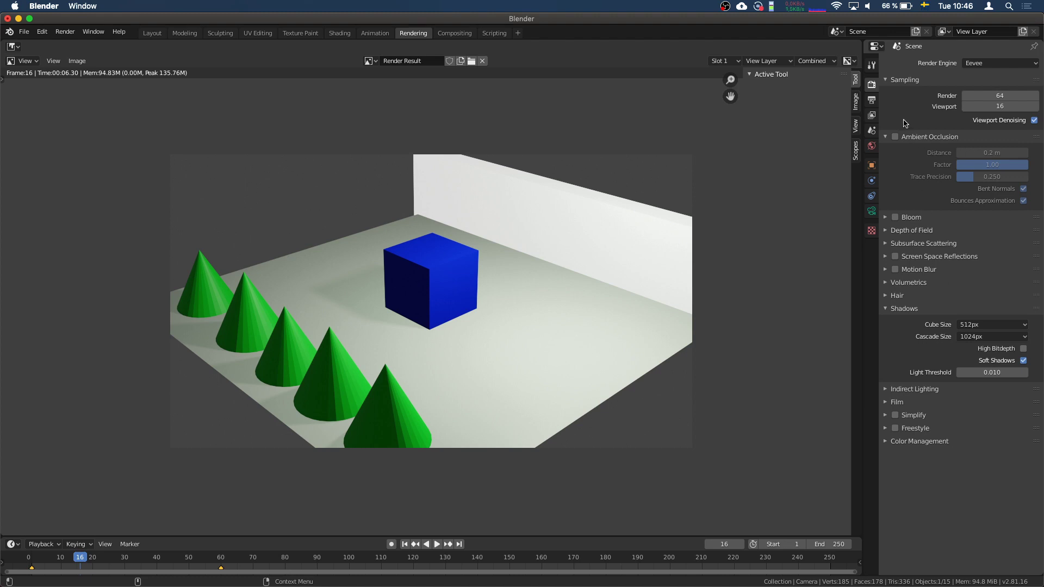
click(872, 100)
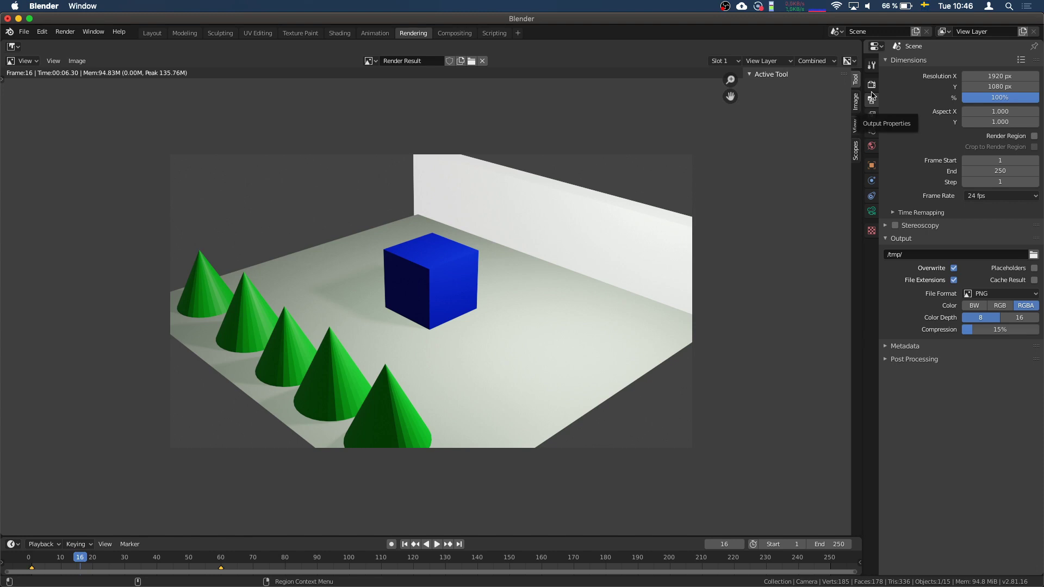
click(872, 85)
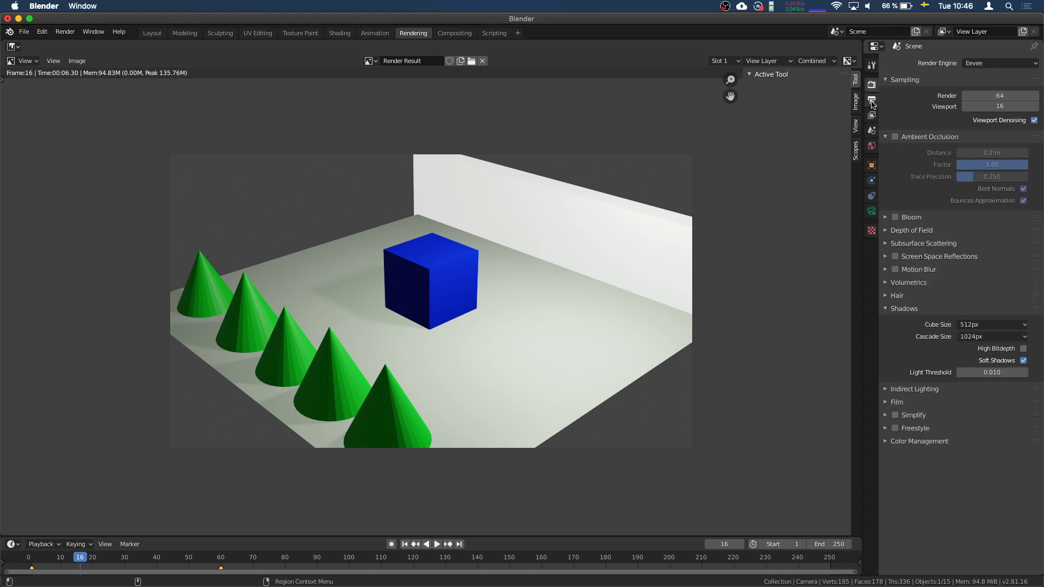
click(872, 103)
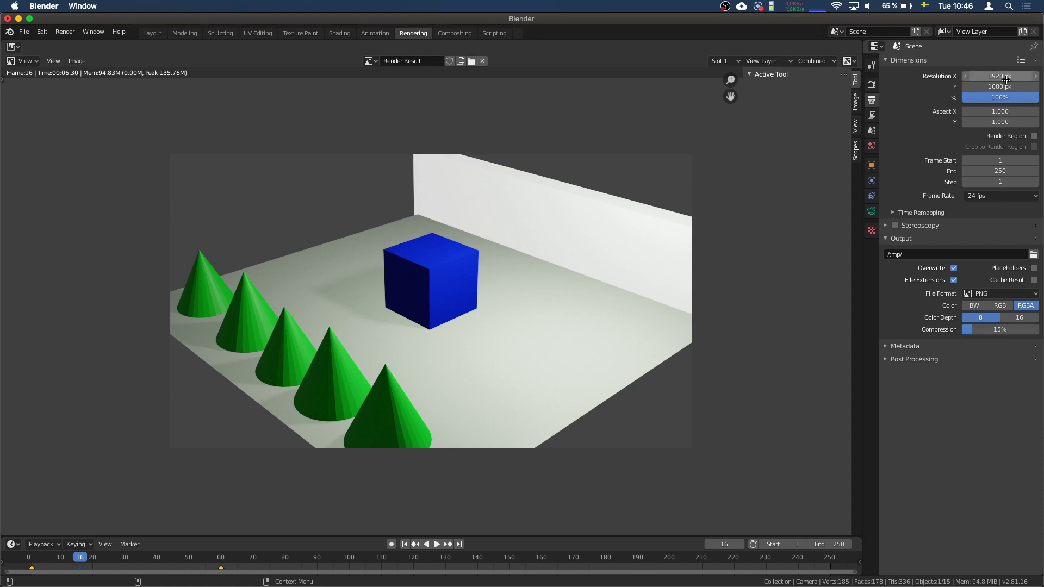
Set the render resolution to 1280 × 720 pixels.
click(991, 76)
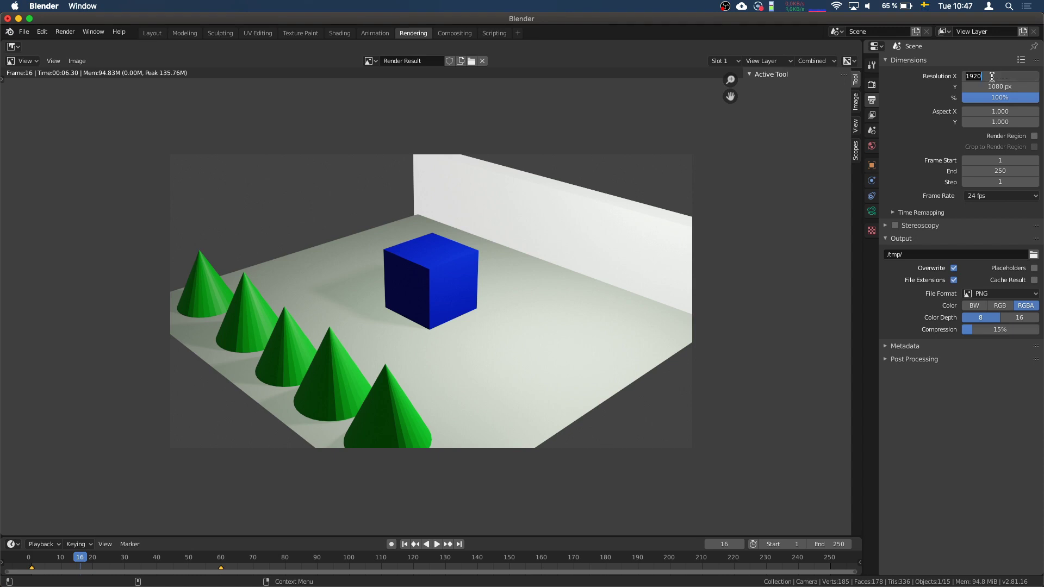
text(1)
text(2)
text(08)
key(BackSpace)
key(BackSpace)
text(80)
click(989, 86)
text(720)
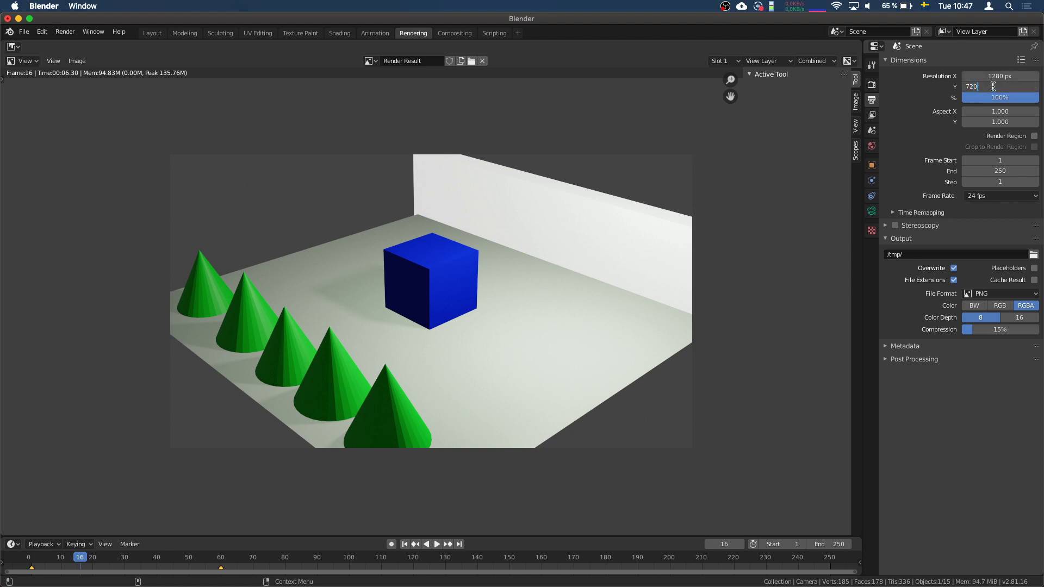
key(Return)
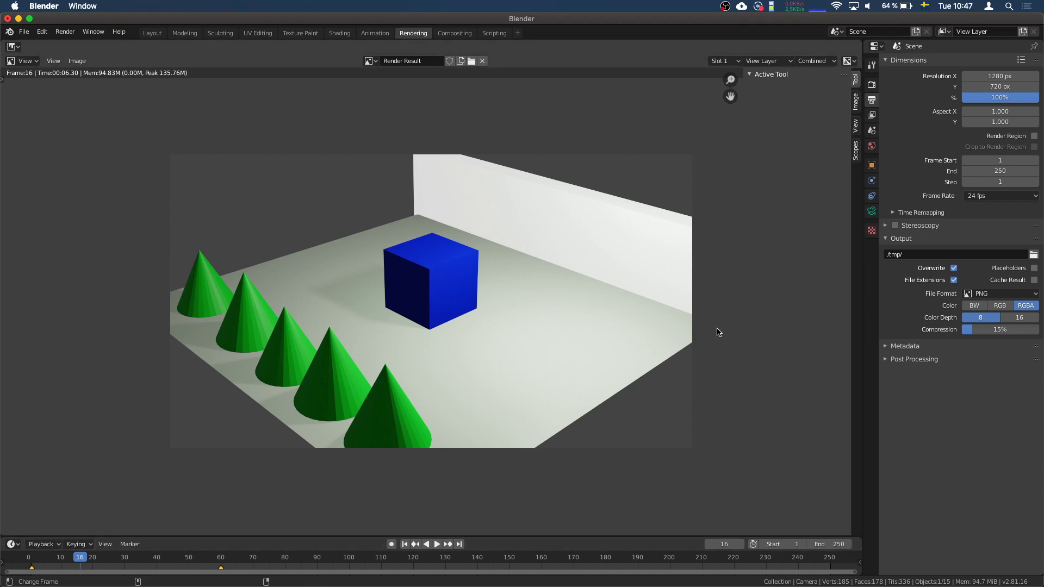
Make frame 60 the last frame of the animation.
click(1014, 172)
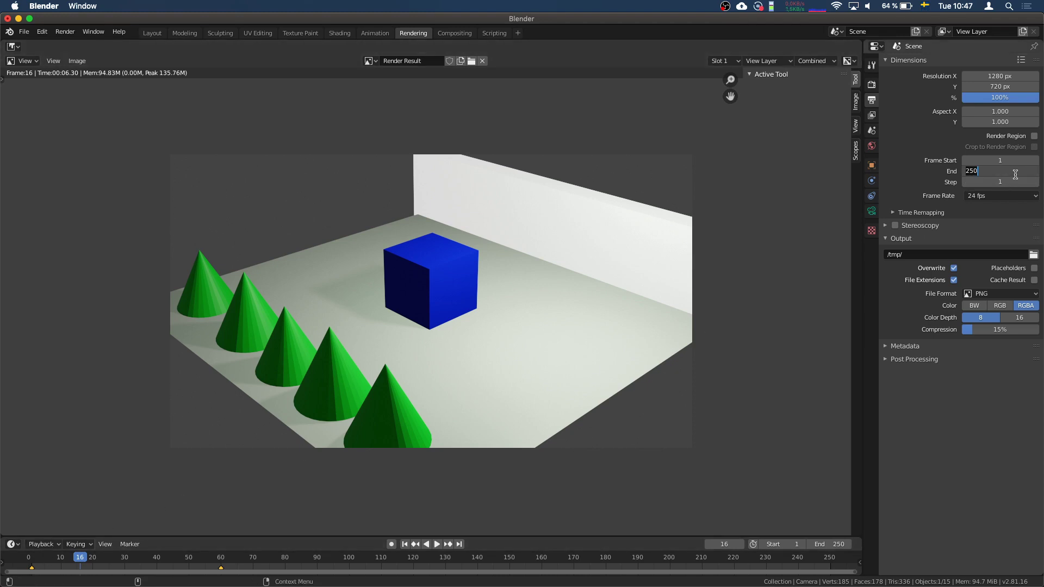
text(60)
key(Return)
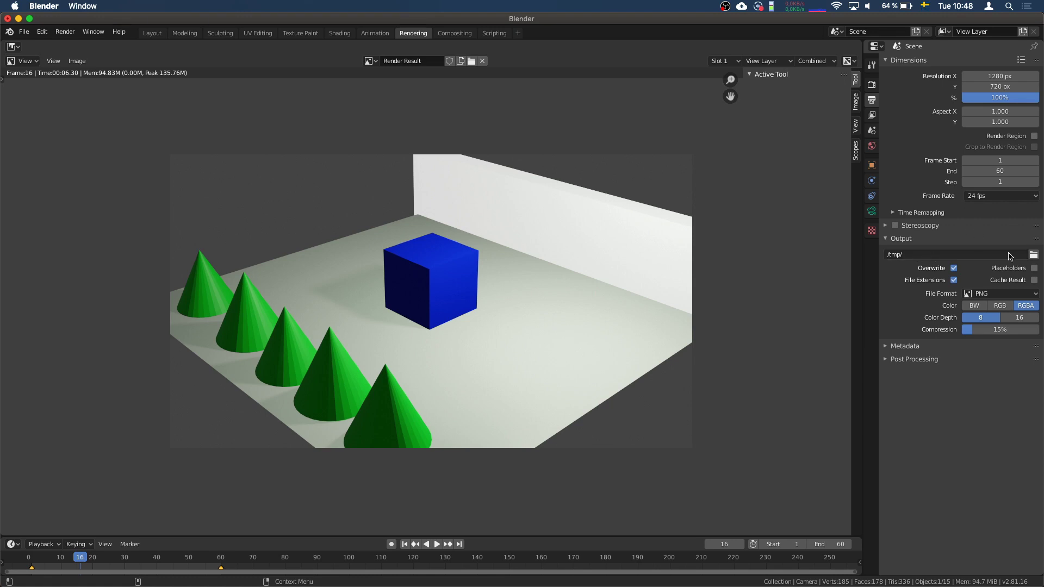
Save render output to the Desktop as camera_slide_cube, then close the render window.
click(1033, 255)
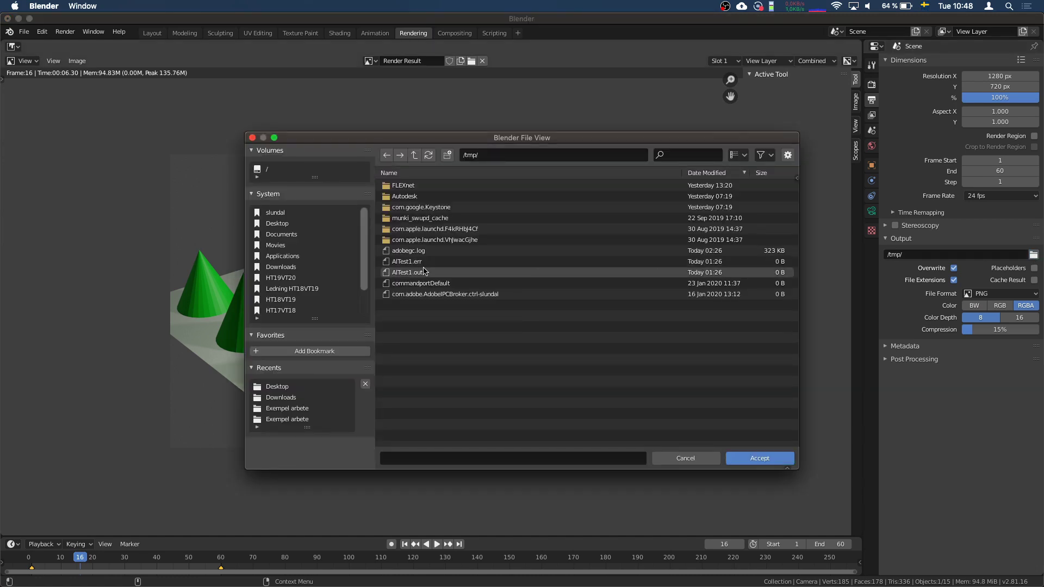
click(278, 388)
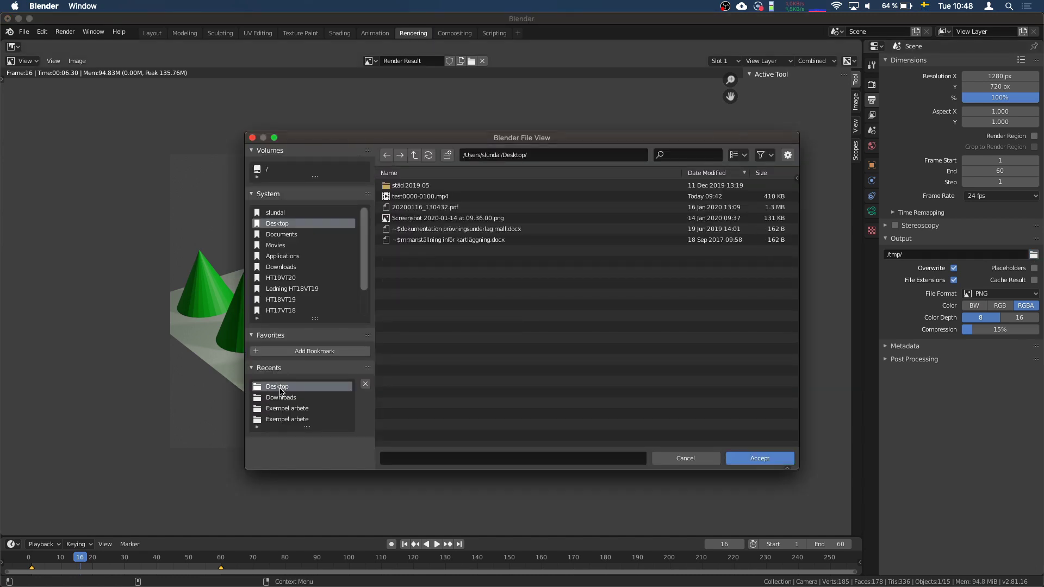
click(427, 459)
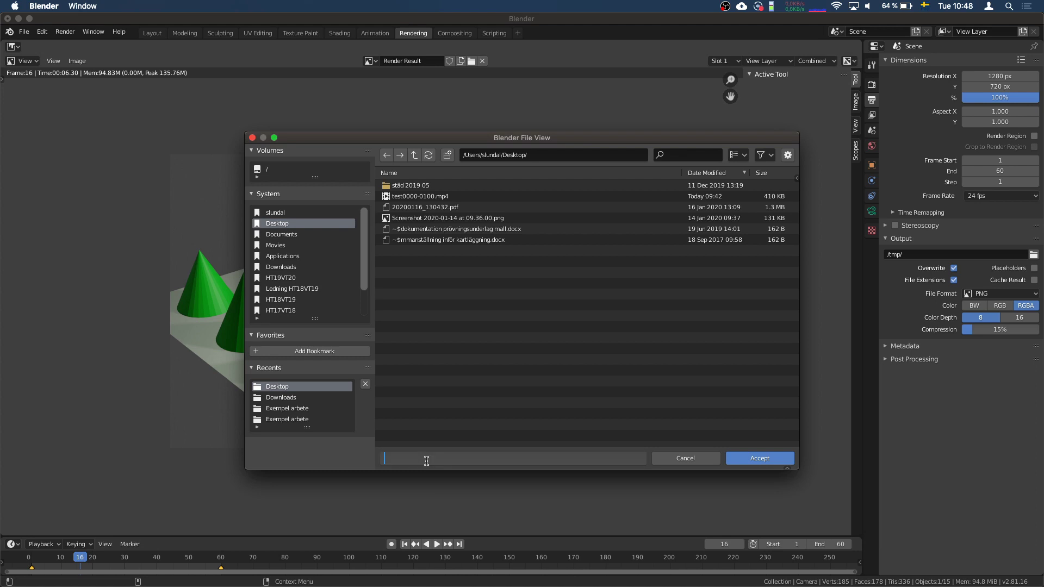
text(camera)
text(_slide_)
text(cube)
click(774, 465)
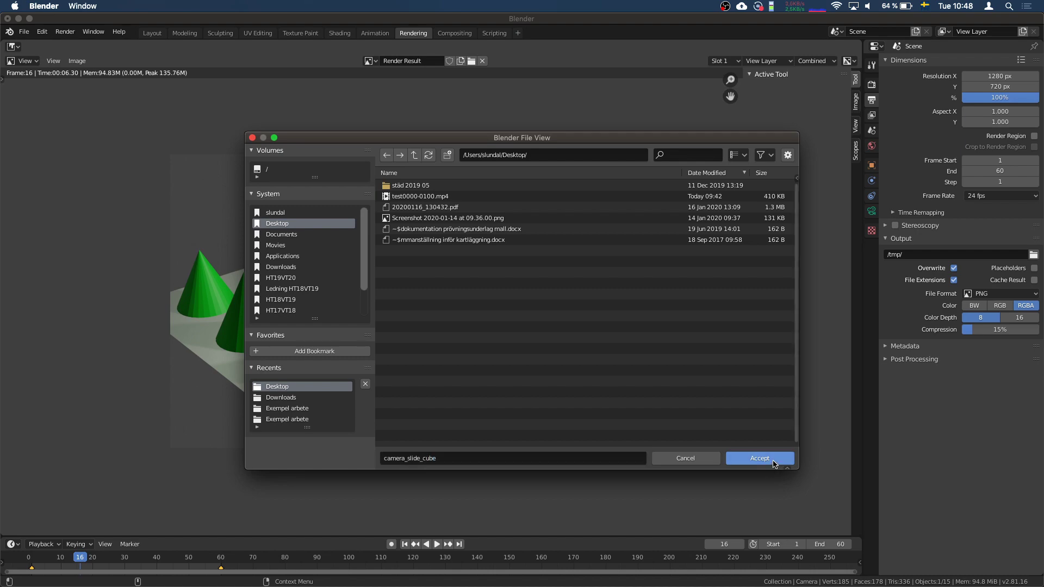
click(768, 459)
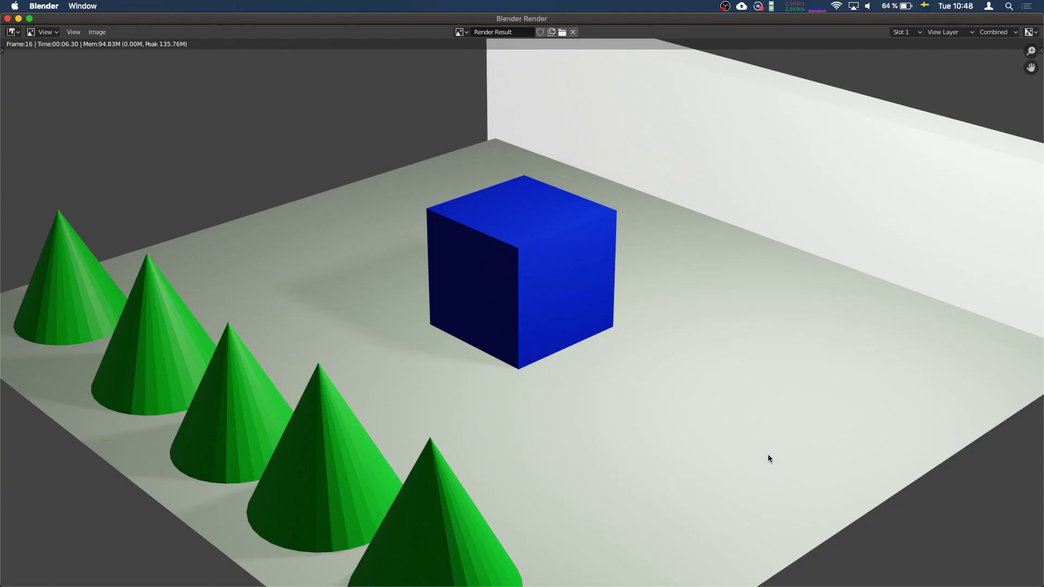
click(8, 18)
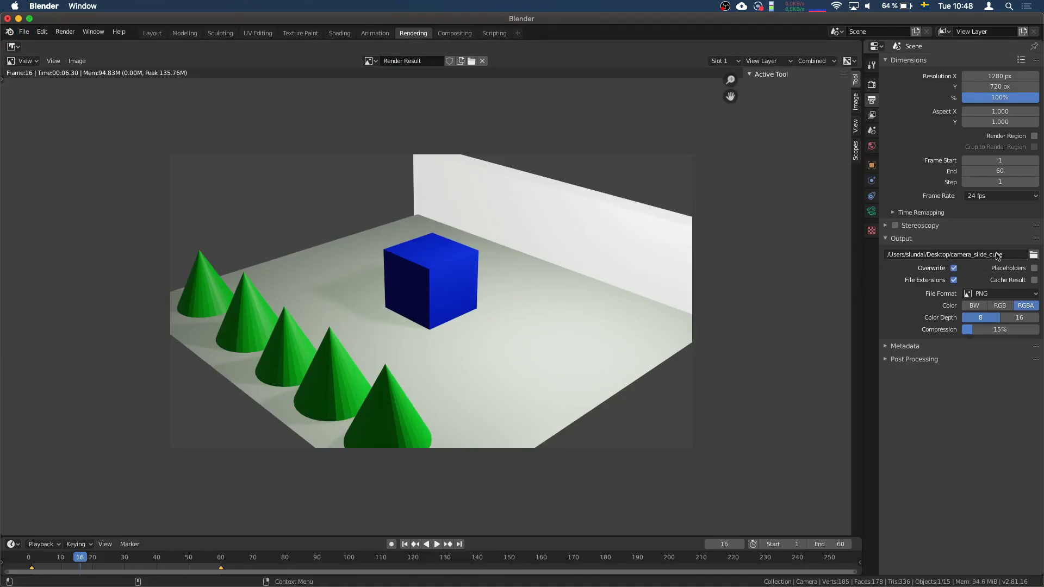
click(1013, 254)
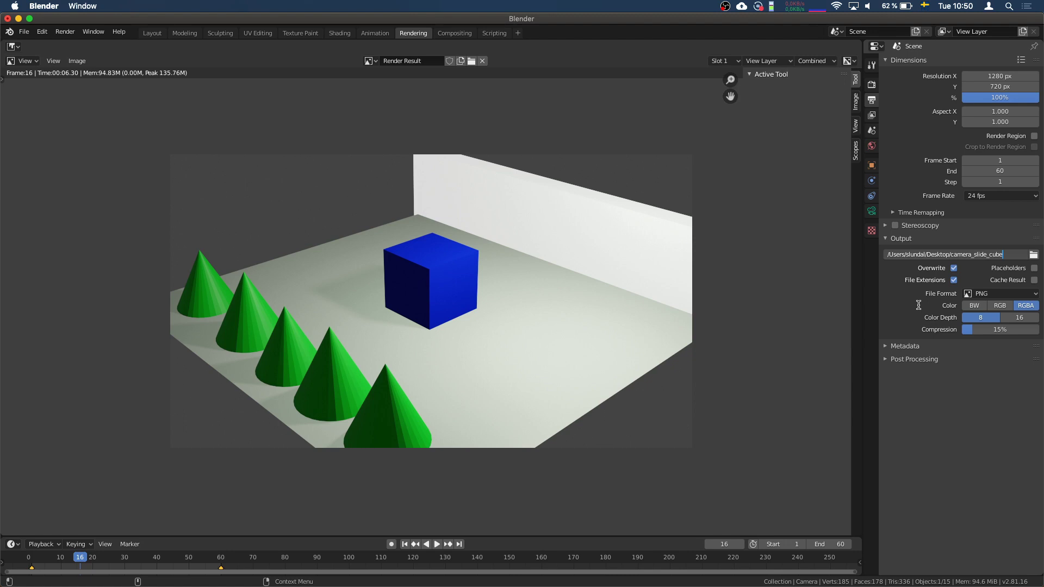
Switch output to FFmpeg video with an MPEG-4 container at High quality.
key(Return)
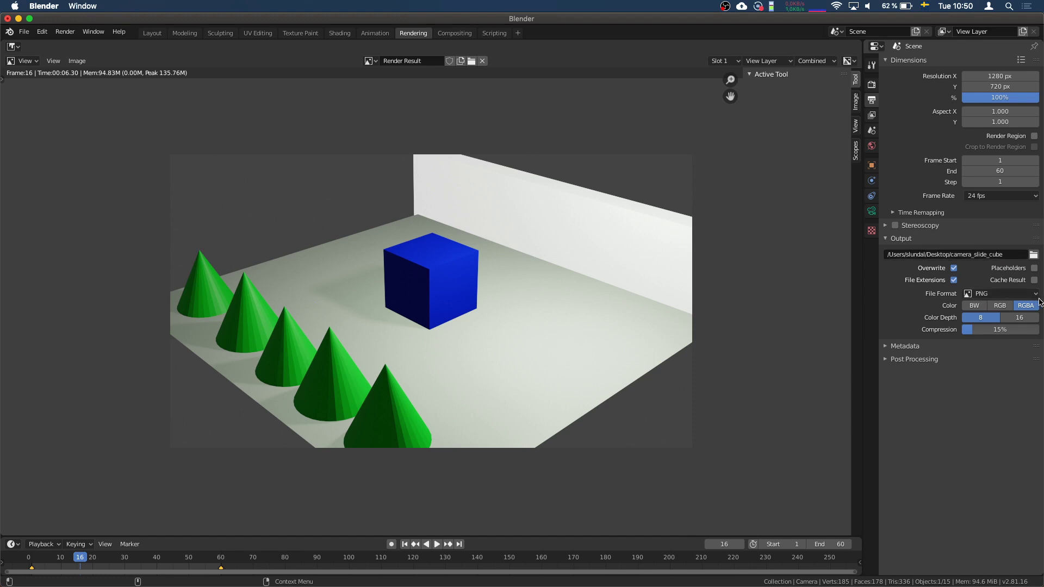
click(1037, 295)
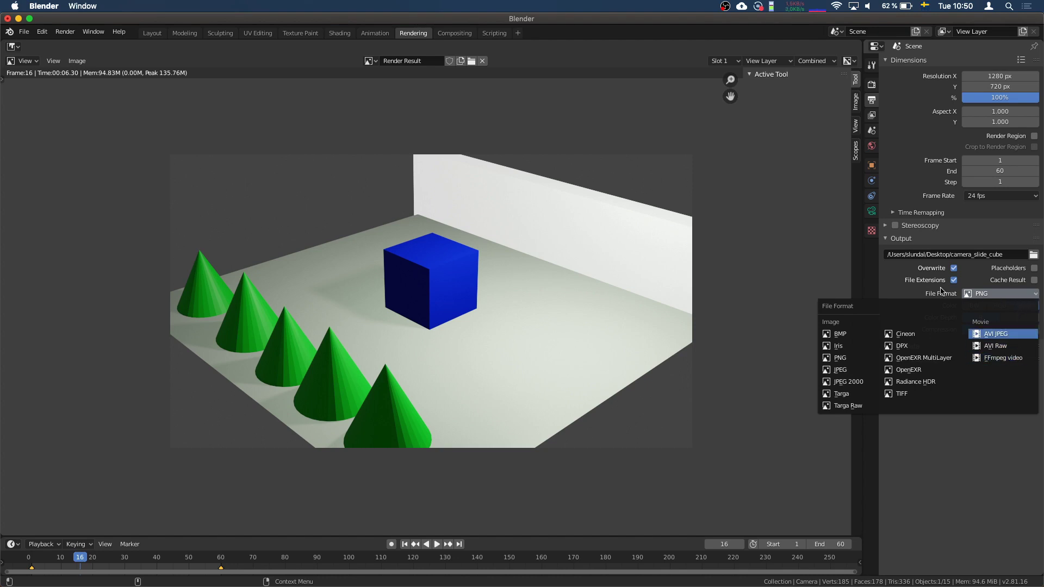
click(1011, 360)
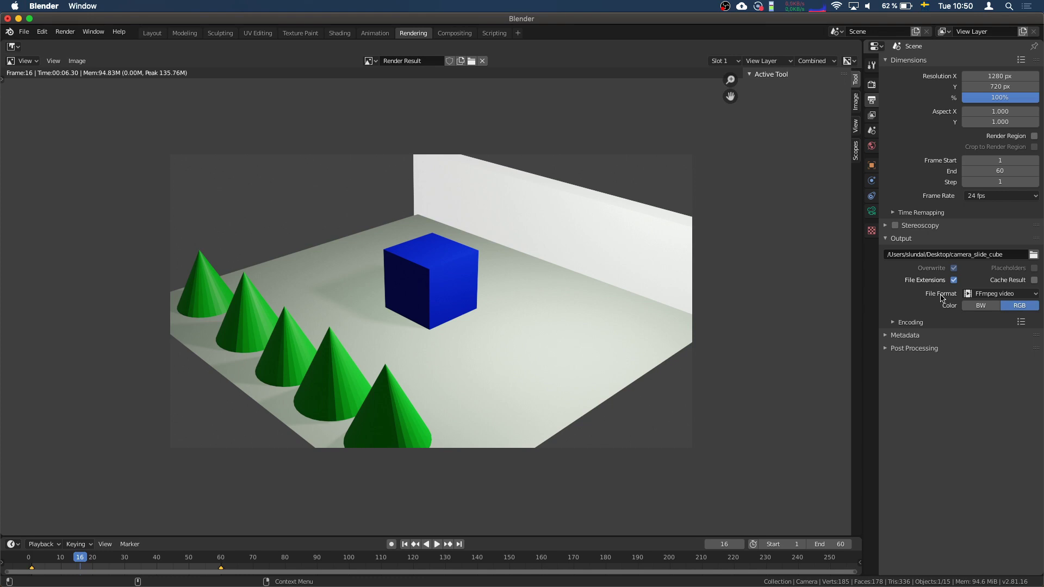
click(896, 324)
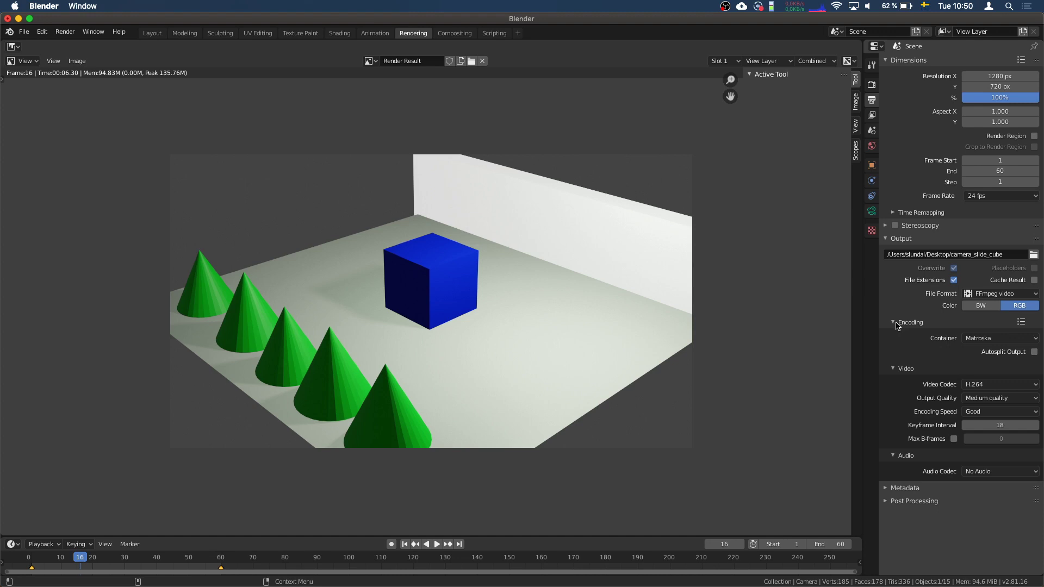
click(976, 339)
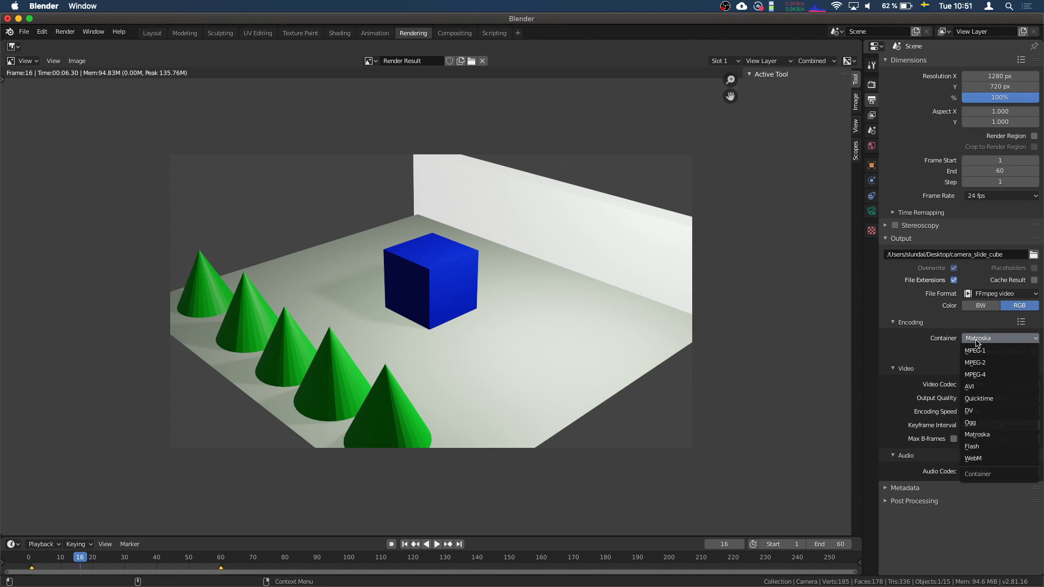
click(984, 377)
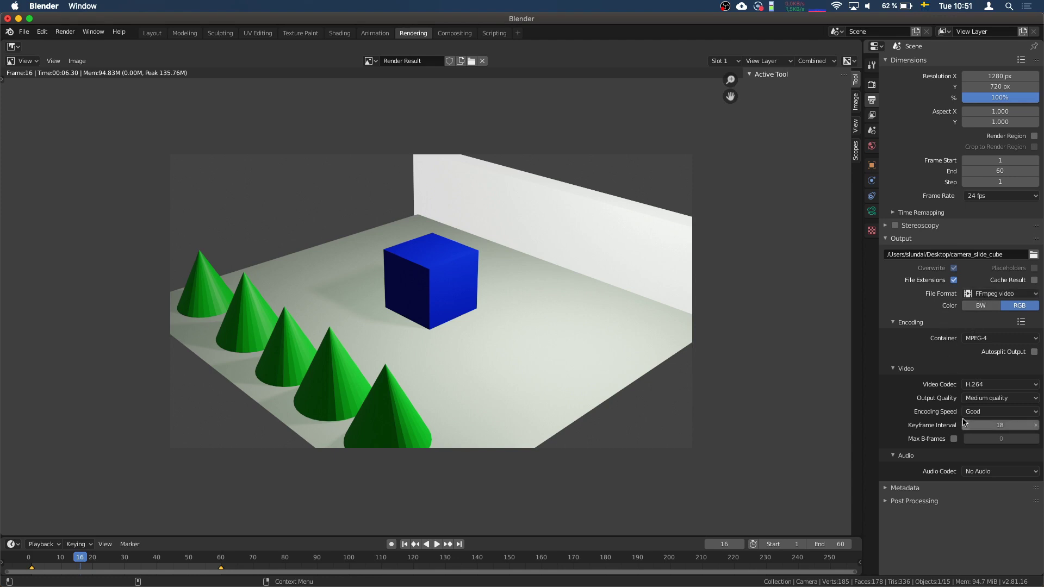
click(1020, 402)
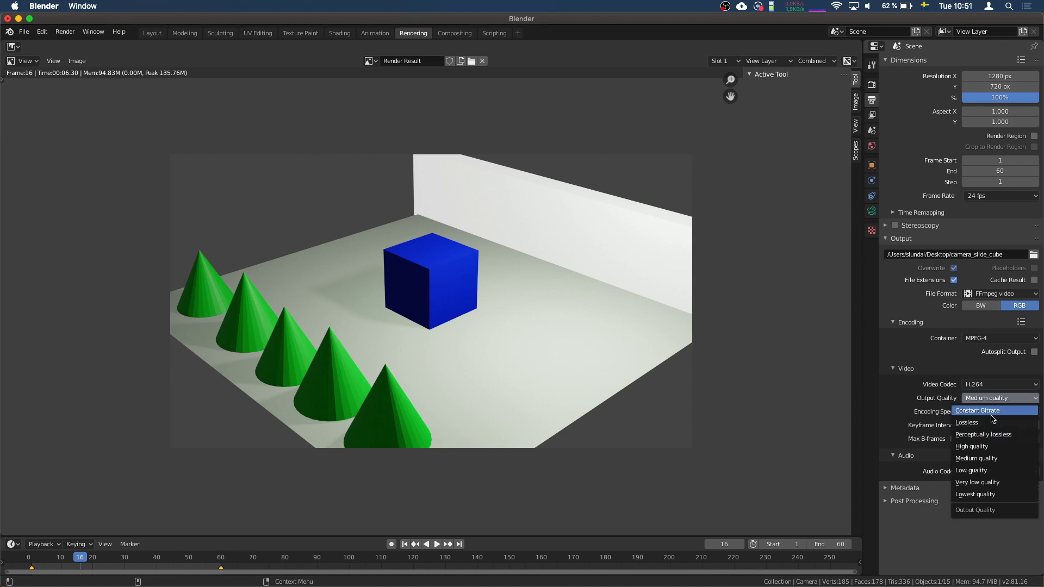
click(978, 446)
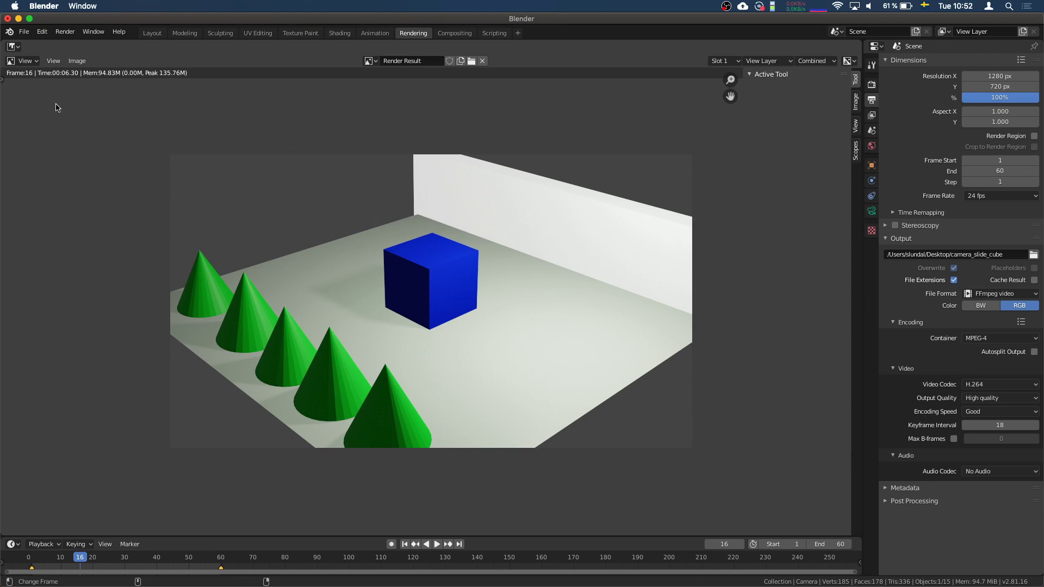
Render all 60 frames of the camera-slide animation to video.
click(65, 33)
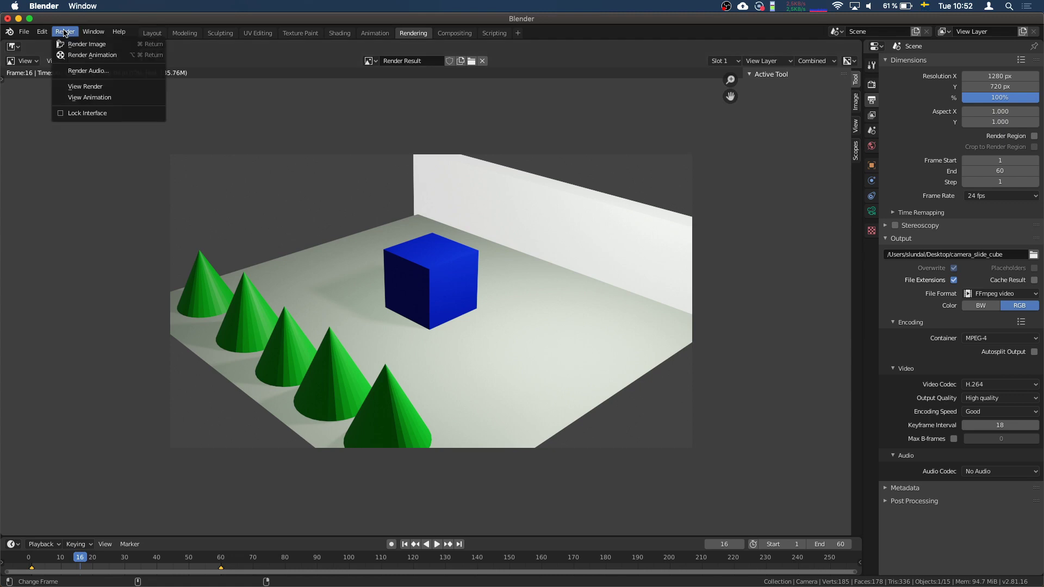
click(90, 56)
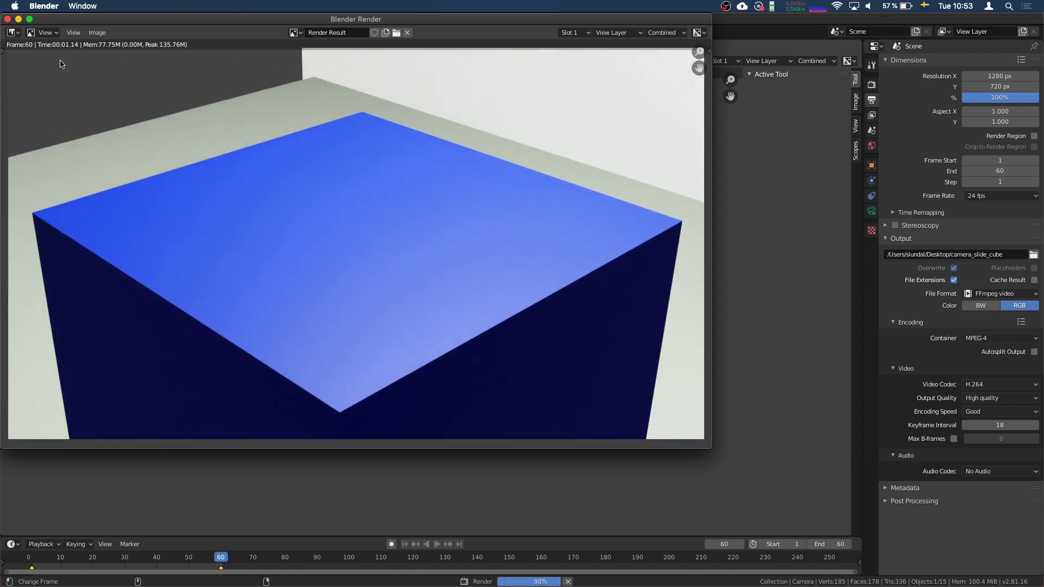
Quick Look camera_slide_cube0001-0060.mp4 from an empty desktop to preview the render.
key(ctrl+Up)
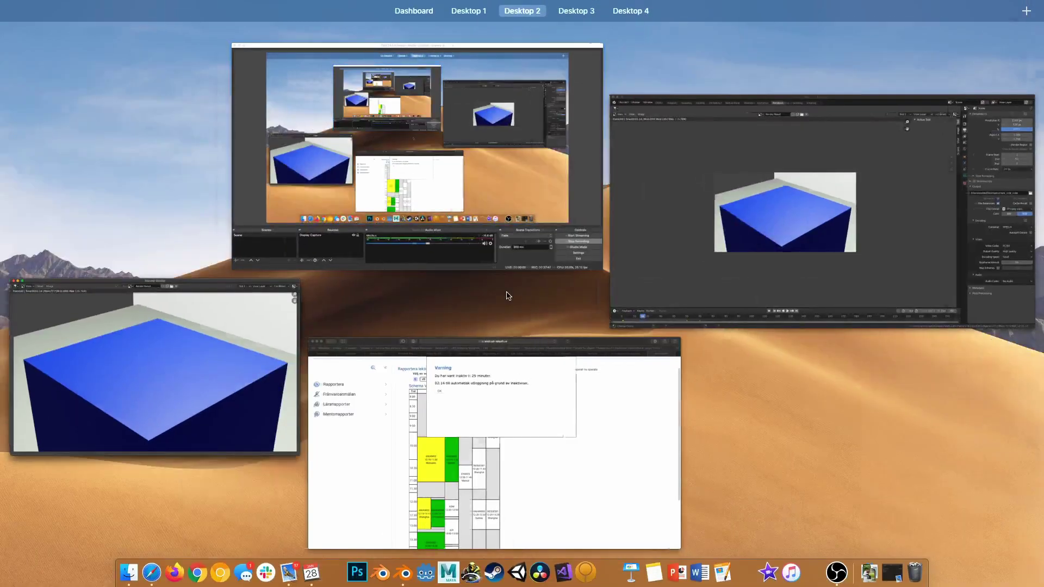
key(ctrl+Right)
click(548, 273)
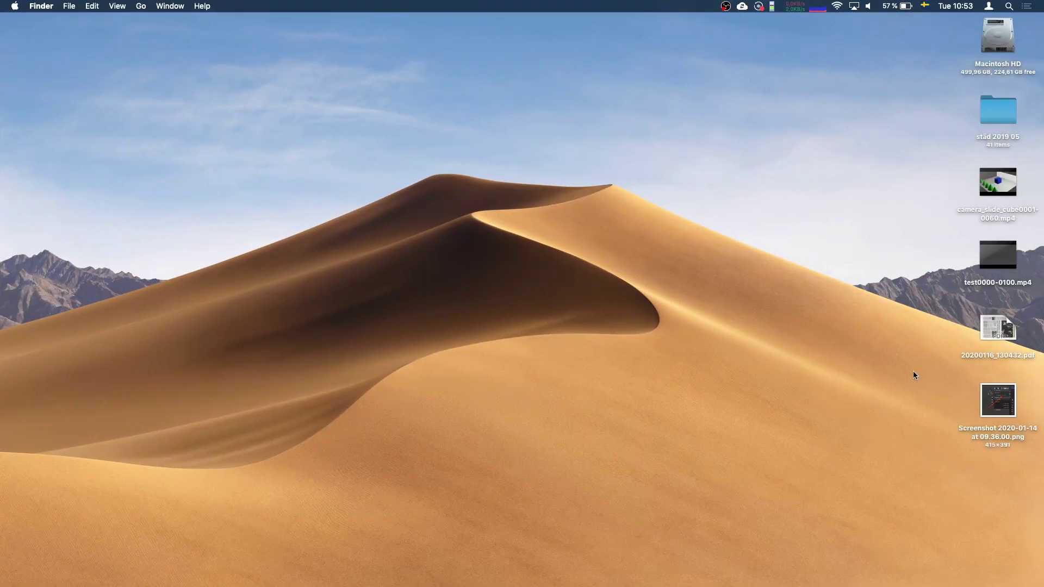
click(985, 217)
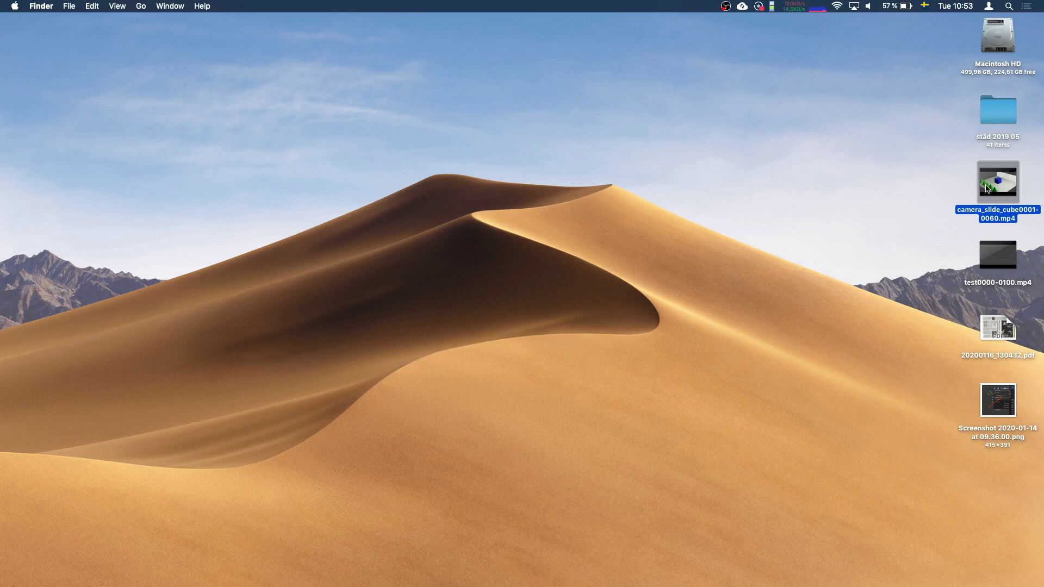
key(space)
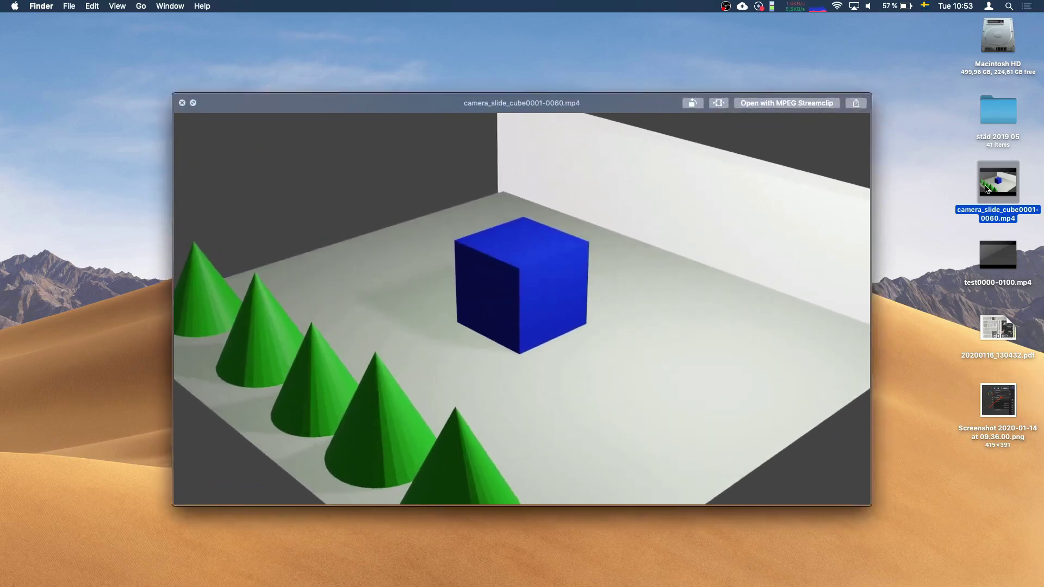